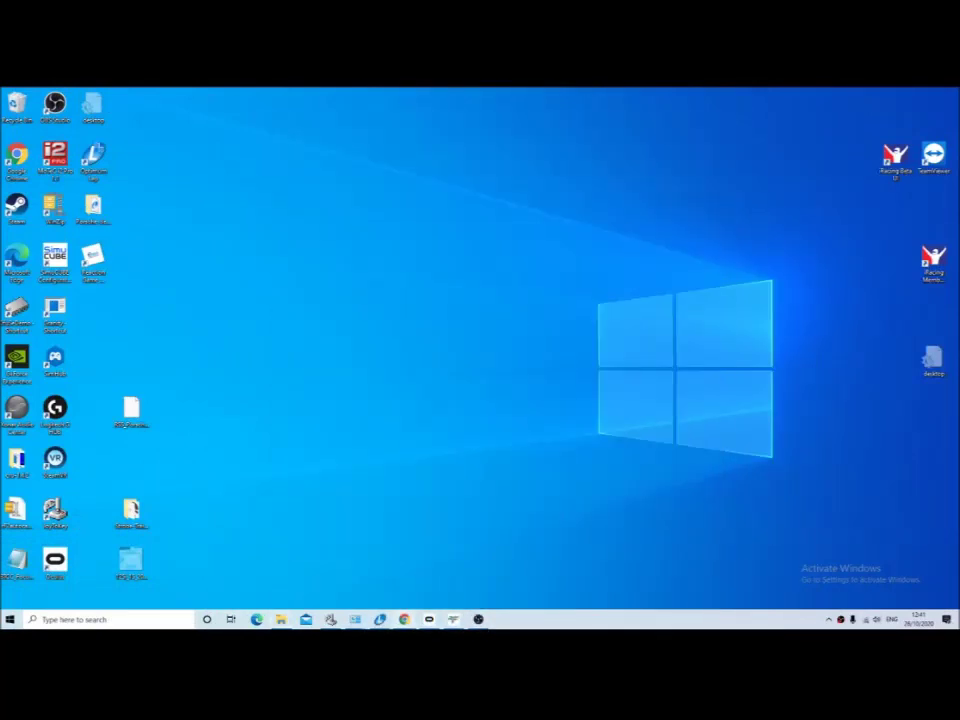
# Switch to Google Chrome and examine the OptimumLap signup page's web address and e-mail signup field.
pyautogui.moveTo(404, 619)
pyautogui.click(404, 619)
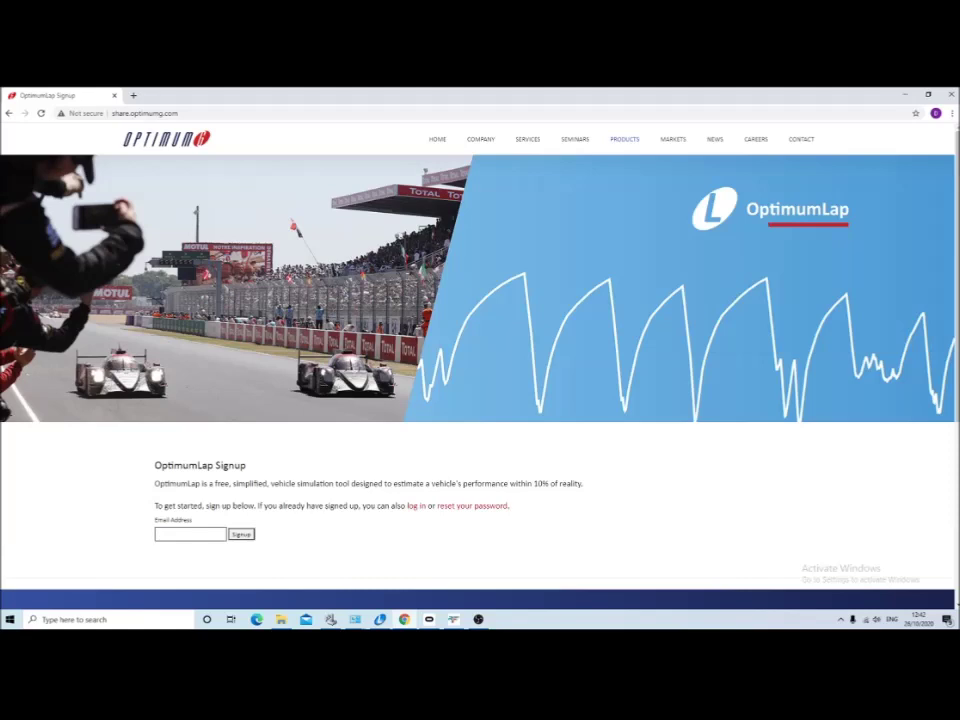
pyautogui.click(478, 620)
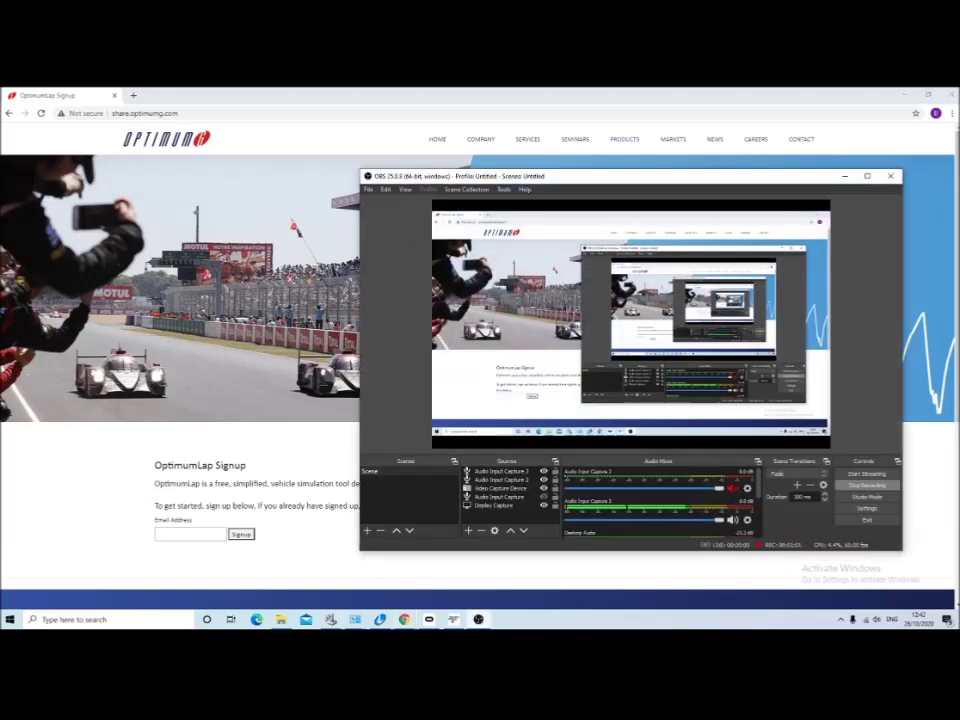
pyautogui.click(845, 176)
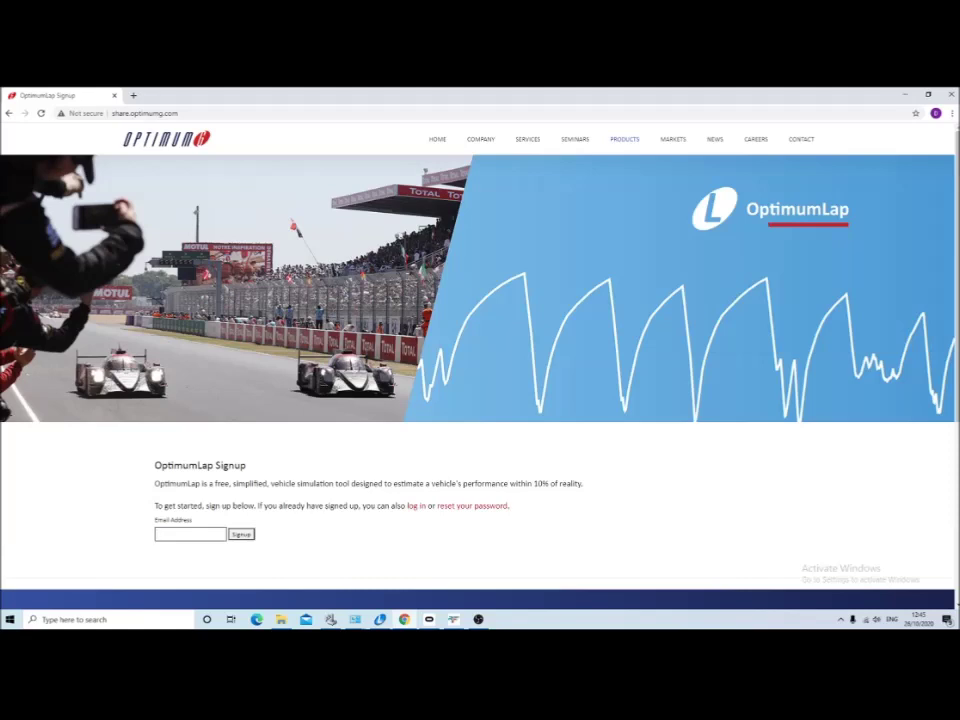
pyautogui.moveTo(179, 113); pyautogui.dragTo(139, 113)
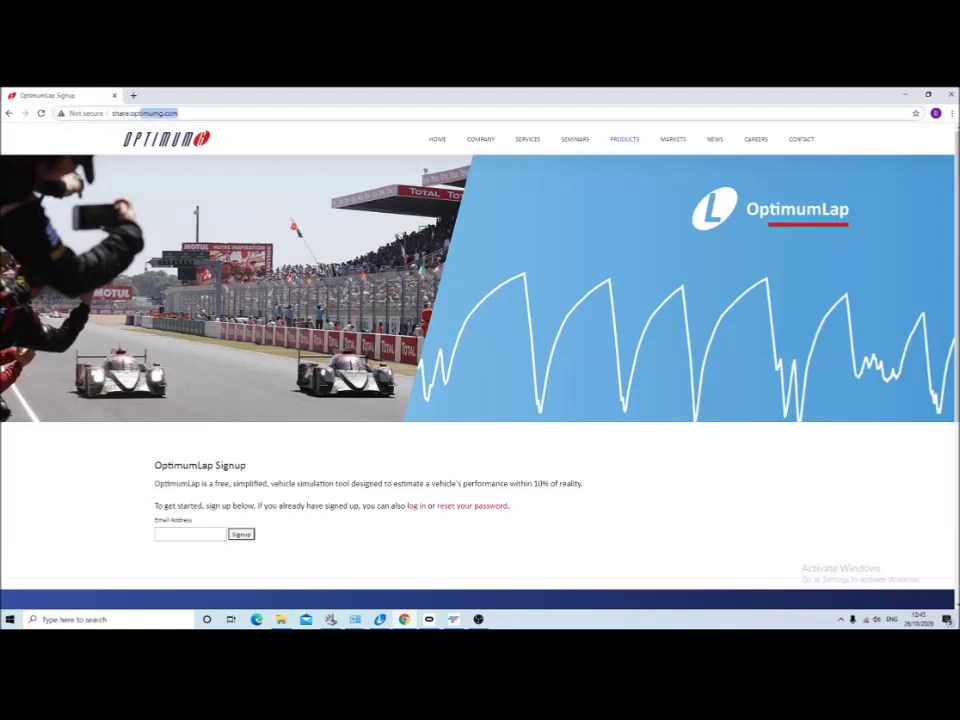
pyautogui.click(180, 113)
pyautogui.click(190, 534)
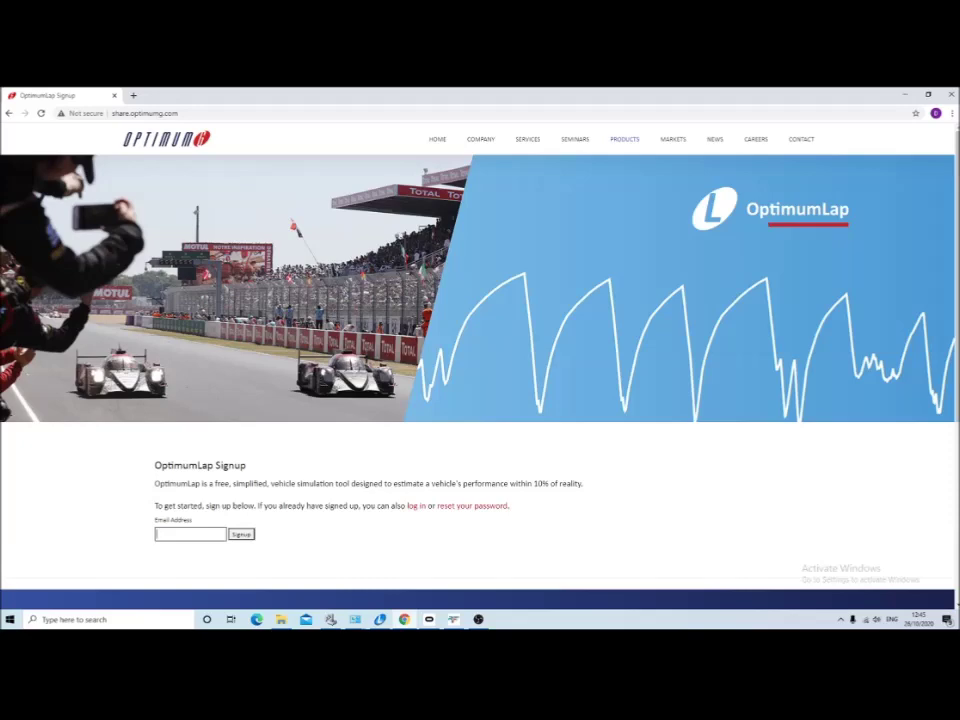
pyautogui.click(905, 95)
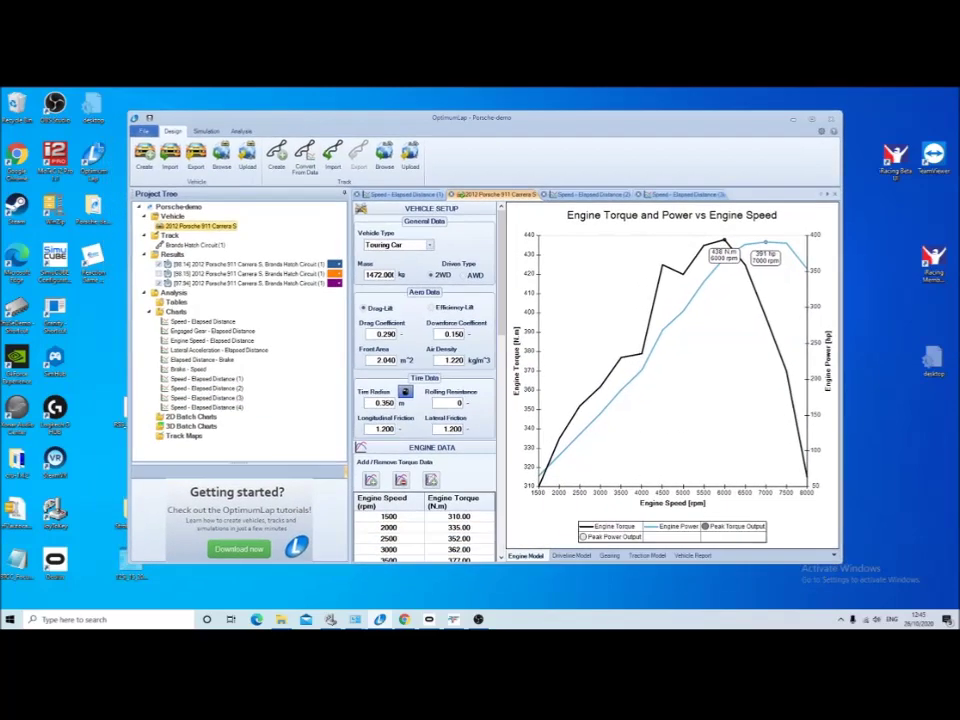
# Save the changes to Porsche-demo and create a new OptimumLap project named DEMO on the Desktop.
pyautogui.click(144, 131)
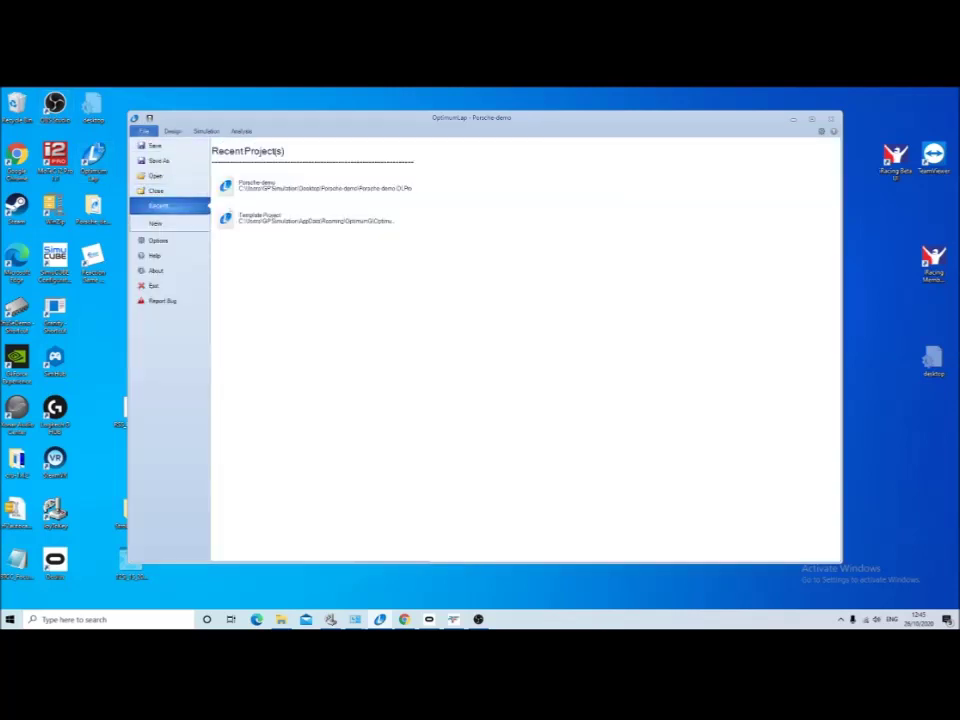
pyautogui.click(155, 222)
pyautogui.click(239, 166)
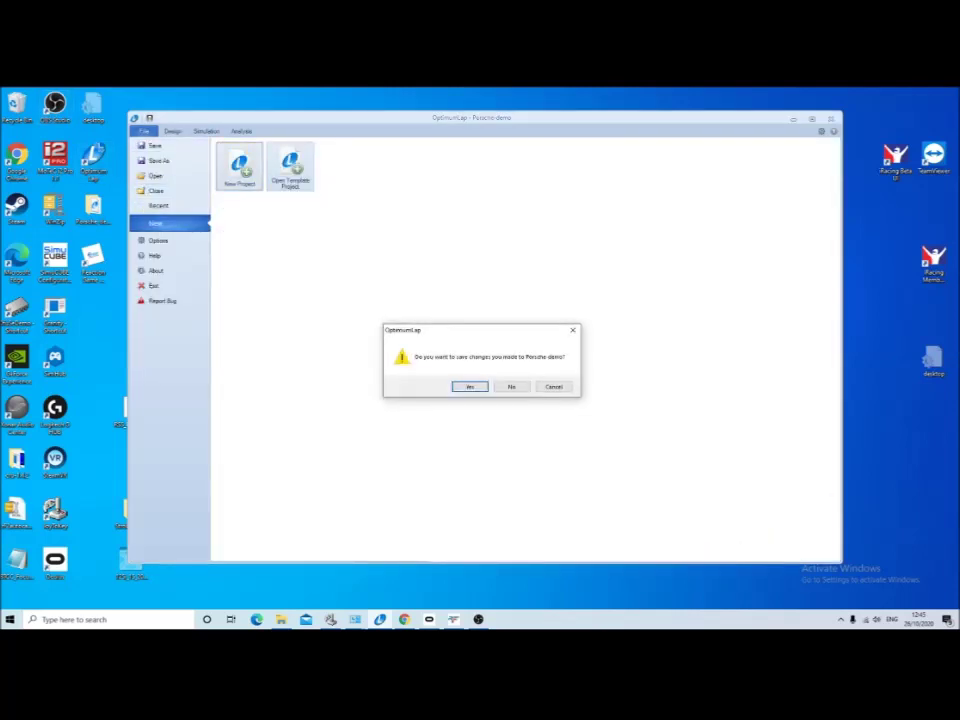
pyautogui.press('Return')
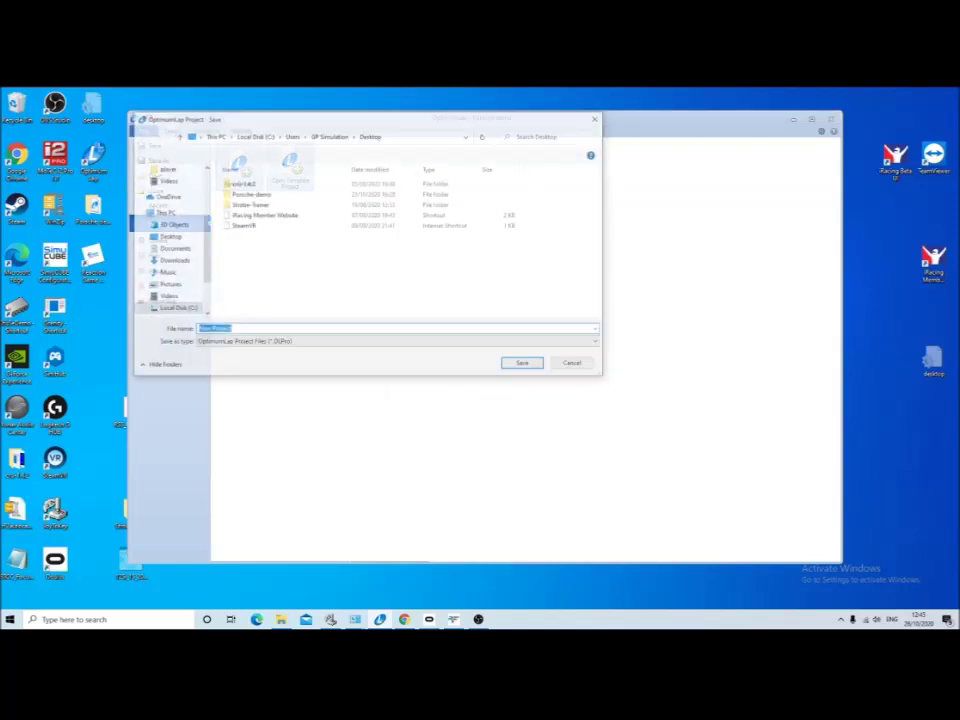
pyautogui.write('DEMO')
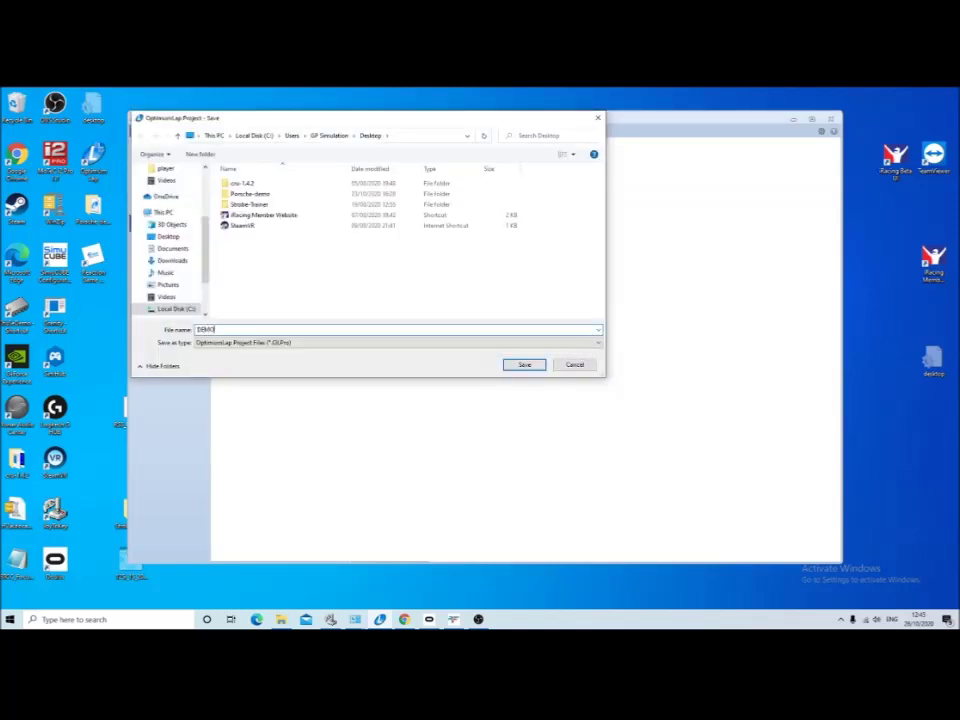
pyautogui.press('Return')
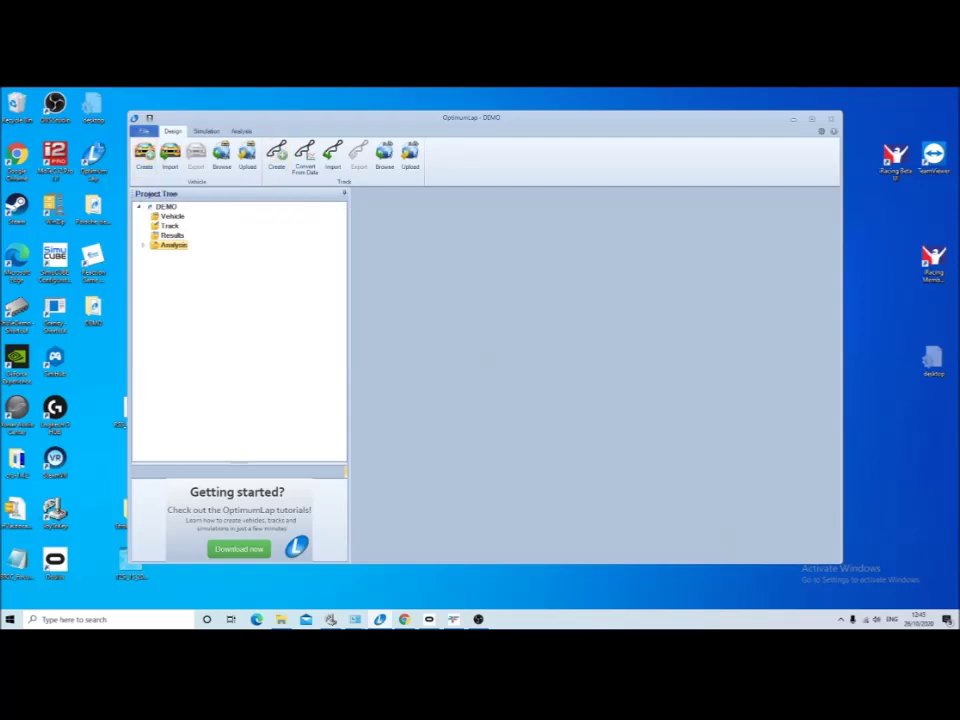
pyautogui.moveTo(348, 330); pyautogui.dragTo(313, 330)
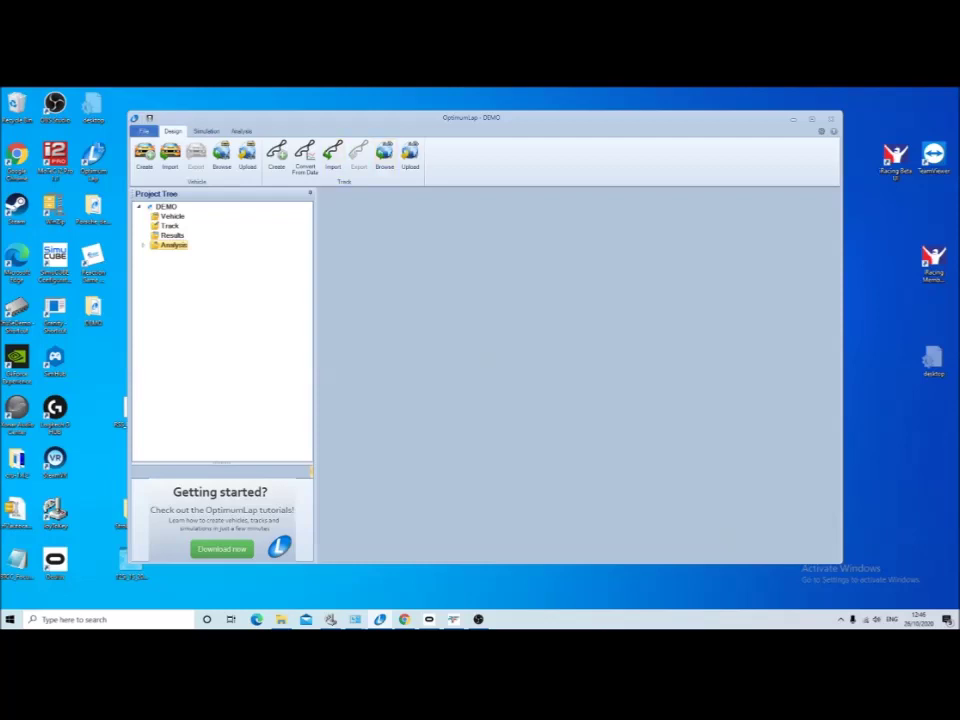
# Open the online vehicle library in Google Chrome and close its page again.
pyautogui.click(221, 157)
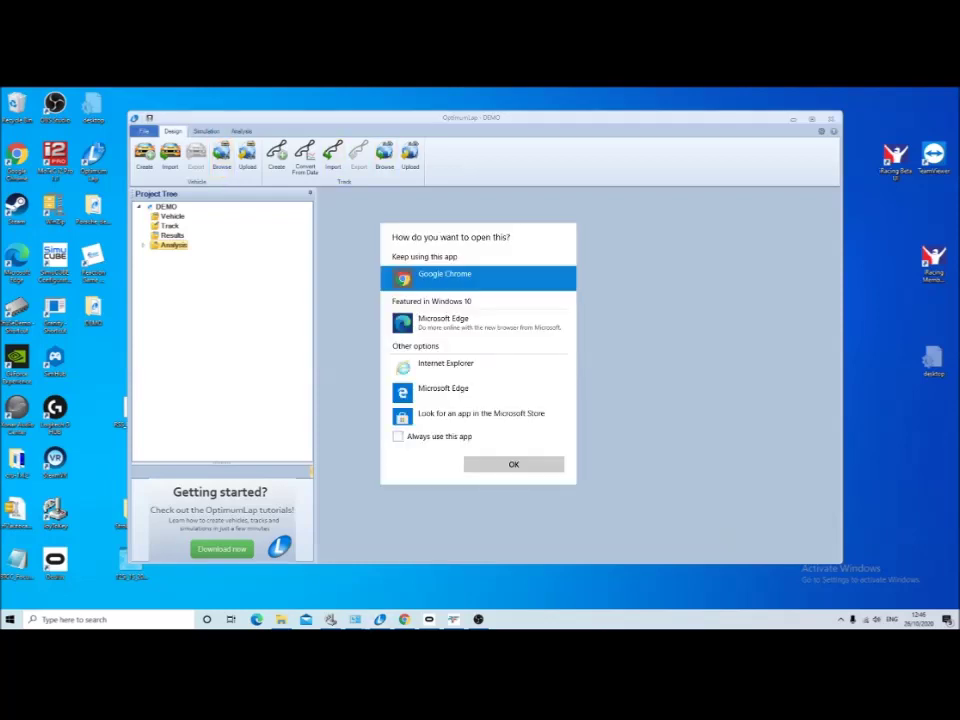
pyautogui.press('Return')
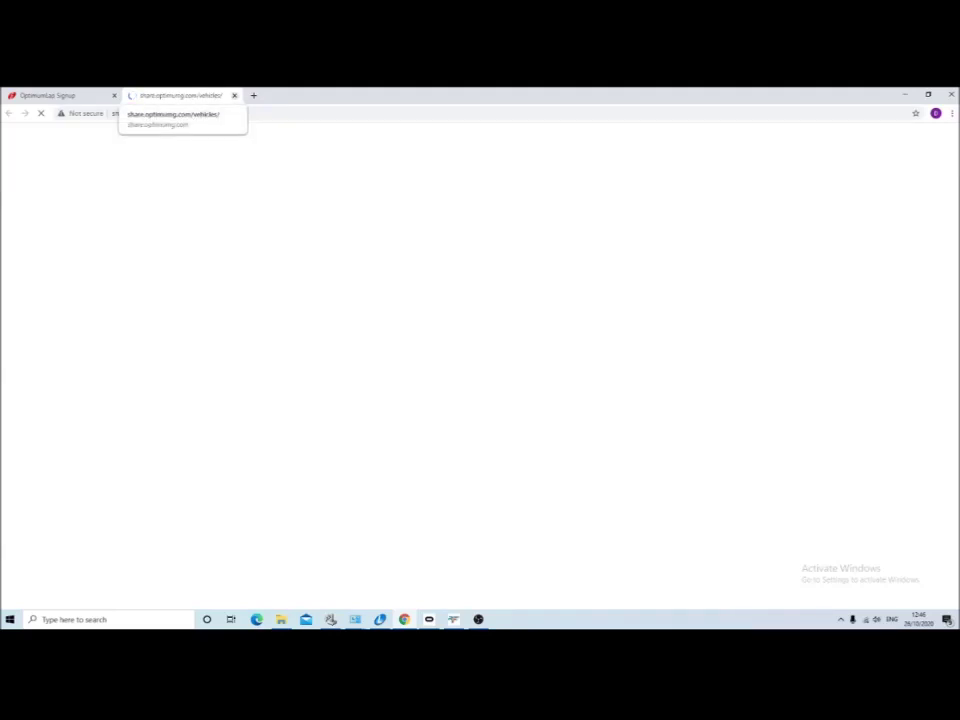
pyautogui.hotkey('ctrl', 'w')
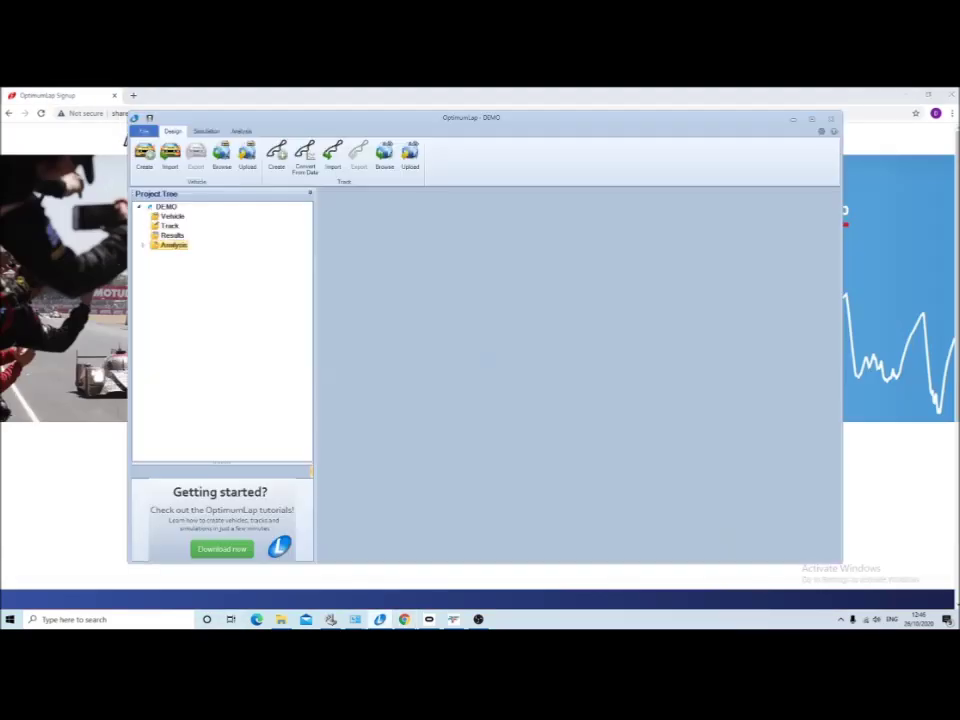
# Import the 2012 Porsche 911 Carrera S vehicle file from the Seagate Expansion Drive (G:).
pyautogui.click(170, 158)
pyautogui.click(176, 308)
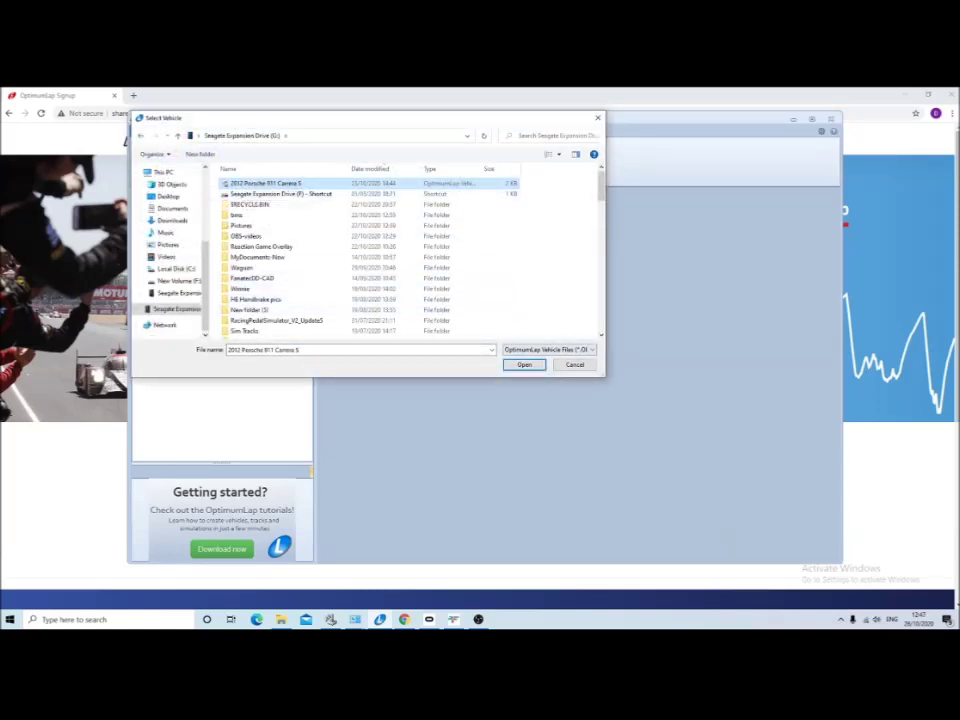
pyautogui.click(525, 365)
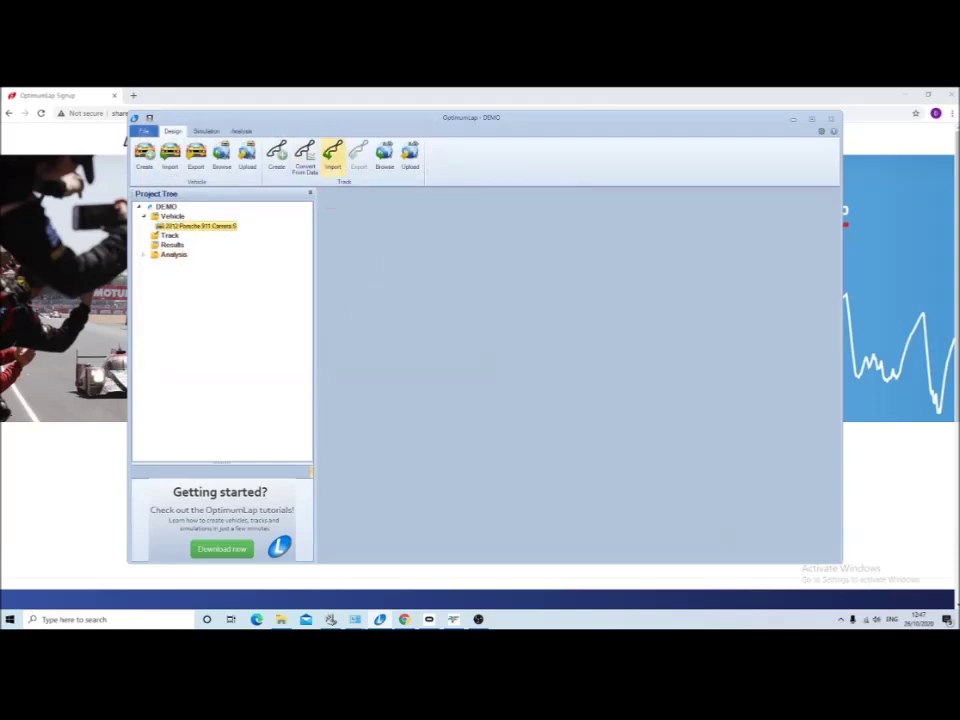
# Import the Brands Hatch Circuit (1) track file from the Seagate Expansion Drive (G:).
pyautogui.click(332, 155)
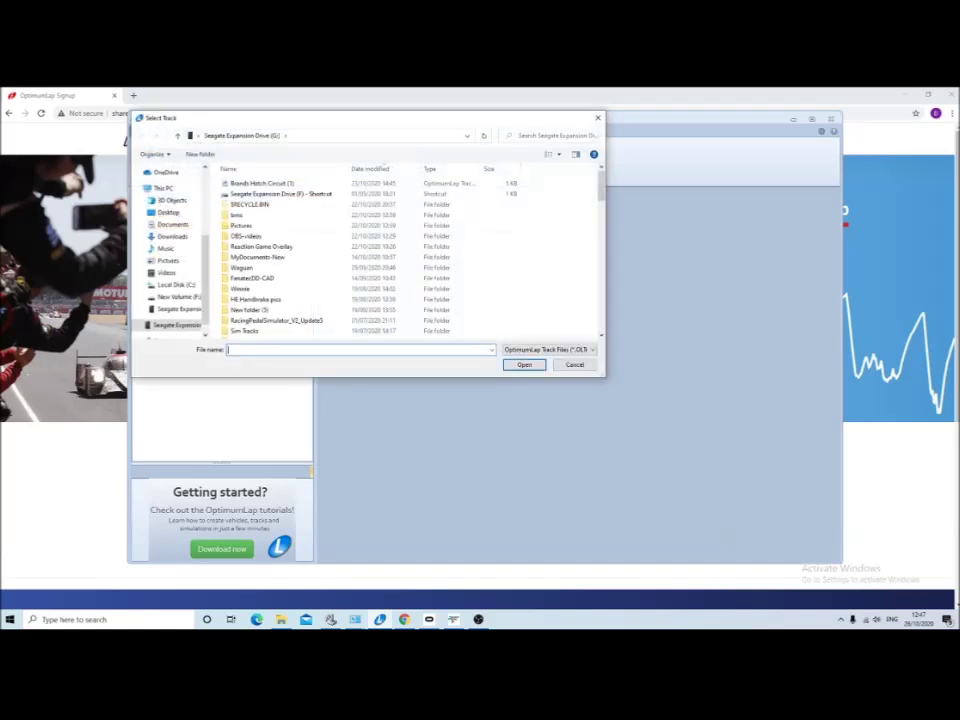
pyautogui.click(262, 183)
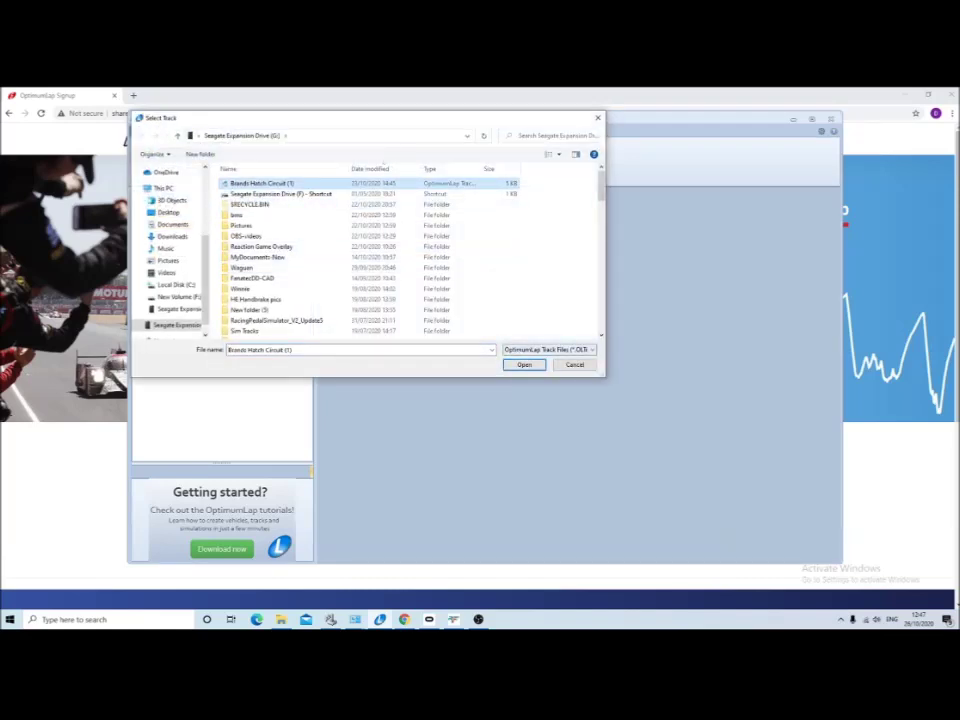
pyautogui.press('Return')
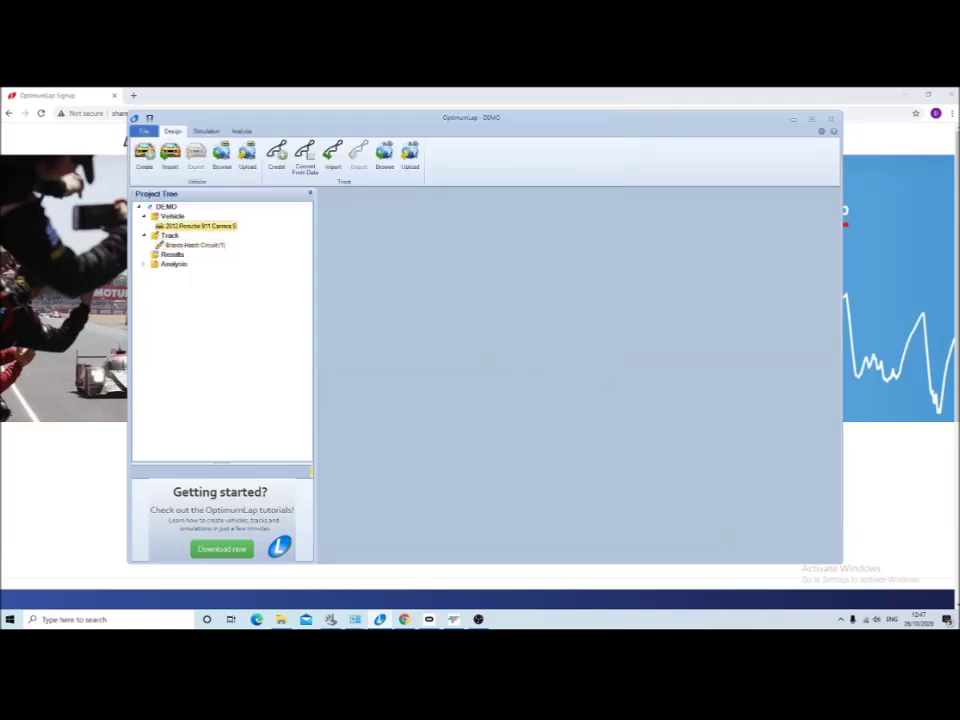
# Open the imported Porsche's vehicle setup and enlarge the OptimumLap window.
pyautogui.doubleClick(200, 226)
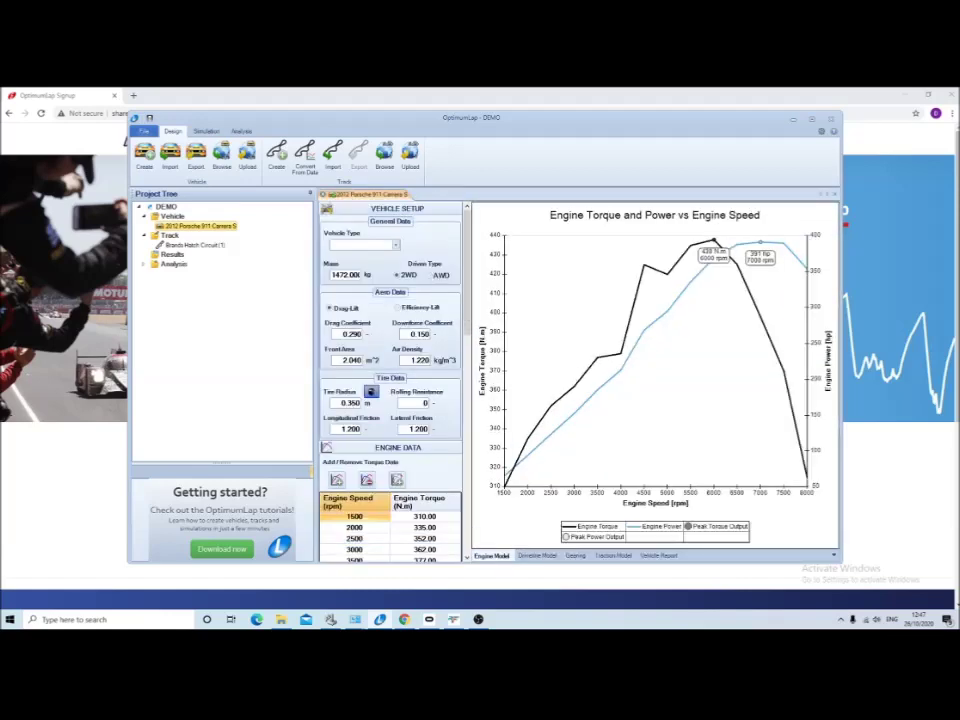
pyautogui.moveTo(277, 118); pyautogui.dragTo(238, 108)
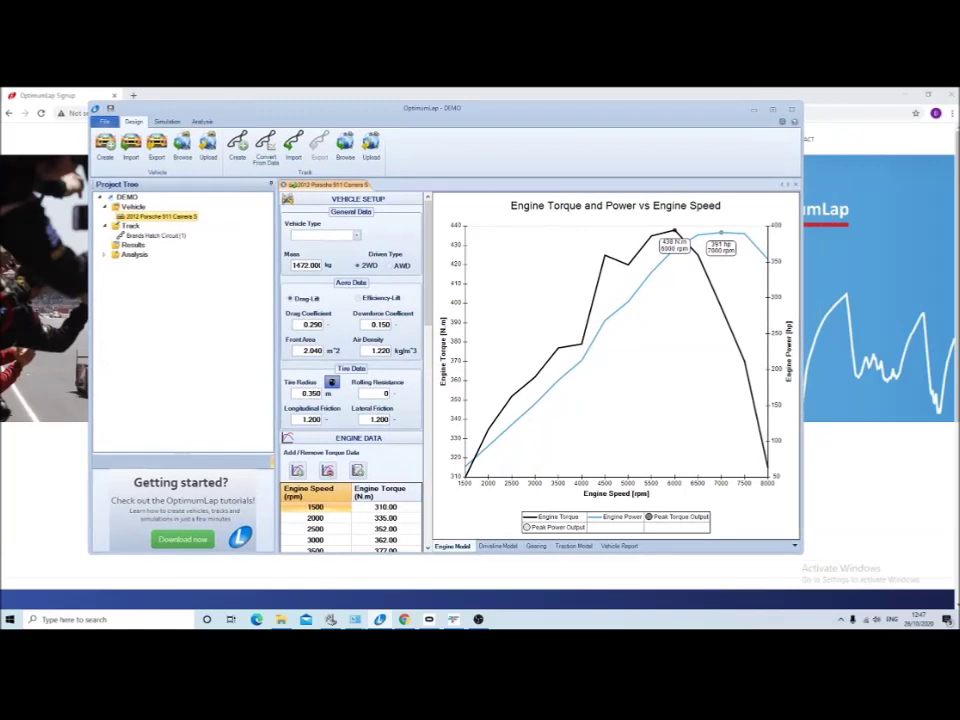
pyautogui.moveTo(803, 553); pyautogui.dragTo(917, 583)
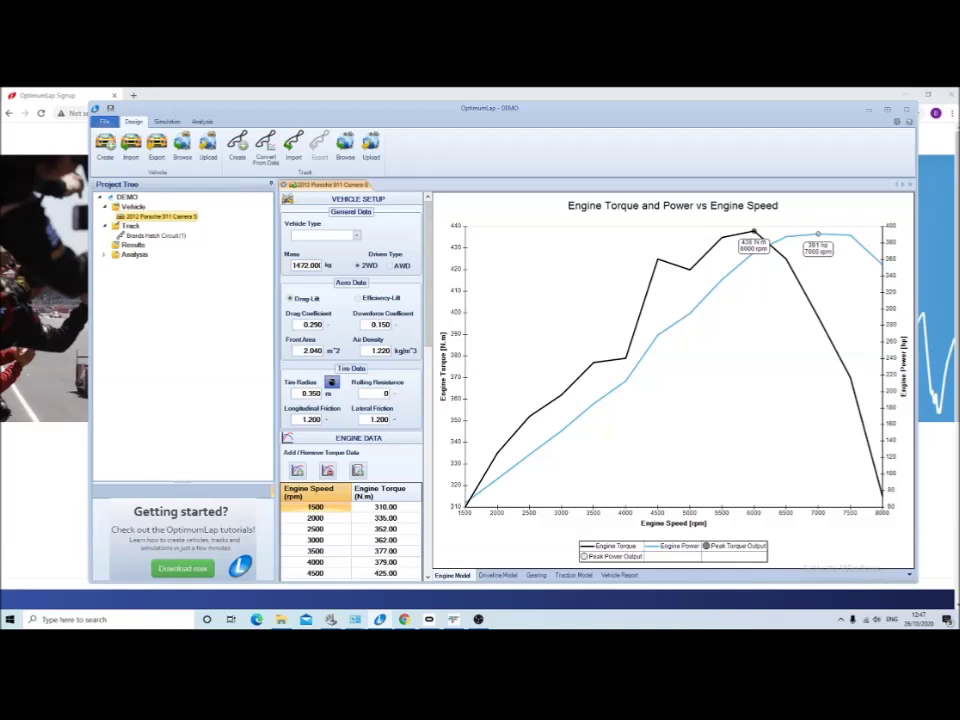
# Review the Porsche's aero, tire, engine torque, transmission and scaling factor data in its vehicle setup.
pyautogui.scroll(-3, 352, 380)
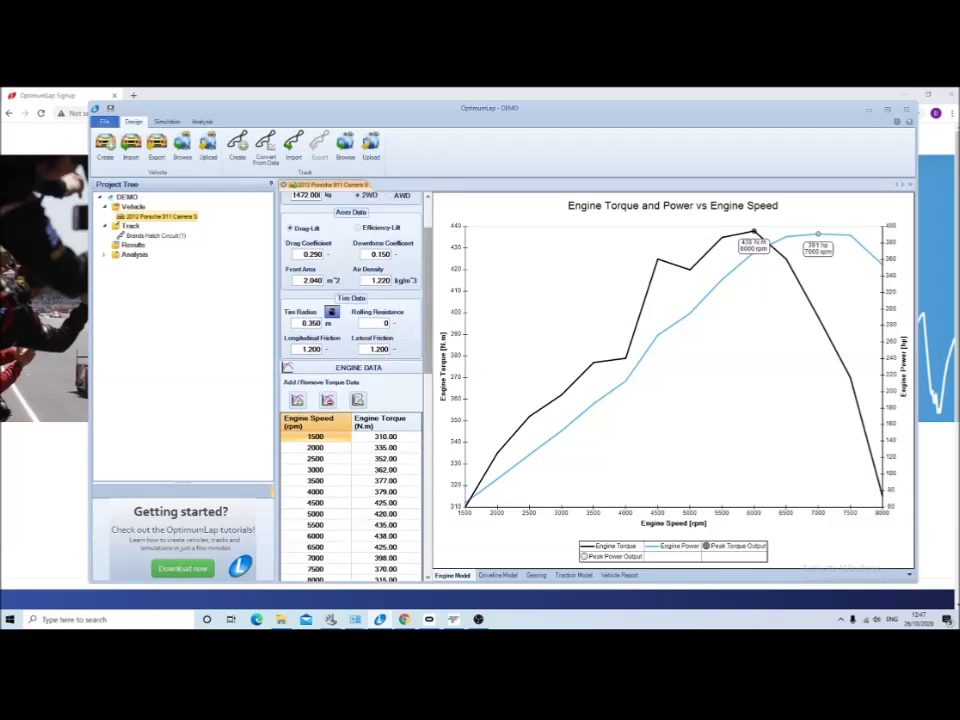
pyautogui.scroll(-8, 352, 380)
pyautogui.scroll(1, 352, 380)
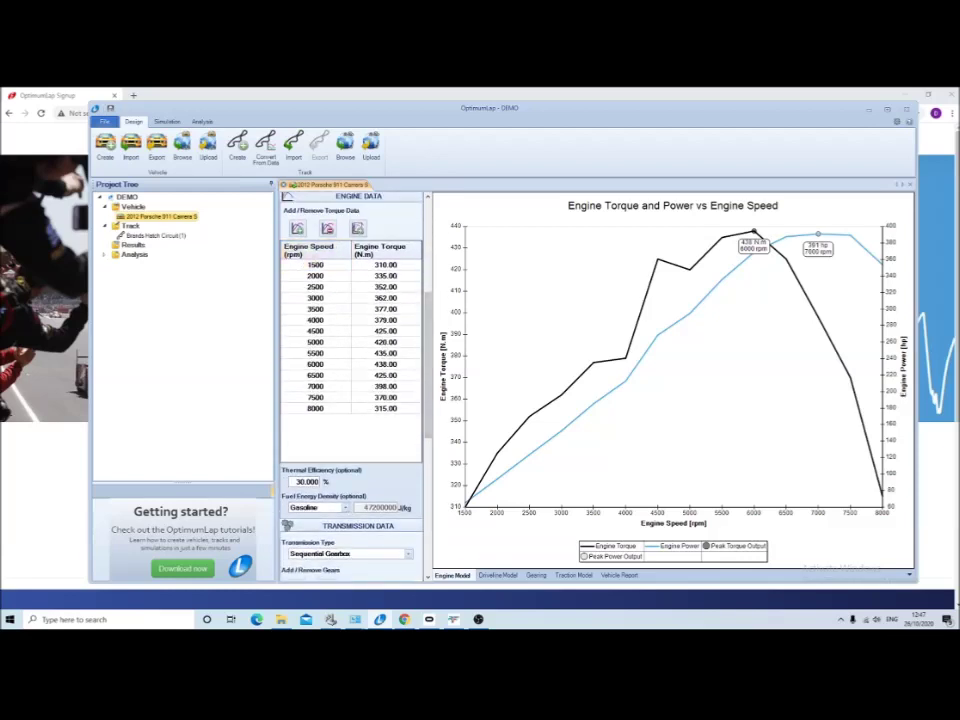
pyautogui.scroll(-7, 352, 380)
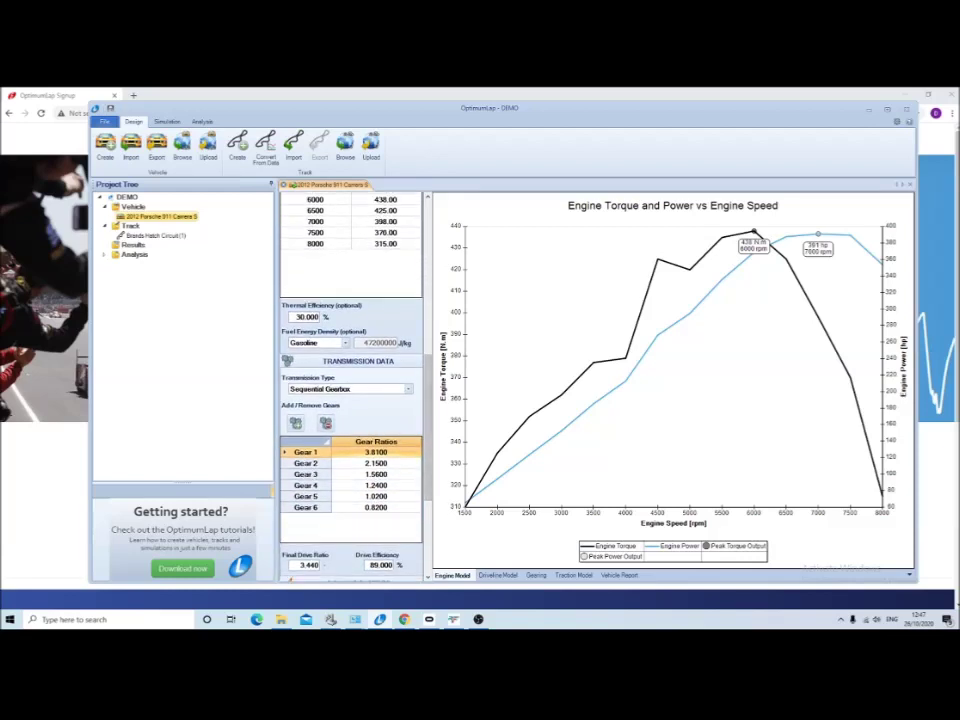
pyautogui.scroll(-1, 352, 380)
pyautogui.scroll(-1, 352, 380)
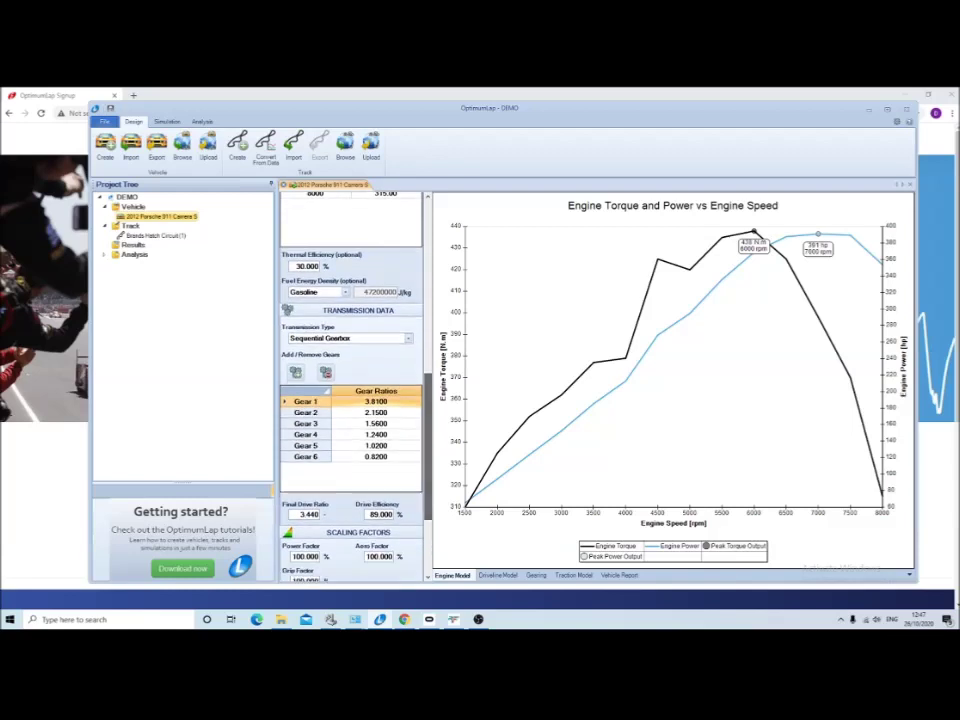
pyautogui.scroll(-5, 352, 380)
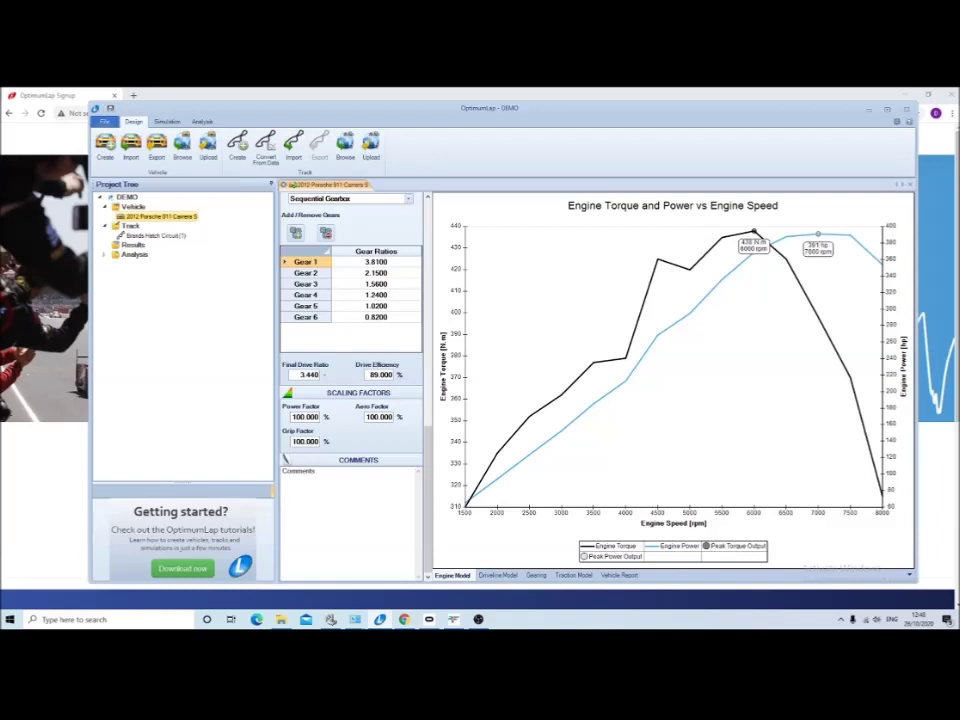
pyautogui.scroll(1, 352, 380)
pyautogui.scroll(-1, 352, 380)
pyautogui.scroll(2, 352, 380)
pyautogui.scroll(1, 352, 380)
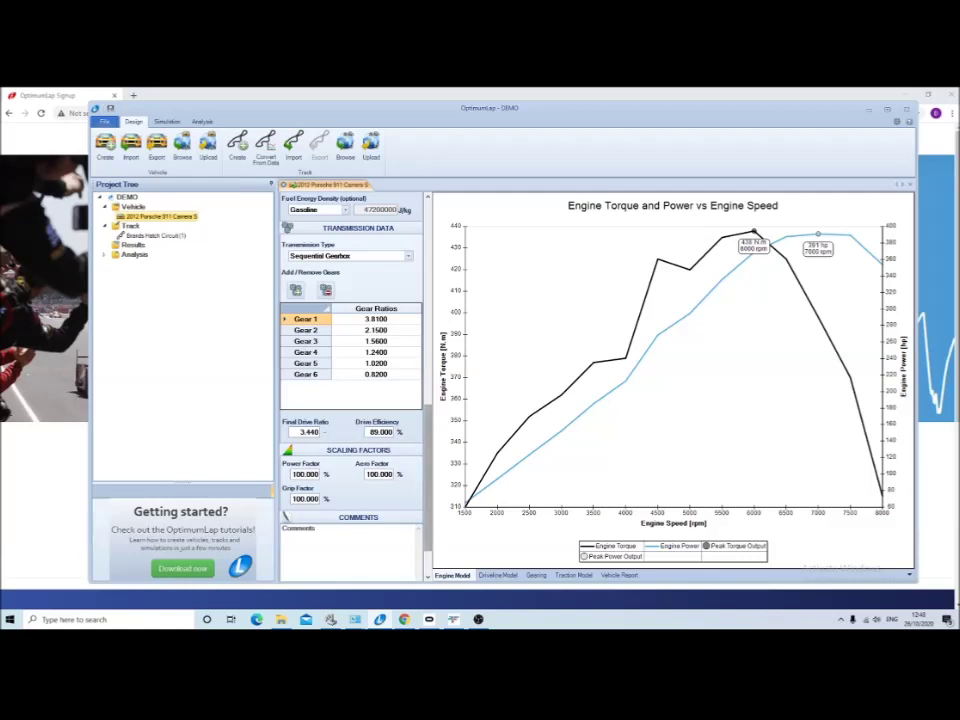
pyautogui.scroll(10, 352, 385)
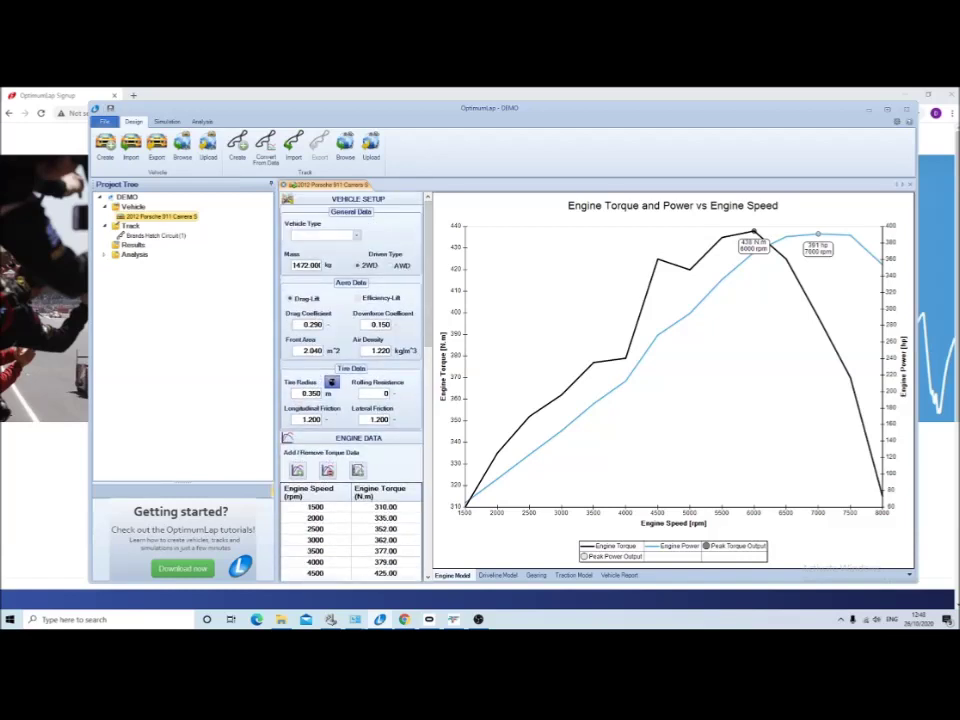
pyautogui.scroll(-12, 352, 385)
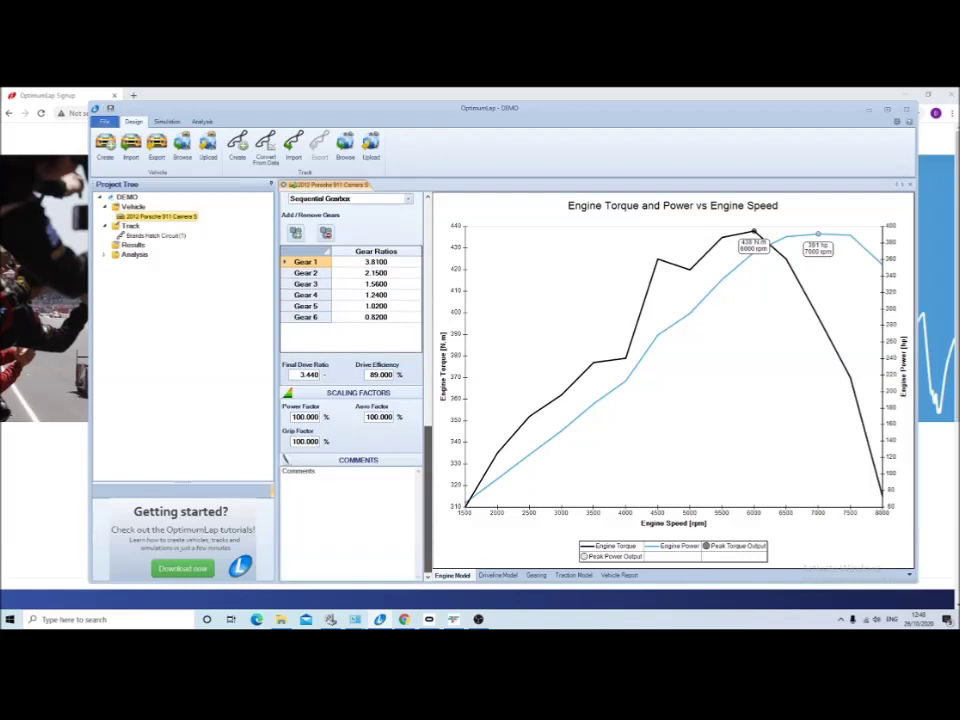
# Open the Brands Hatch track and examine its track adjustments and the section list in the track configurator.
pyautogui.click(155, 235)
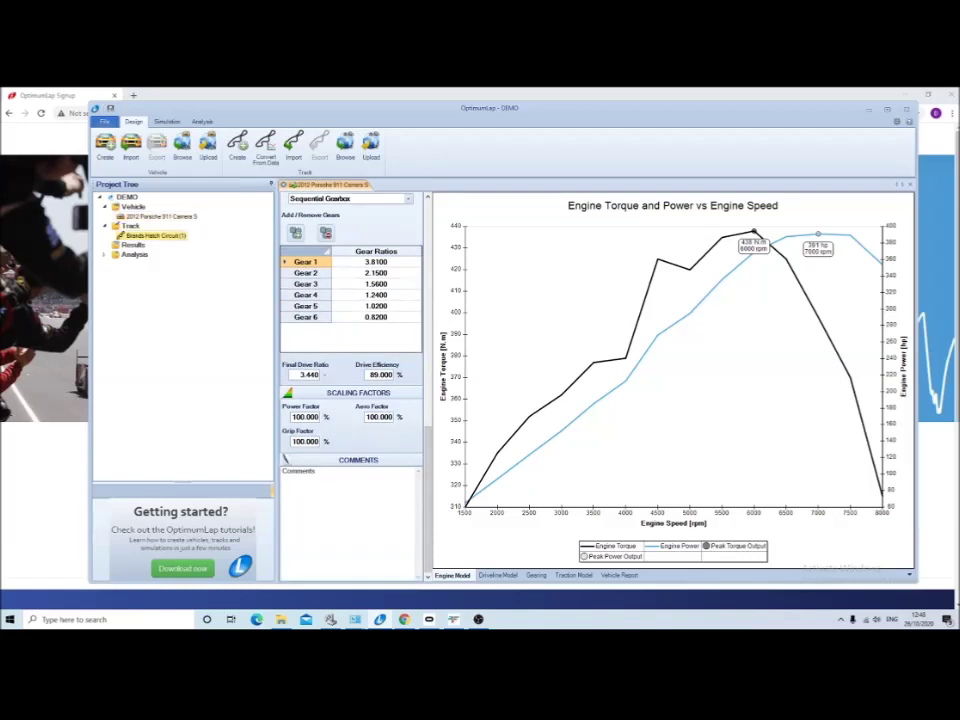
pyautogui.doubleClick(155, 235)
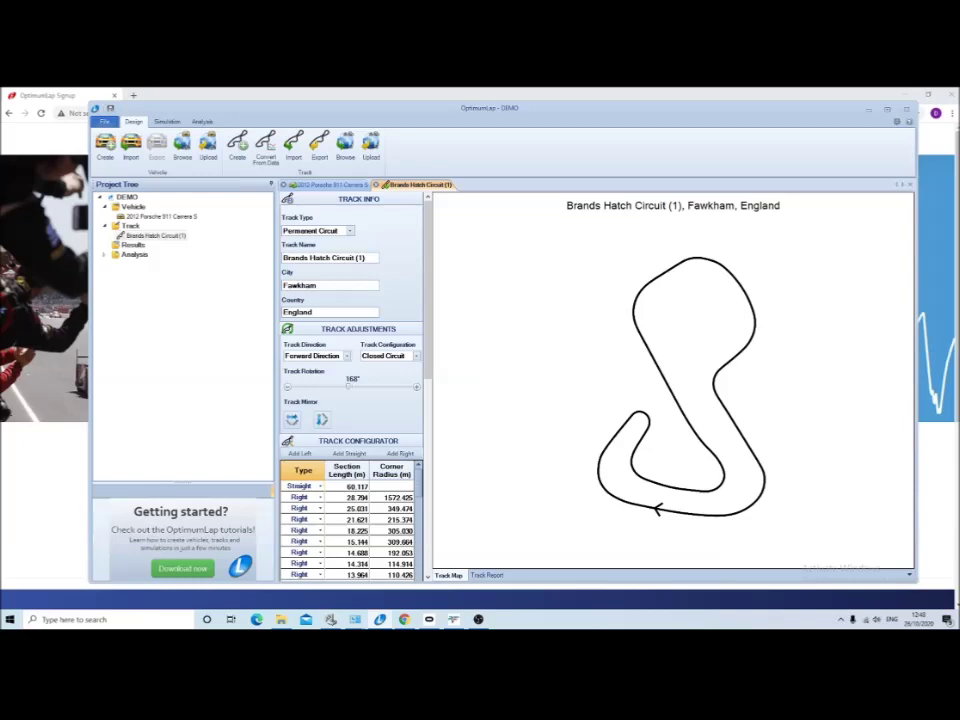
pyautogui.scroll(-3, 352, 385)
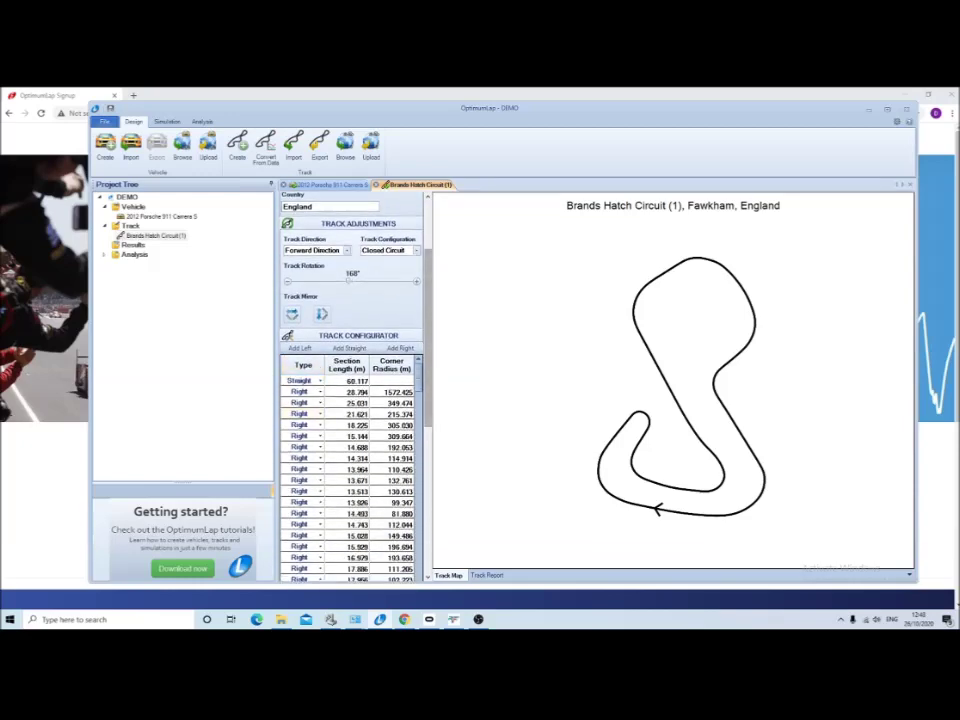
pyautogui.scroll(-3, 352, 385)
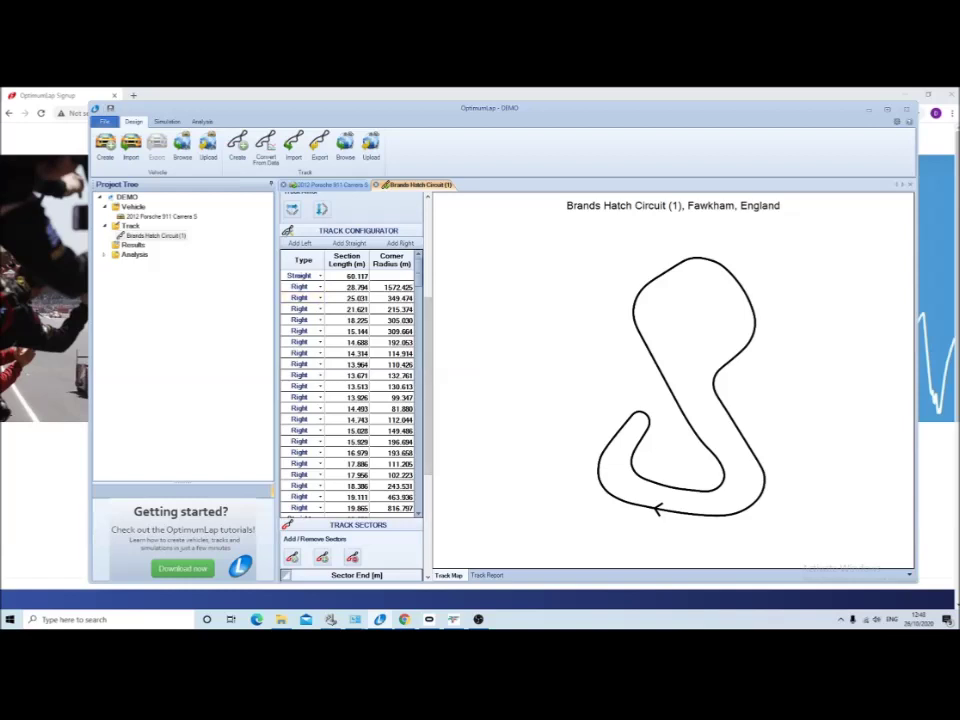
# Examine the full section list in the Brands Hatch track configurator and return to the track info.
pyautogui.scroll(-8, 350, 390)
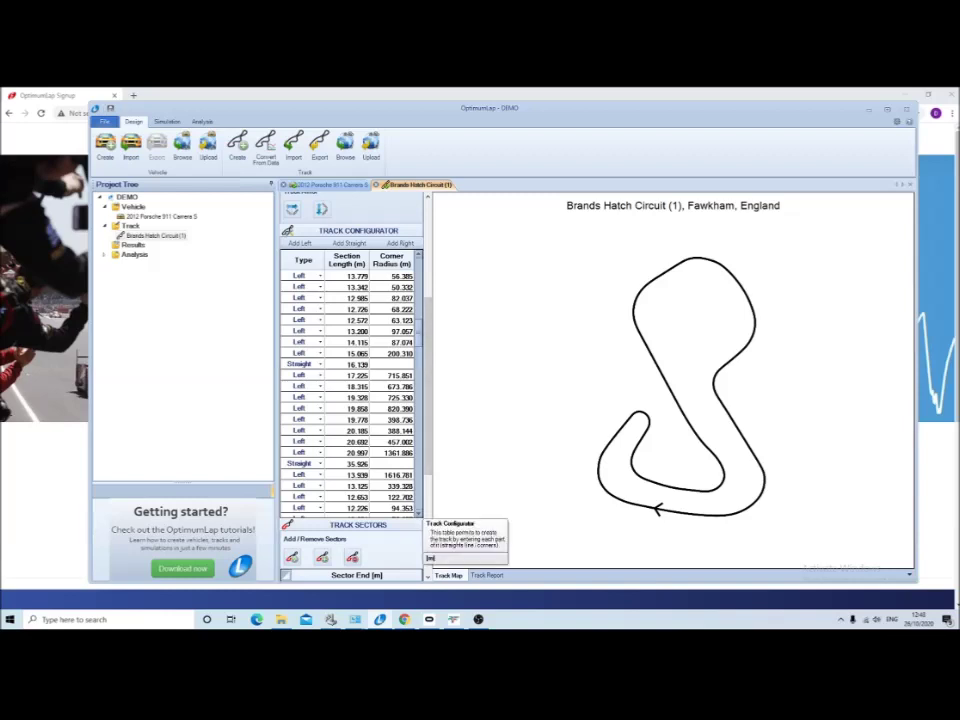
pyautogui.scroll(-2, 420, 515)
pyautogui.scroll(-6, 424, 518)
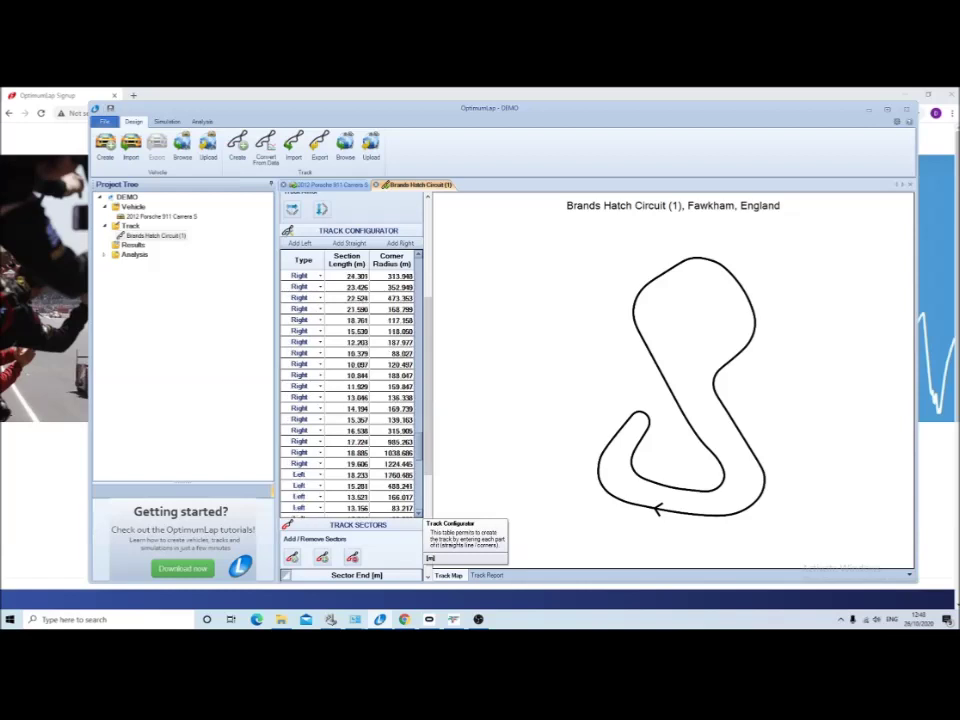
pyautogui.scroll(3, 424, 518)
pyautogui.scroll(-3, 424, 518)
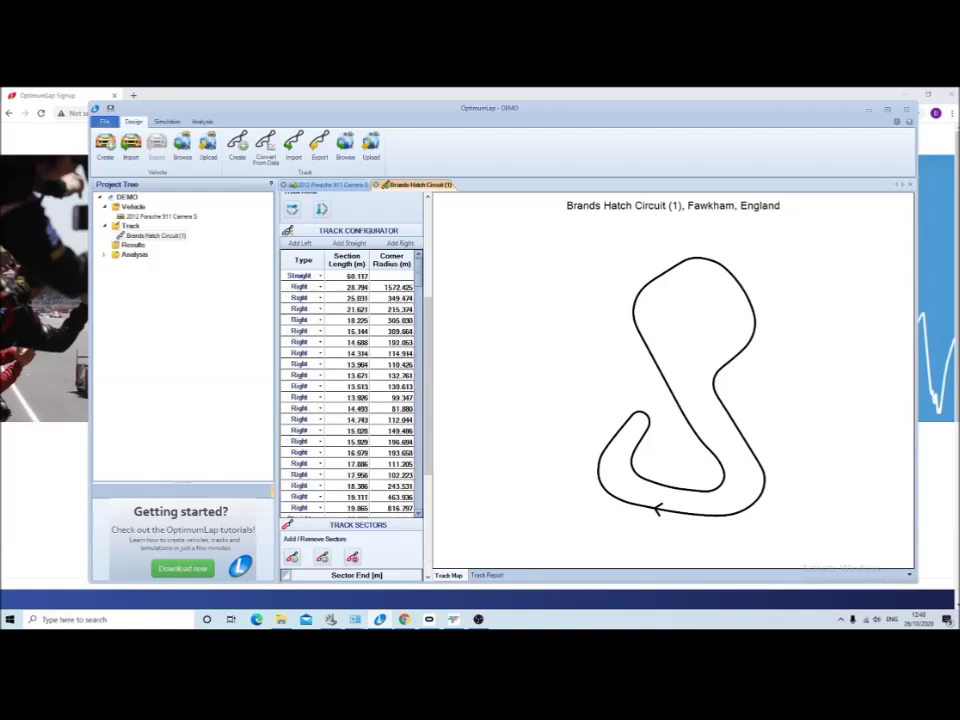
pyautogui.scroll(6, 350, 400)
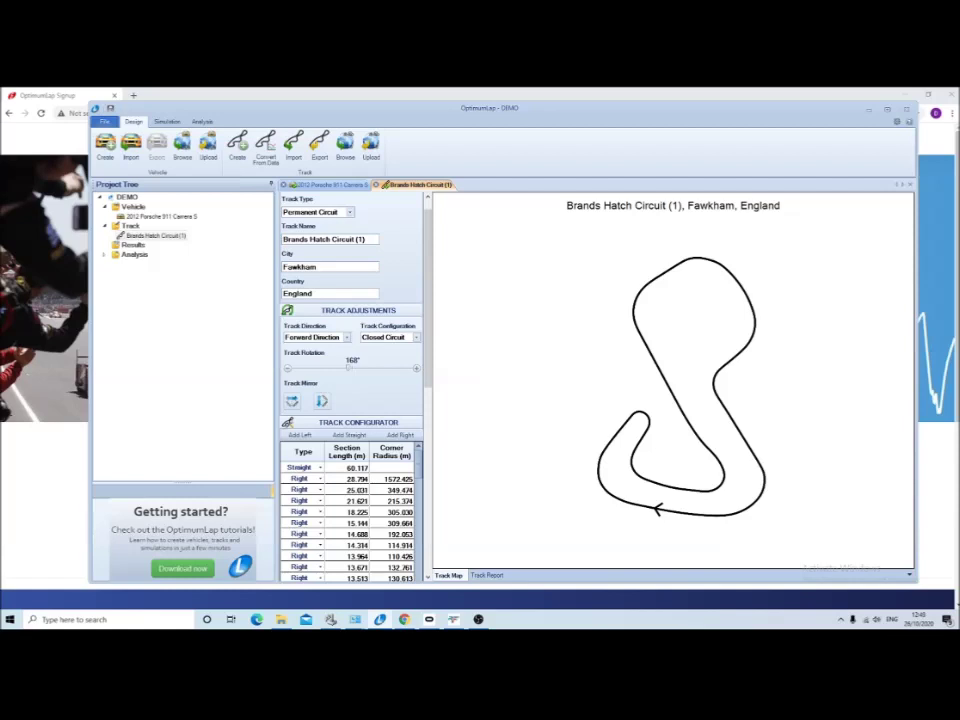
pyautogui.scroll(1, 352, 380)
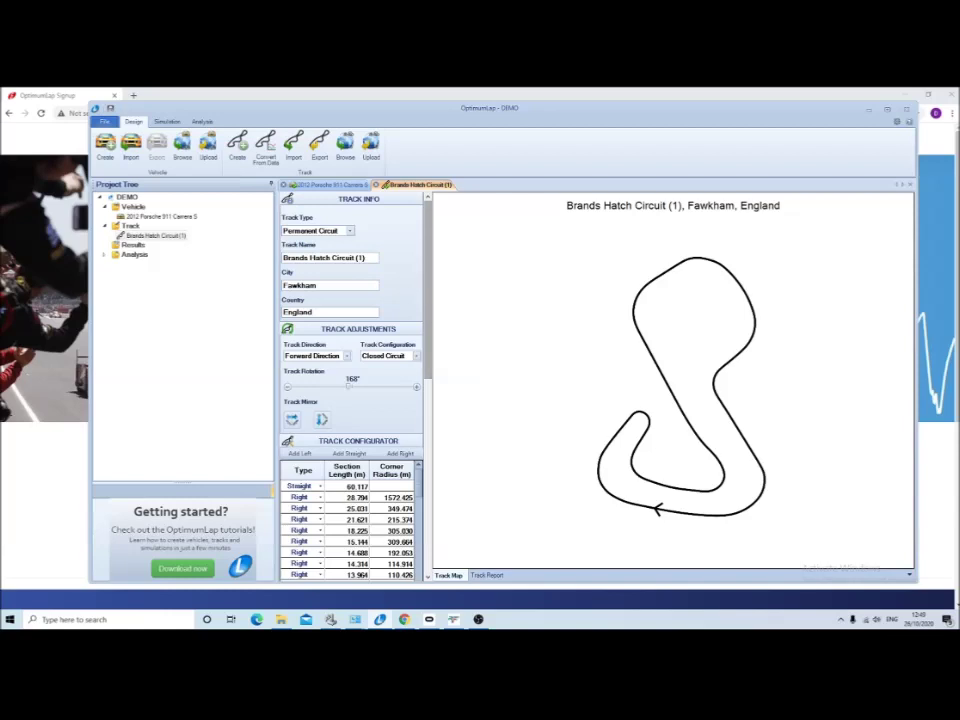
# Simulate a lap of the 2012 Porsche 911 Carrera S on Brands Hatch Circuit (1).
pyautogui.click(161, 216)
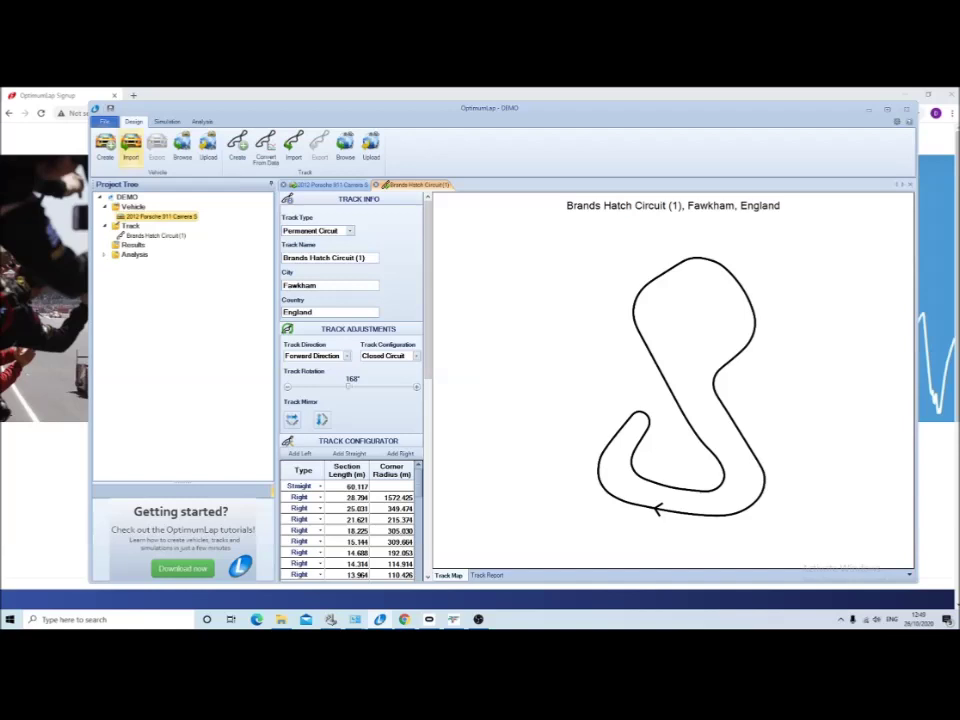
pyautogui.click(167, 121)
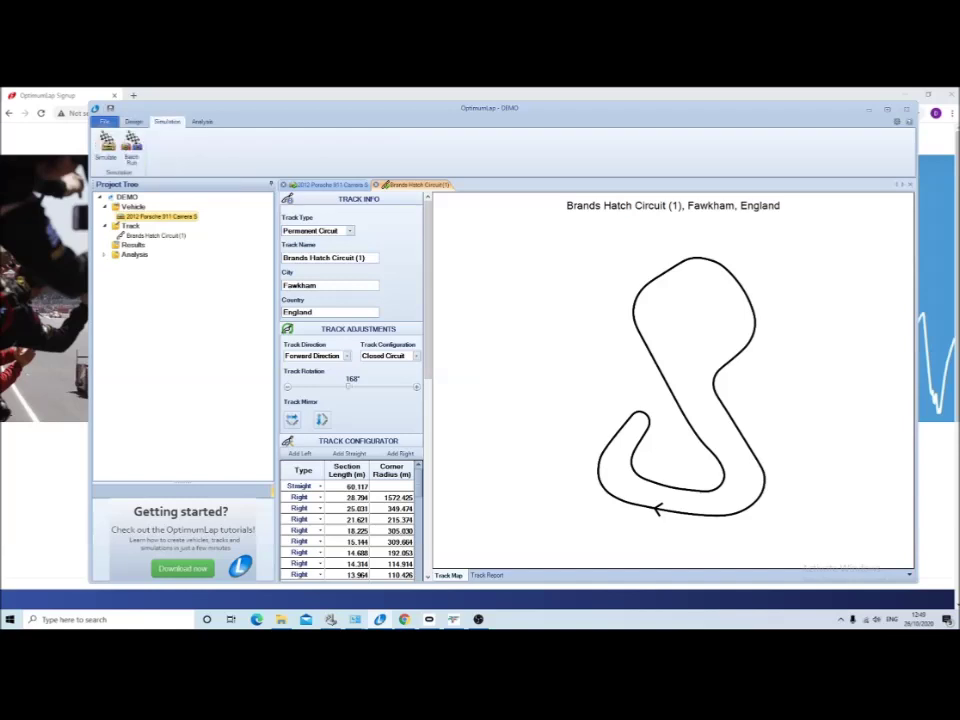
pyautogui.click(107, 145)
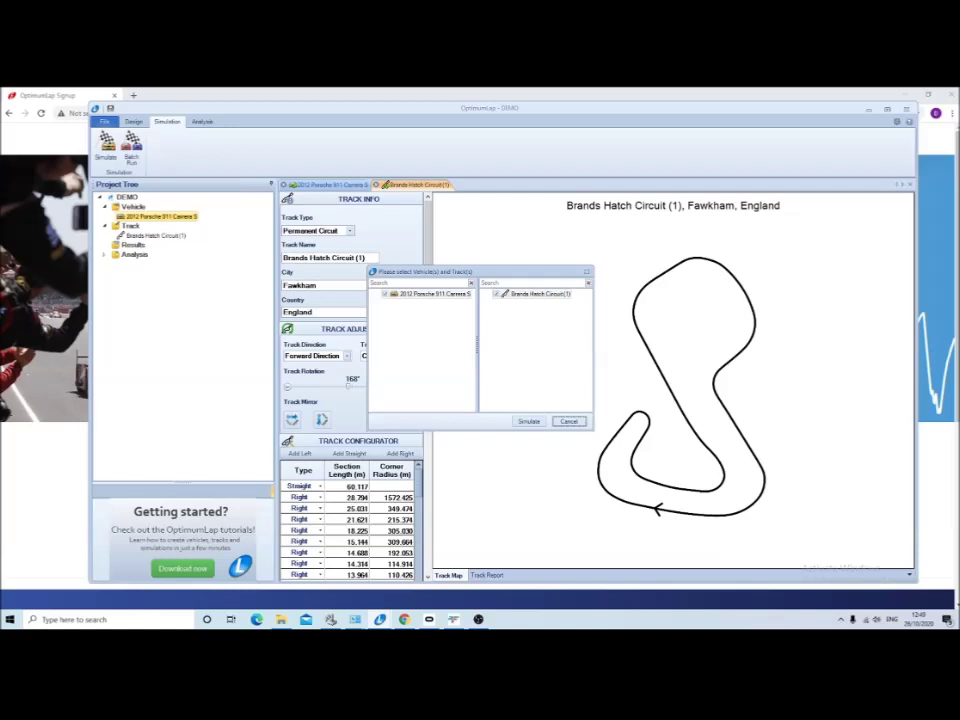
pyautogui.press('Return')
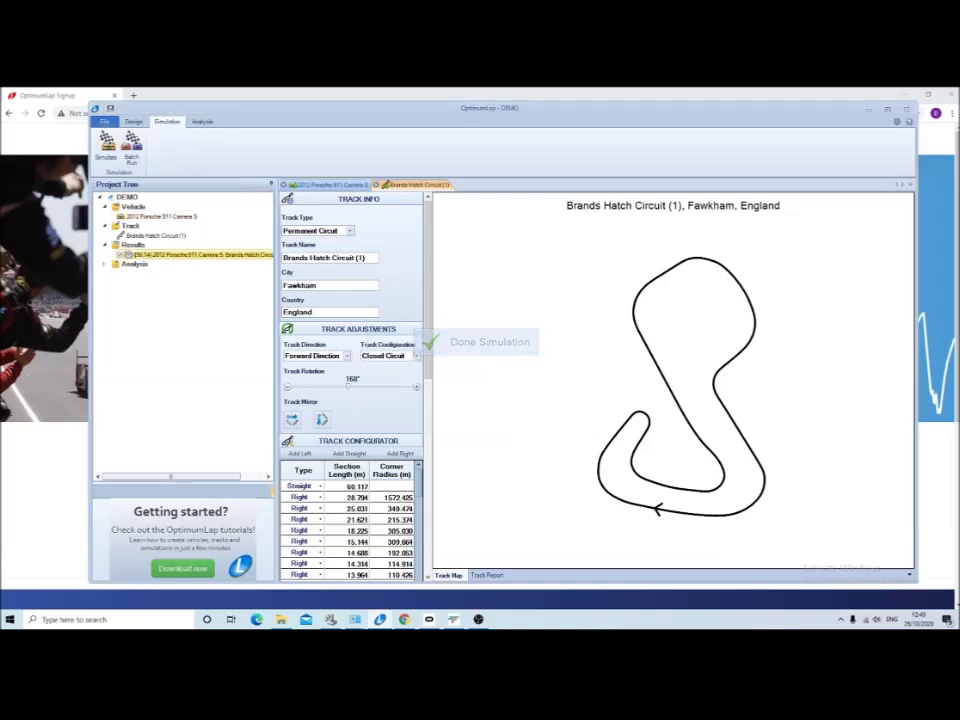
# Chart the simulated lap's speed against elapsed distance and look through the other predefined charts.
pyautogui.click(202, 121)
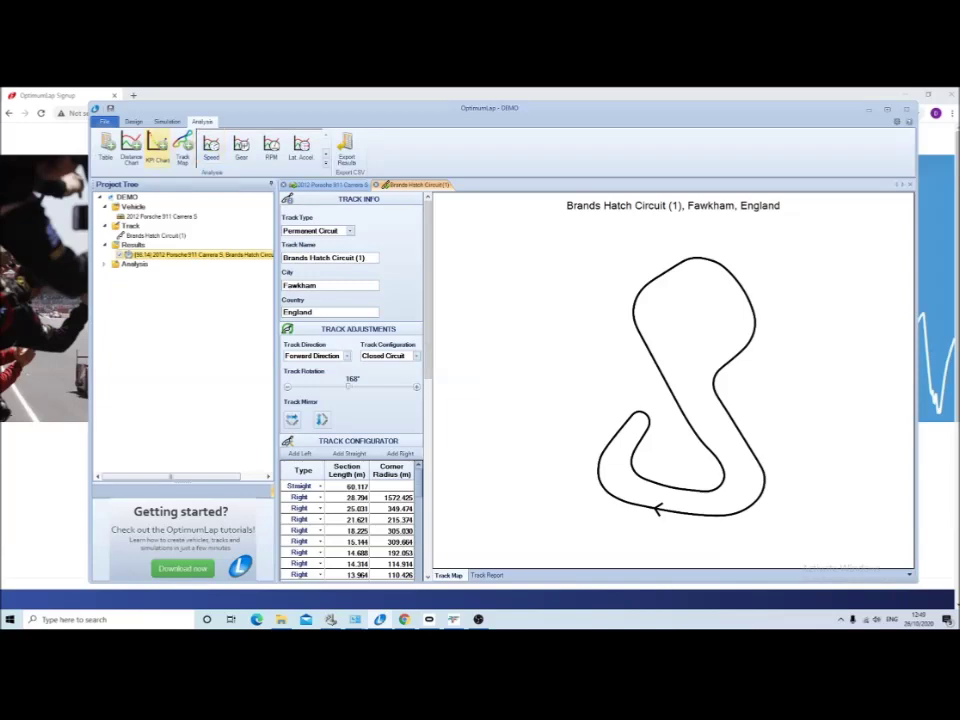
pyautogui.click(211, 148)
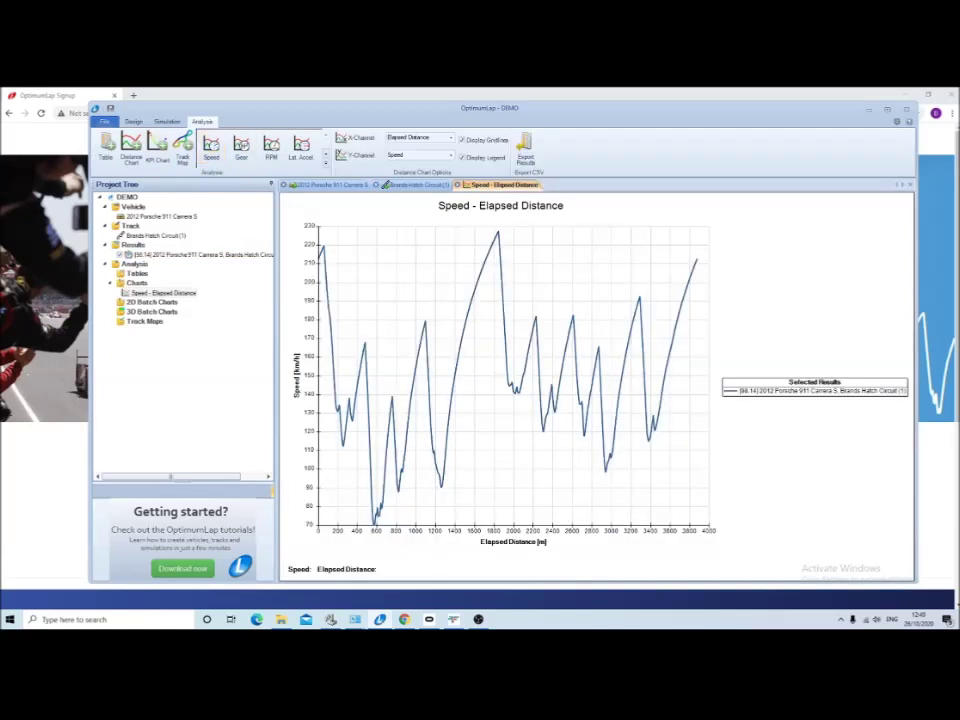
pyautogui.click(325, 153)
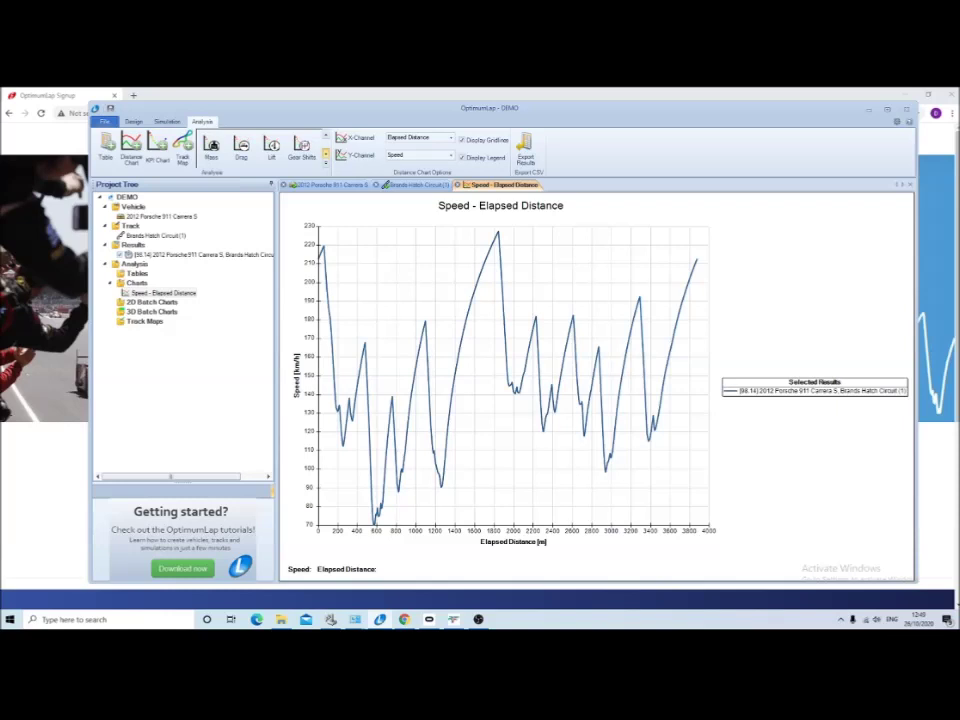
pyautogui.click(325, 136)
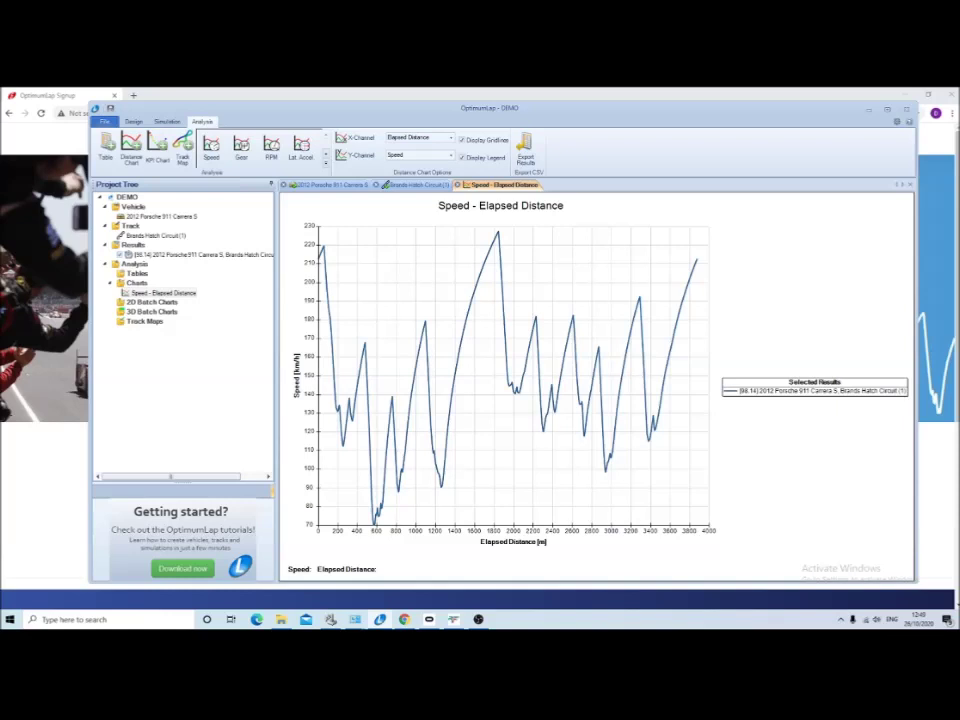
# Set the Porsche's longitudinal and lateral tire friction to 1.5 in its vehicle setup.
pyautogui.doubleClick(160, 216)
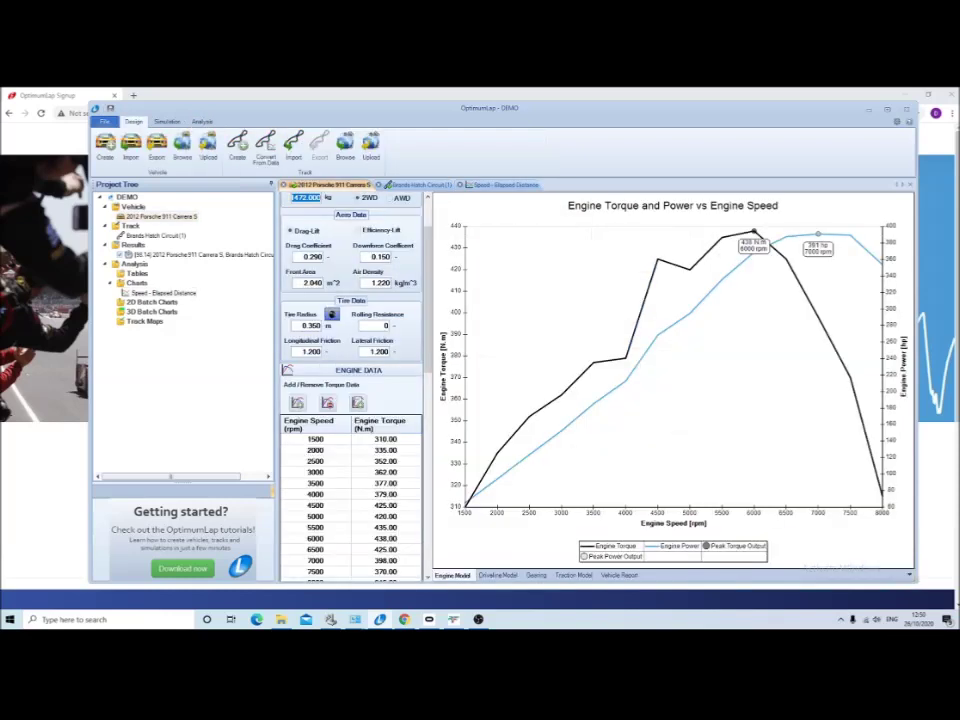
pyautogui.scroll(2, 350, 380)
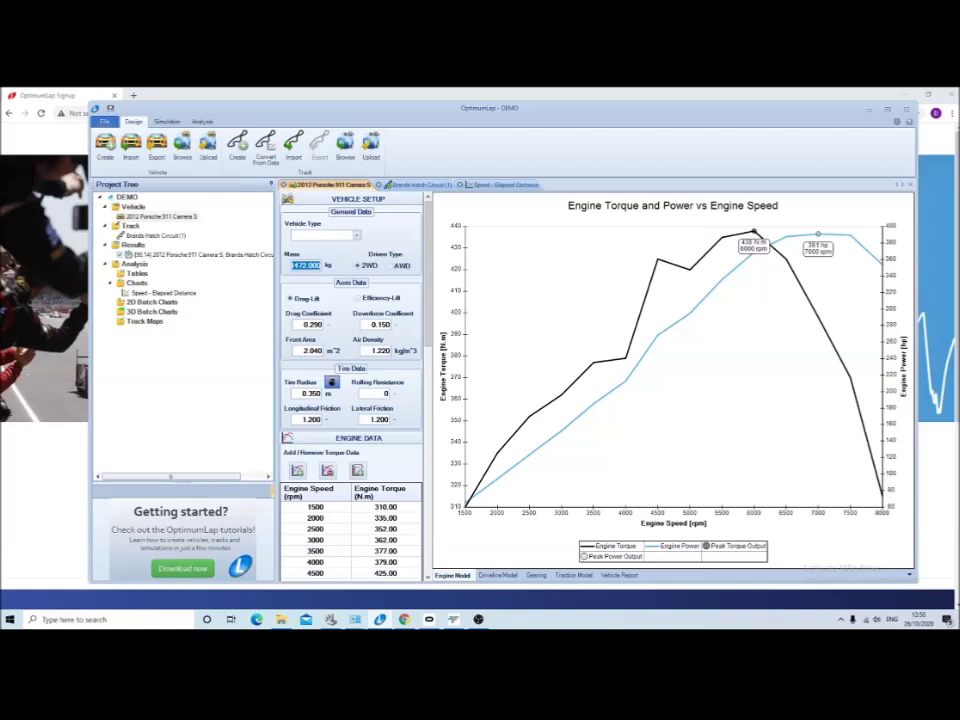
pyautogui.click(309, 420)
pyautogui.doubleClick(311, 419)
pyautogui.write('1.5')
pyautogui.press('Tab')
pyautogui.write('1.5')
# Simulate the higher-friction Porsche at Brands Hatch and chart speed against elapsed distance for both results.
pyautogui.click(166, 121)
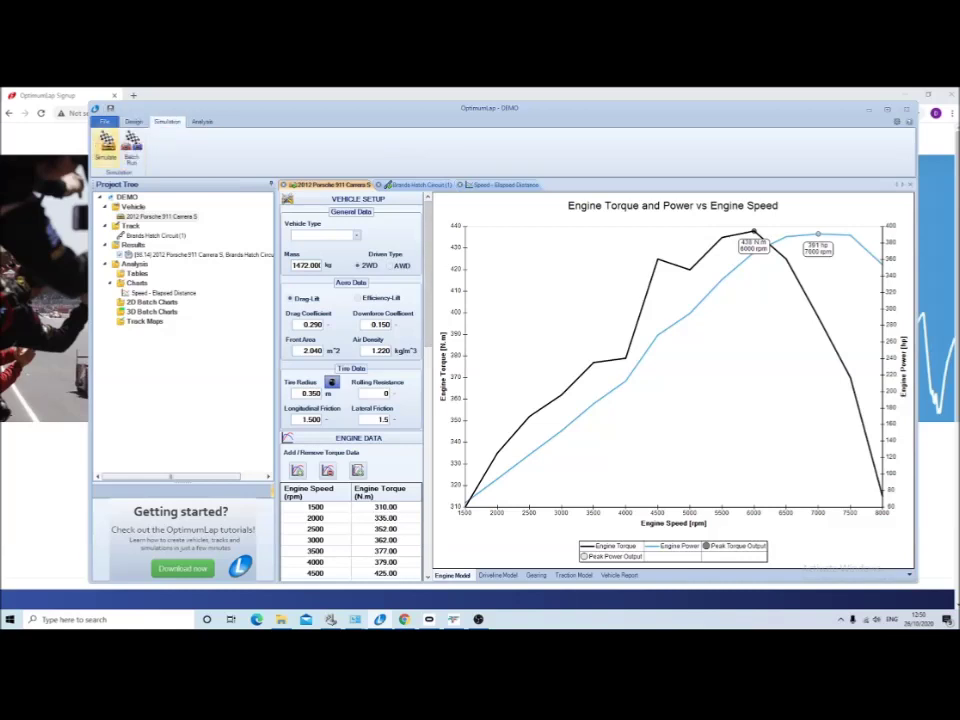
pyautogui.click(106, 146)
pyautogui.click(528, 421)
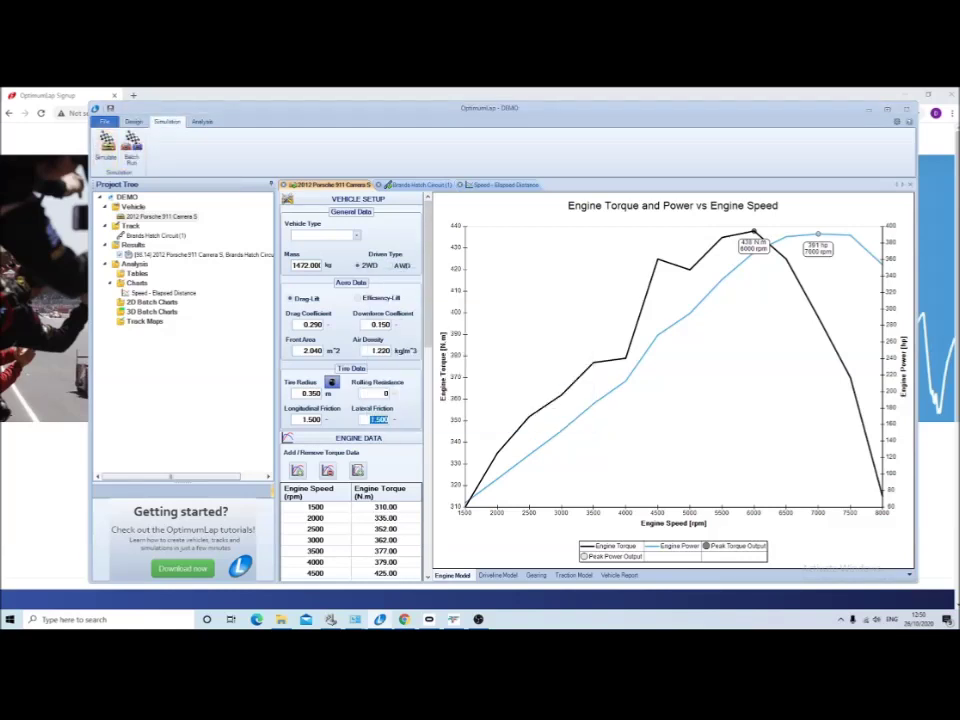
pyautogui.click(202, 121)
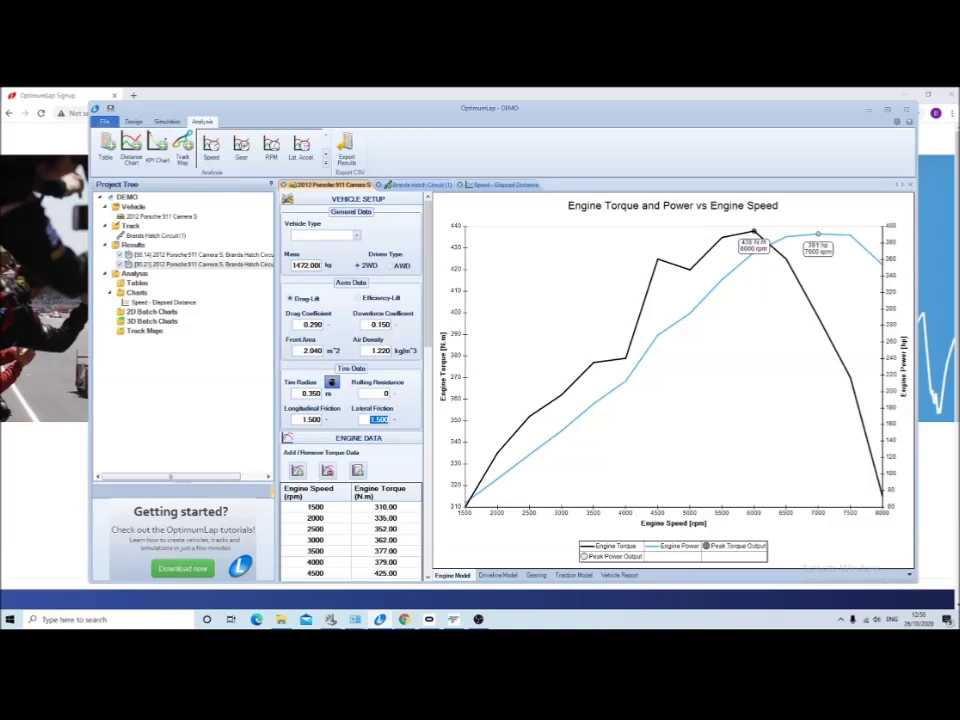
pyautogui.click(211, 148)
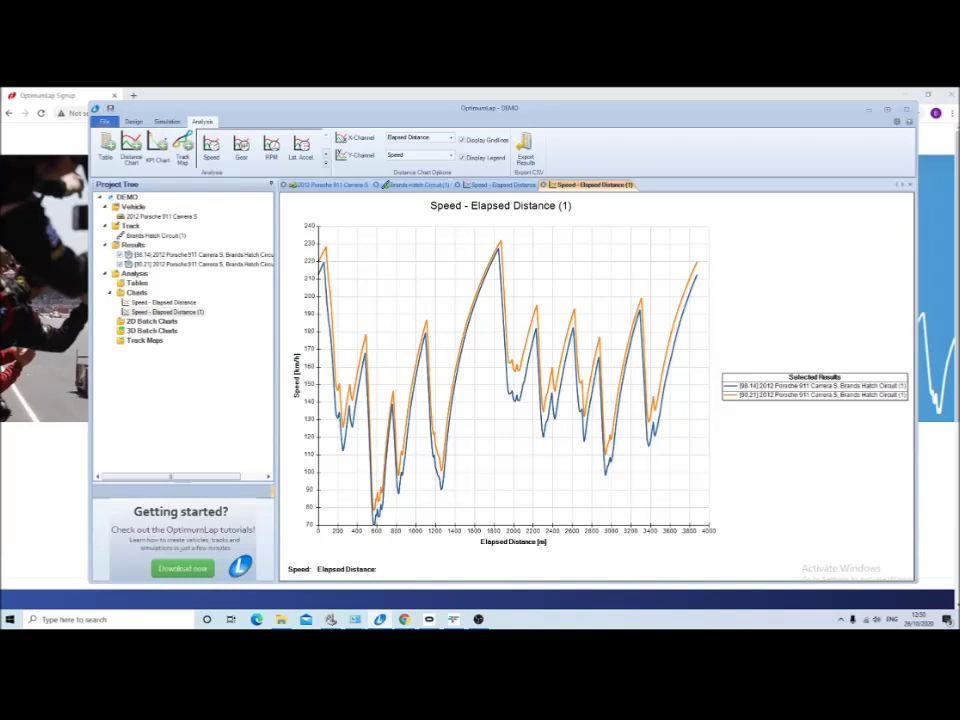
# Set the Porsche's longitudinal and lateral tire friction back to 1.2 in its vehicle setup.
pyautogui.click(161, 216)
pyautogui.doubleClick(161, 216)
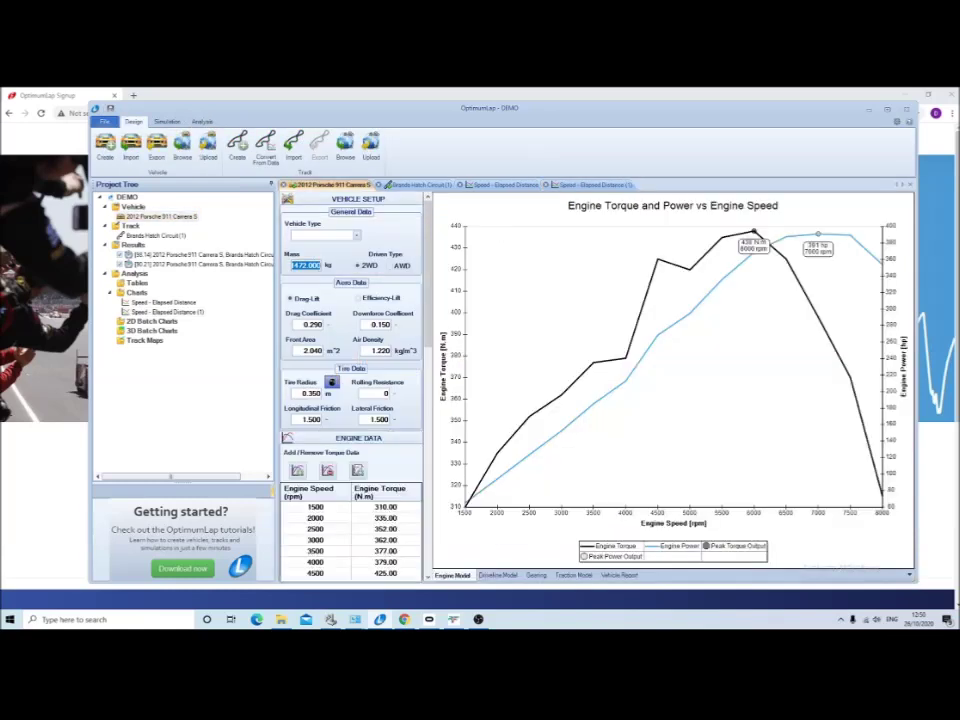
pyautogui.click(312, 419)
pyautogui.write('1.2')
pyautogui.click(380, 419)
pyautogui.write('1.200')
# Delete the second simulation result, made with the higher tire friction, from the project.
pyautogui.click(202, 121)
pyautogui.rightClick(150, 265)
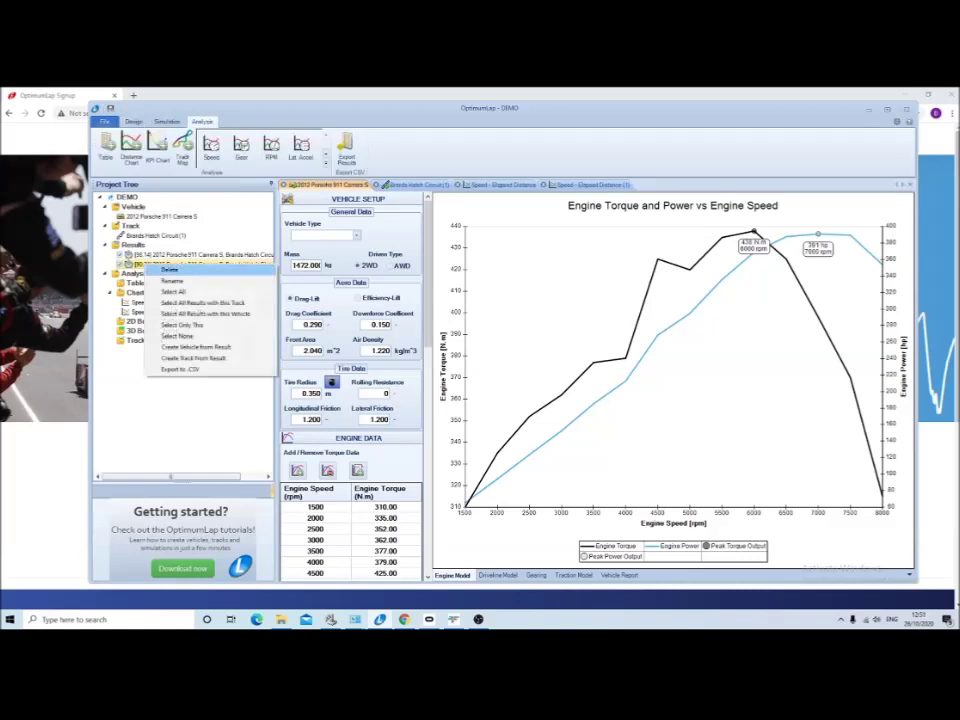
pyautogui.click(169, 270)
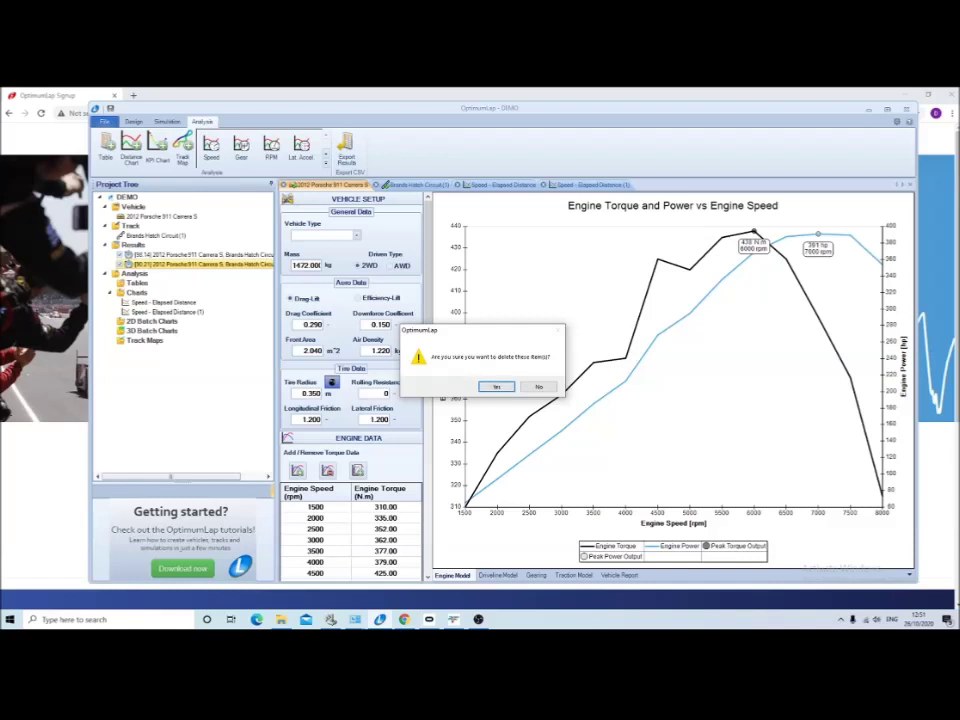
pyautogui.click(495, 386)
# Export the remaining Porsche Brands Hatch result as a CSV file named DEMO in the Documents folder.
pyautogui.click(195, 255)
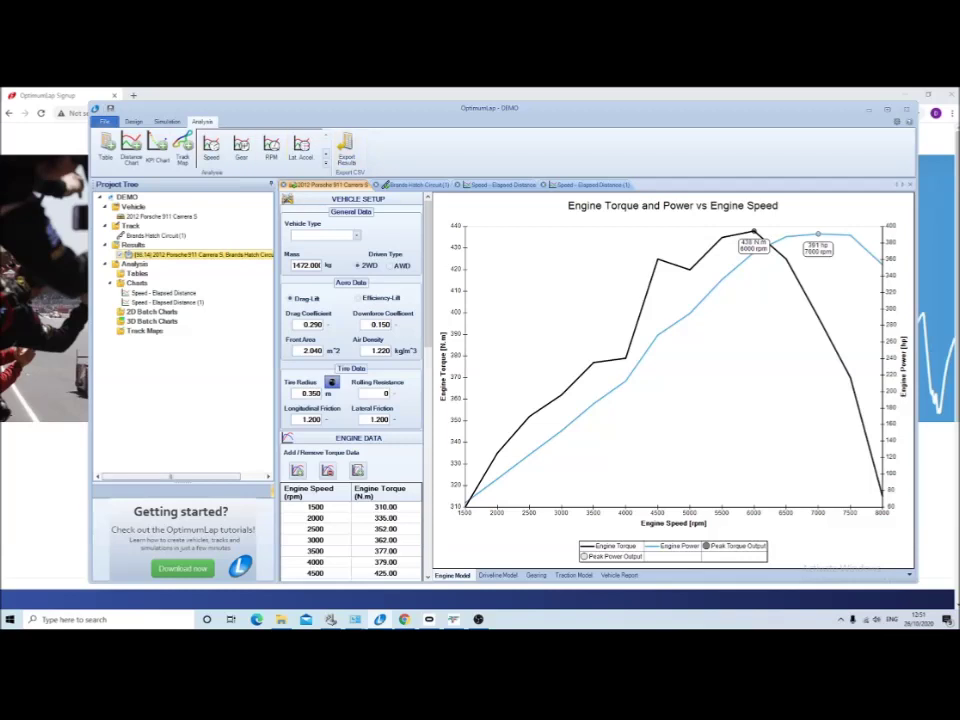
pyautogui.click(345, 150)
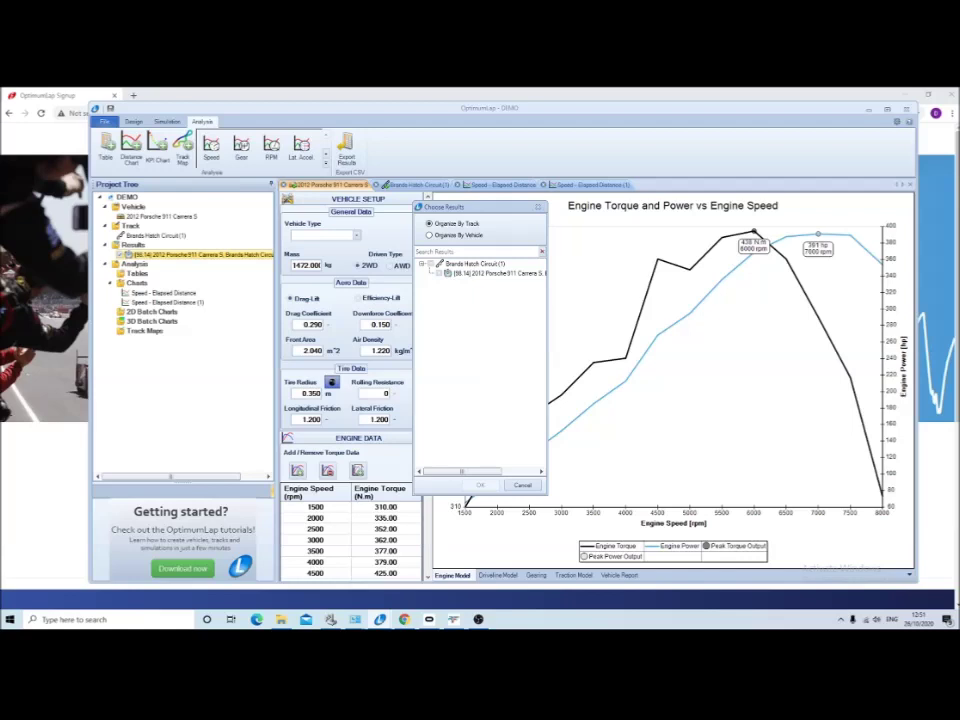
pyautogui.moveTo(461, 471)
pyautogui.mouseDown()
pyautogui.moveTo(498, 471)
pyautogui.moveTo(461, 471)
pyautogui.mouseUp()
pyautogui.click(492, 273)
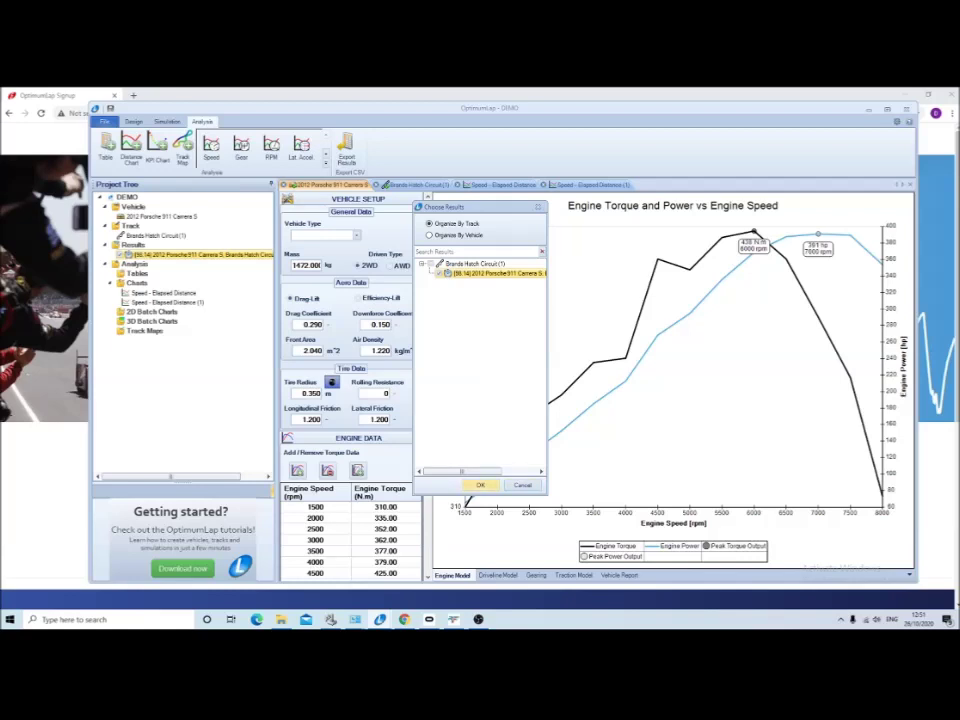
pyautogui.click(480, 484)
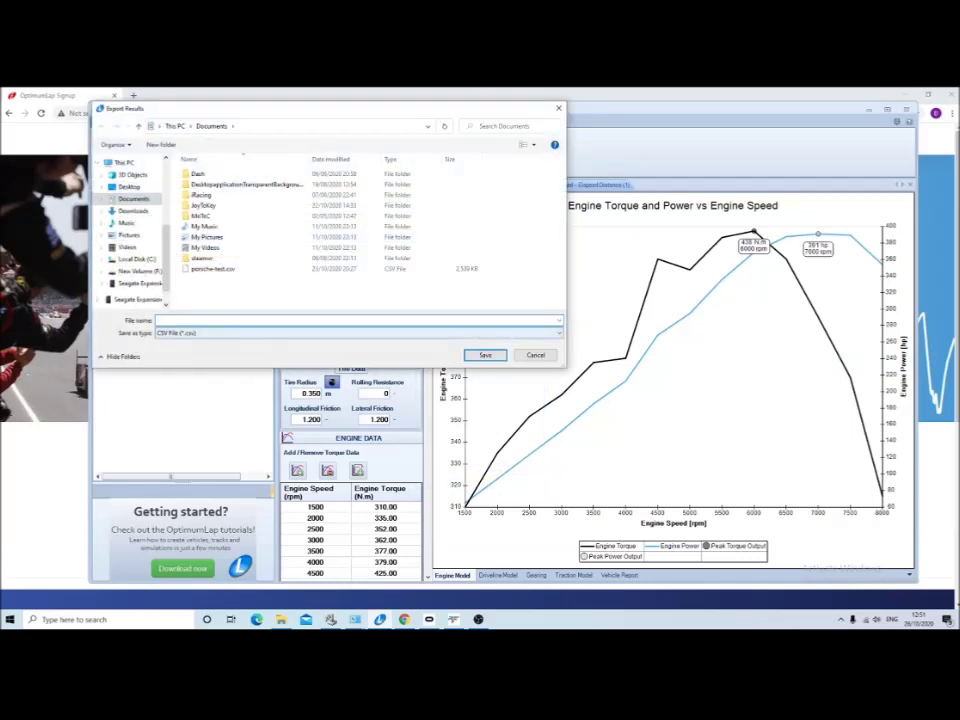
pyautogui.write('d')
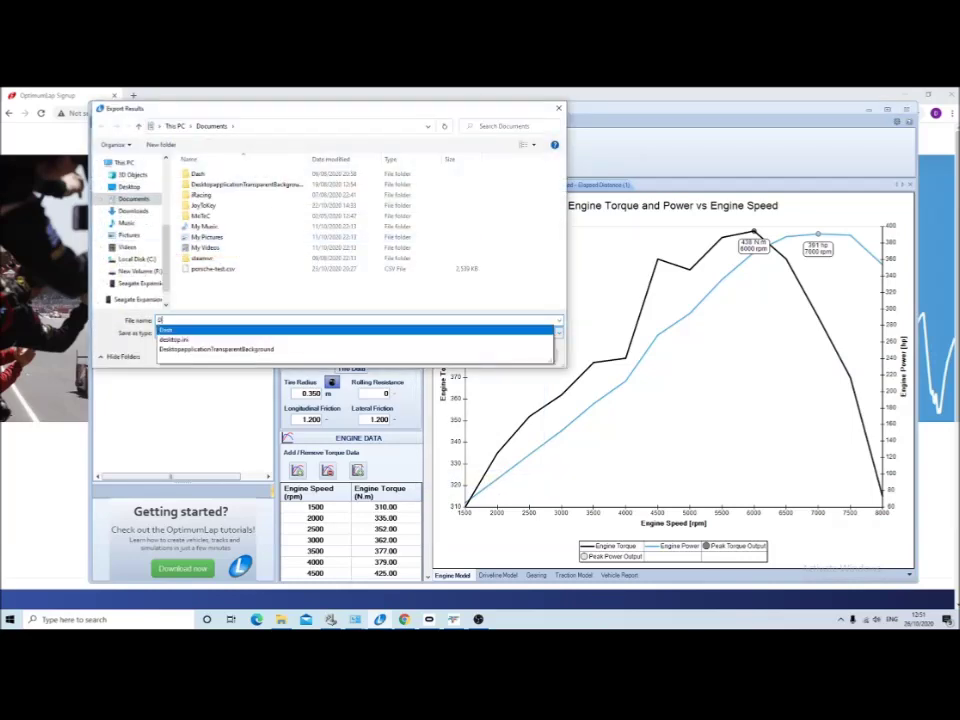
pyautogui.write('EMO')
pyautogui.press('Return')
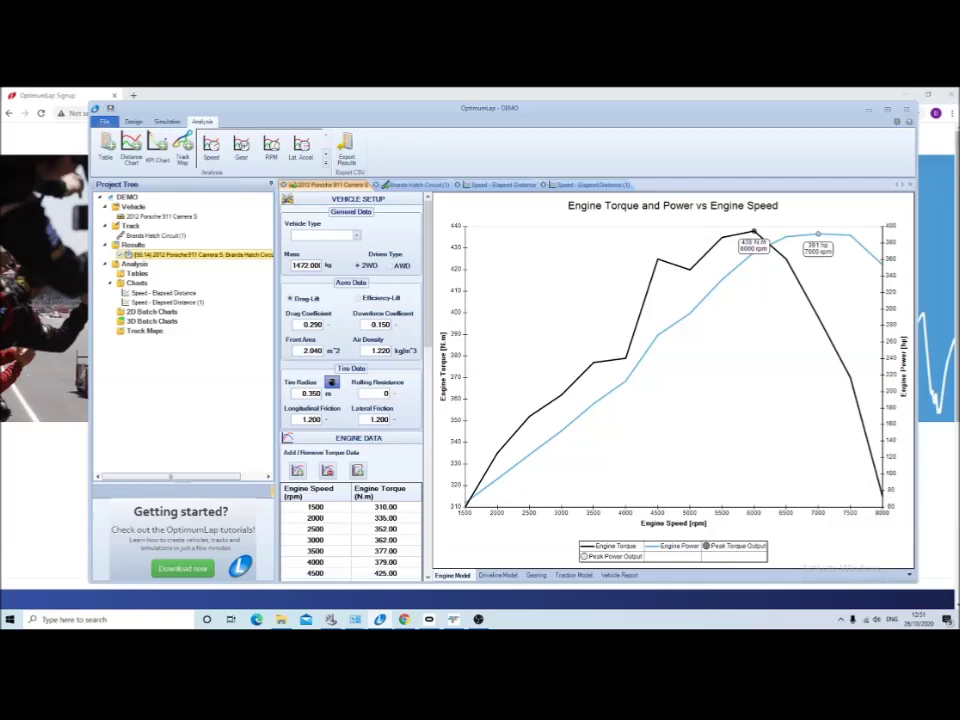
# Minimise the OptimumLap and browser windows to get back to the desktop.
pyautogui.moveTo(416, 108); pyautogui.dragTo(417, 88)
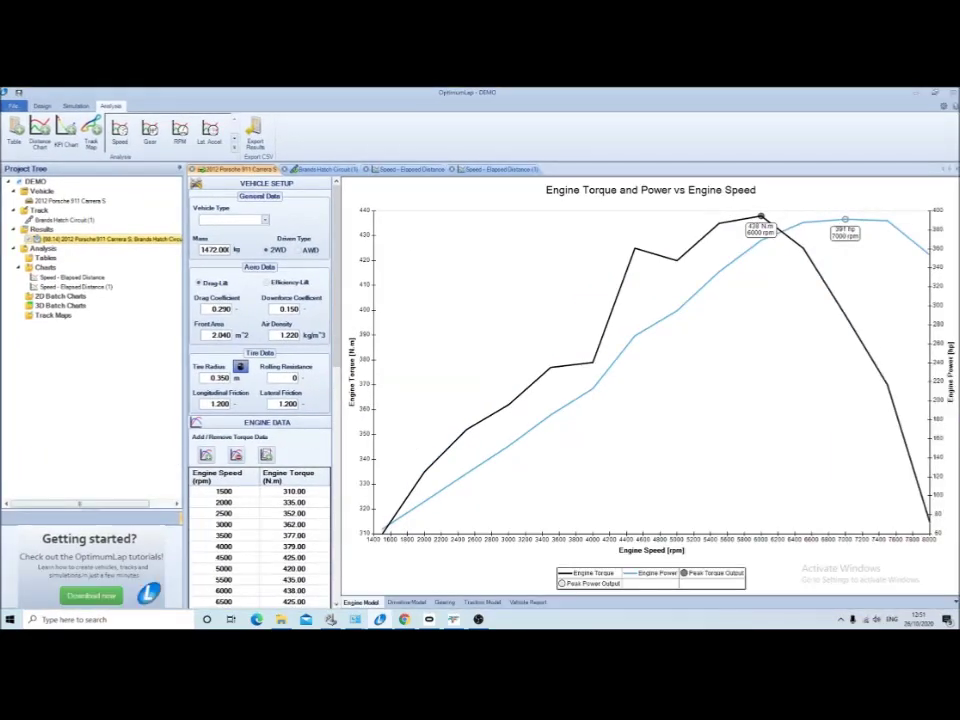
pyautogui.click(935, 92)
pyautogui.moveTo(428, 262)
pyautogui.mouseDown()
pyautogui.moveTo(428, 492)
pyautogui.moveTo(428, 258)
pyautogui.mouseUp()
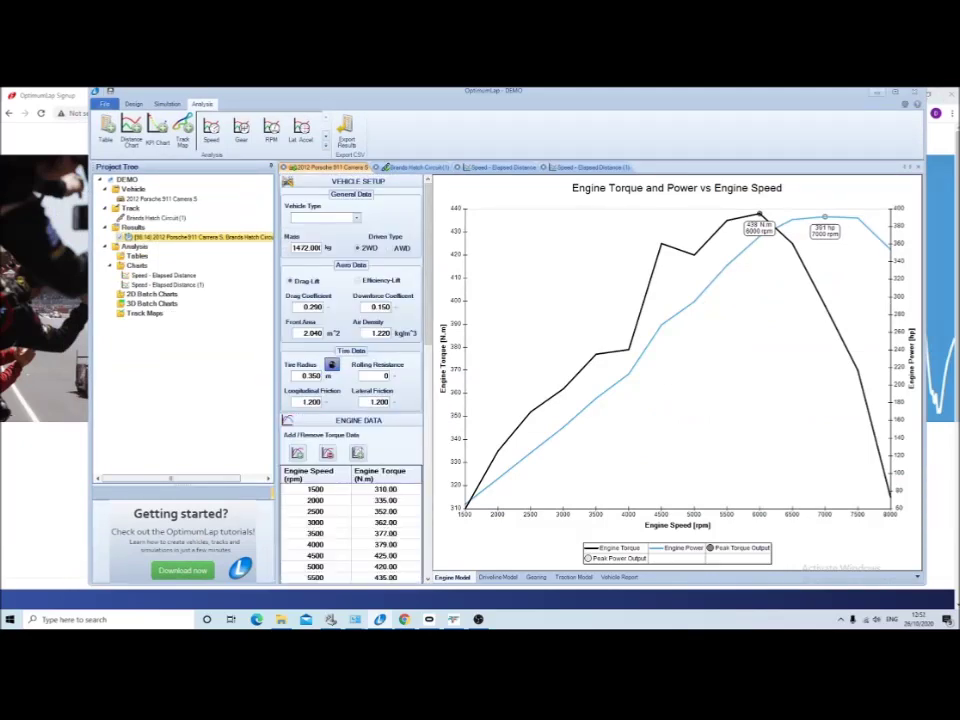
pyautogui.click(877, 93)
pyautogui.click(905, 94)
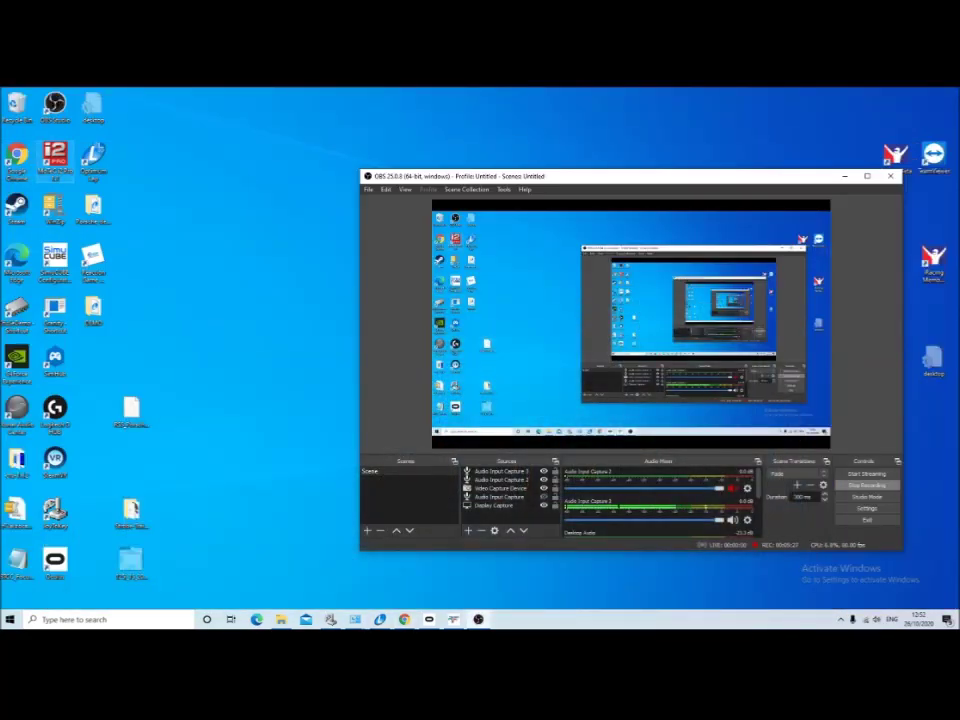
# Launch MoTeC i2 Pro from the desktop and open the recent Circuit 1 workspace.
pyautogui.doubleClick(55, 158)
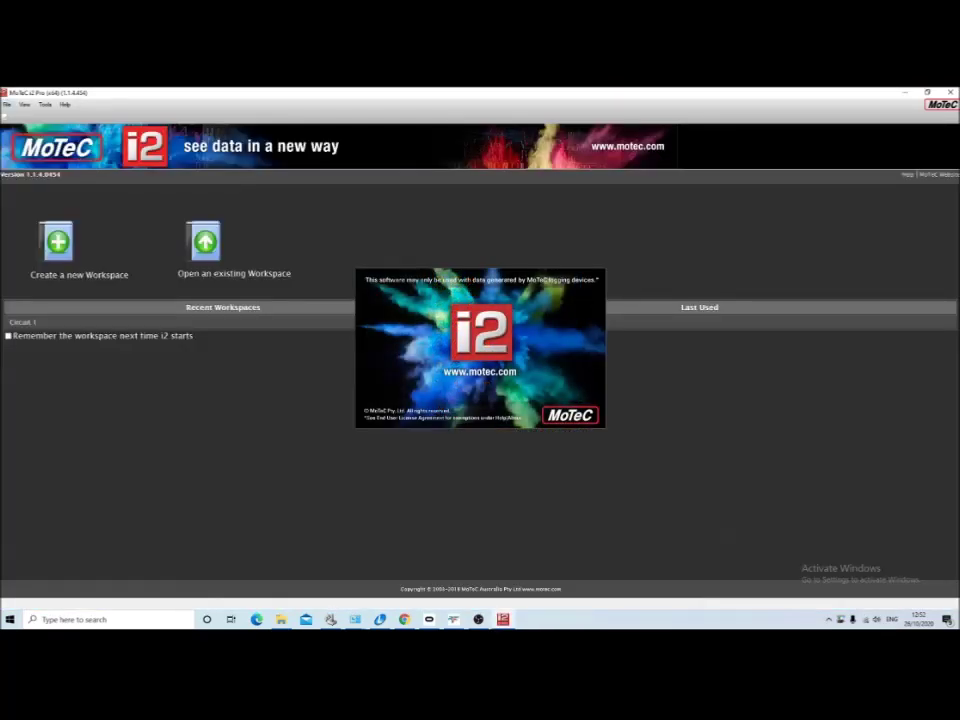
pyautogui.click(7, 104)
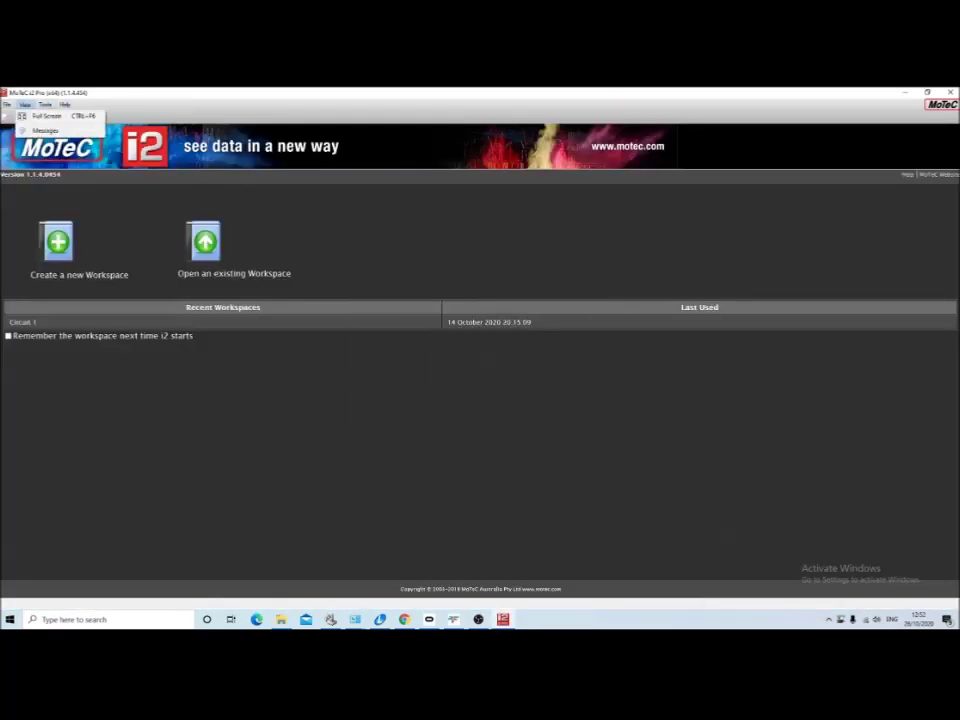
pyautogui.click(24, 104)
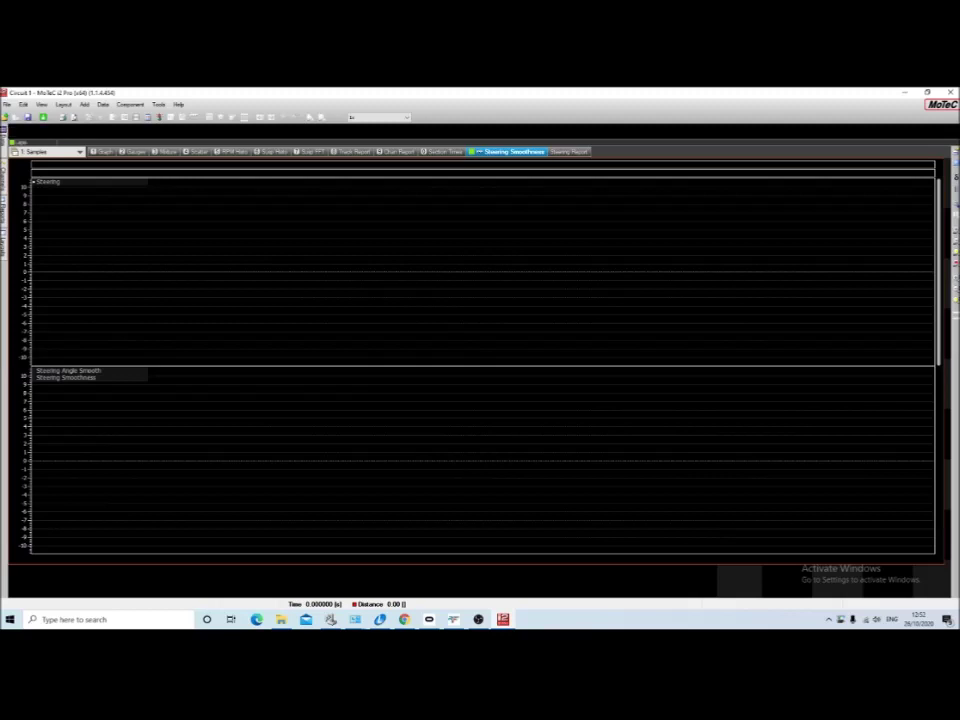
pyautogui.click(7, 104)
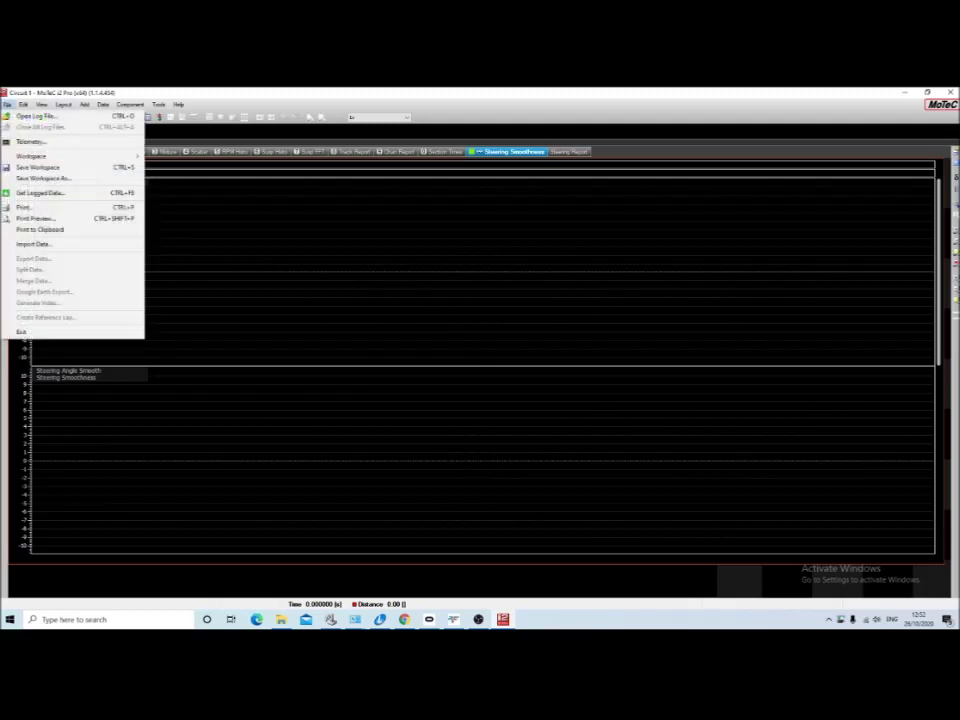
pyautogui.click(33, 244)
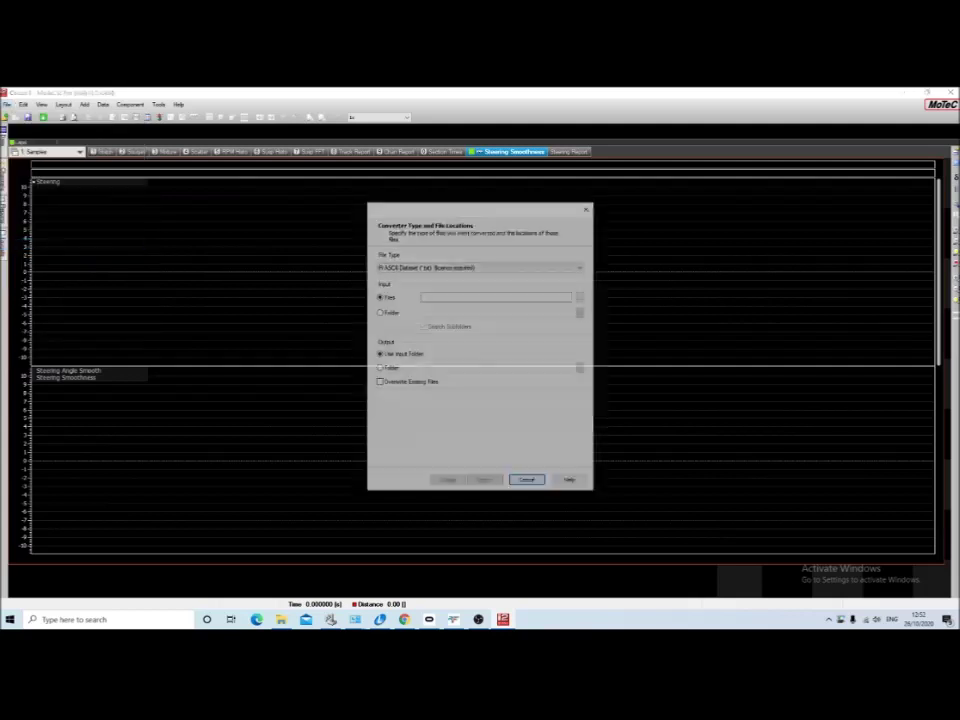
pyautogui.click(481, 267)
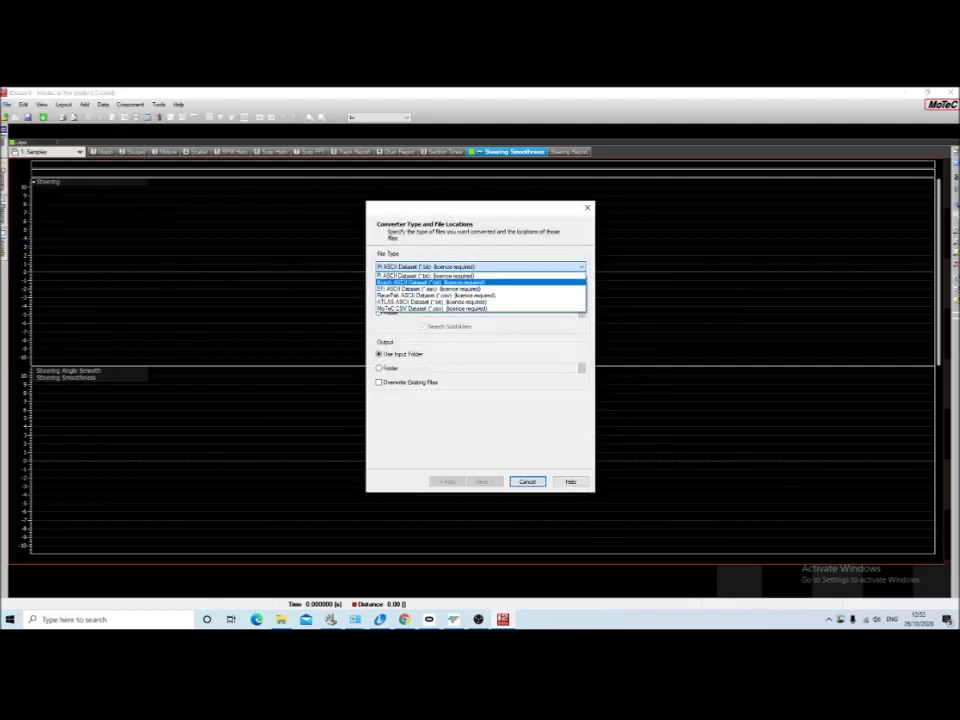
pyautogui.press('Return')
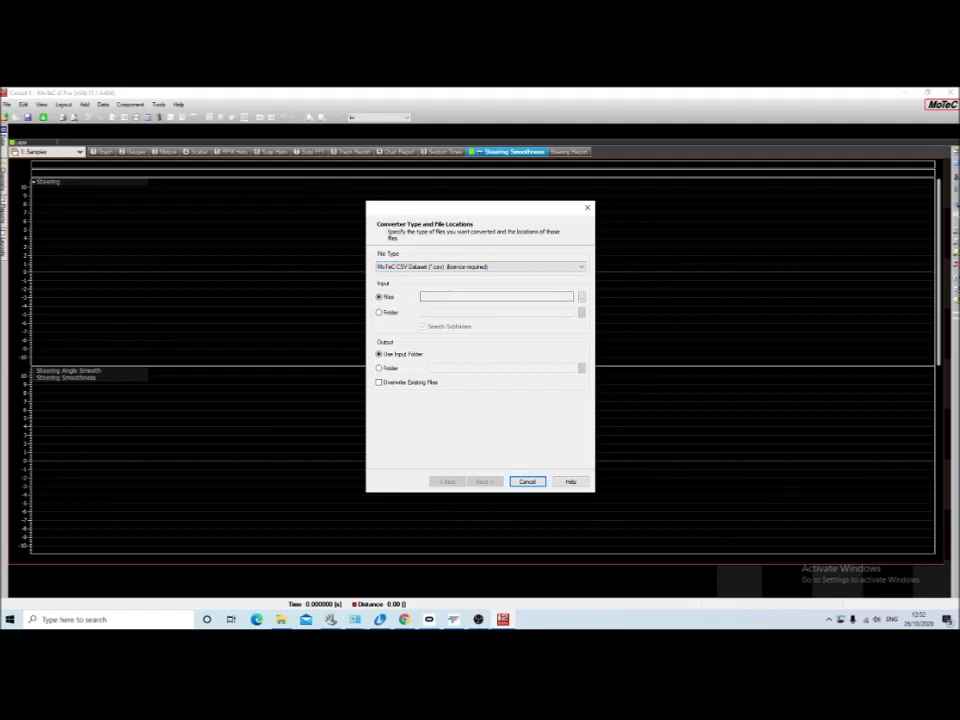
pyautogui.press('Escape')
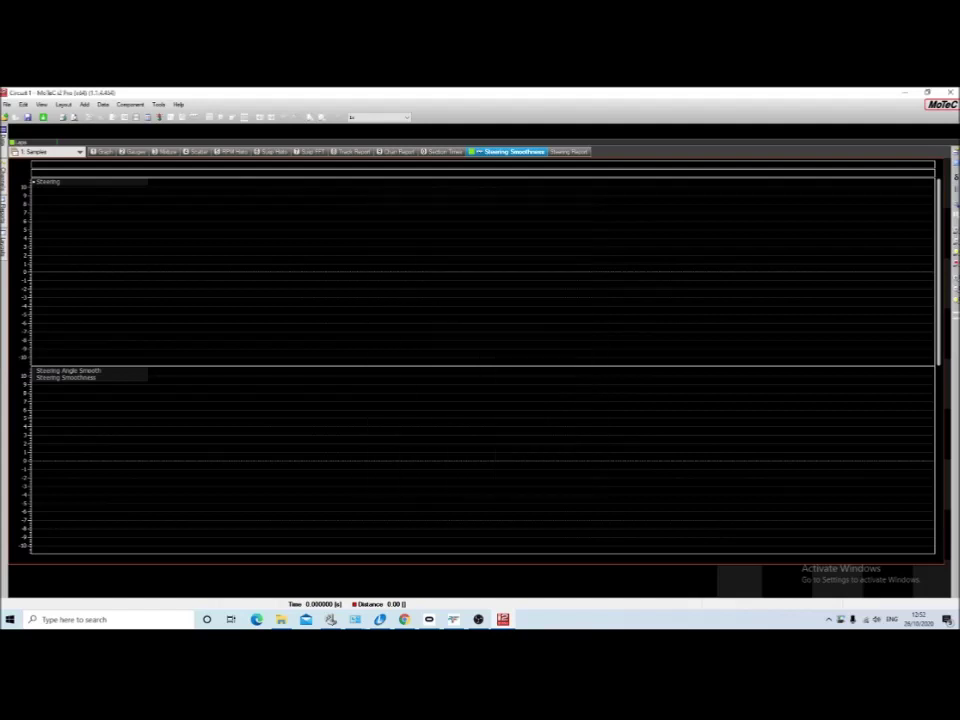
# Open the first Croft – Road Course log file from the rFactor 2 LOG folder.
pyautogui.click(7, 104)
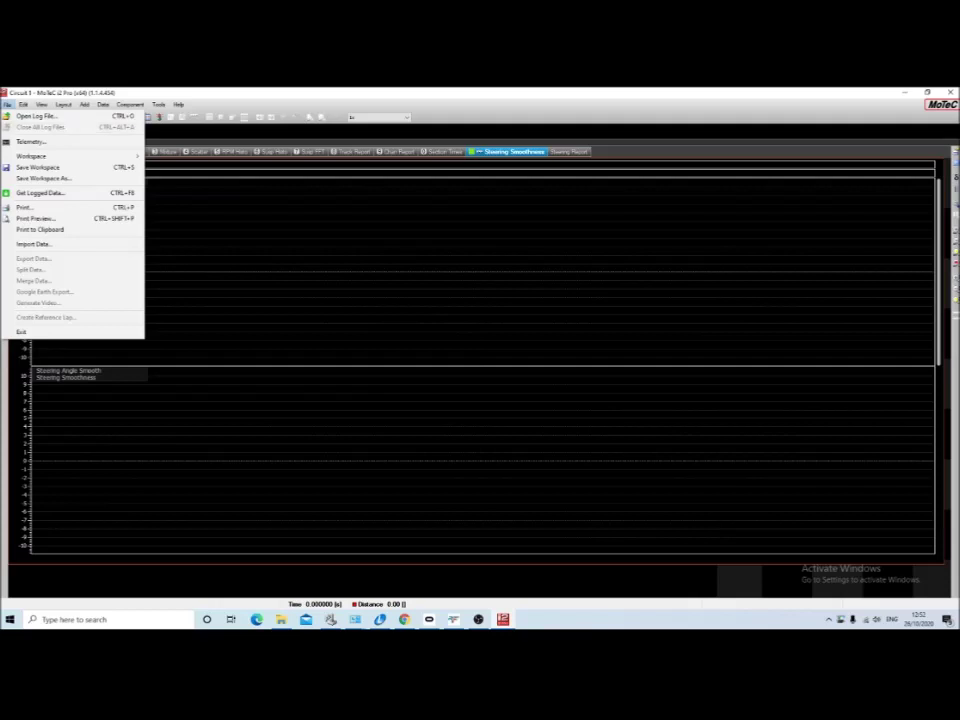
pyautogui.click(37, 116)
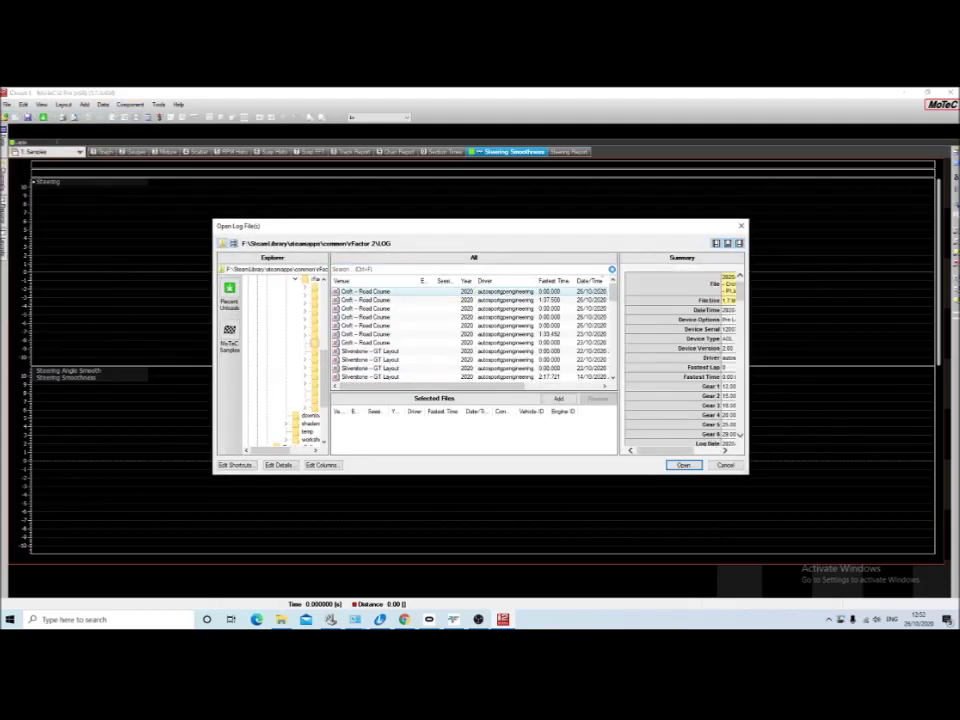
pyautogui.press('Return')
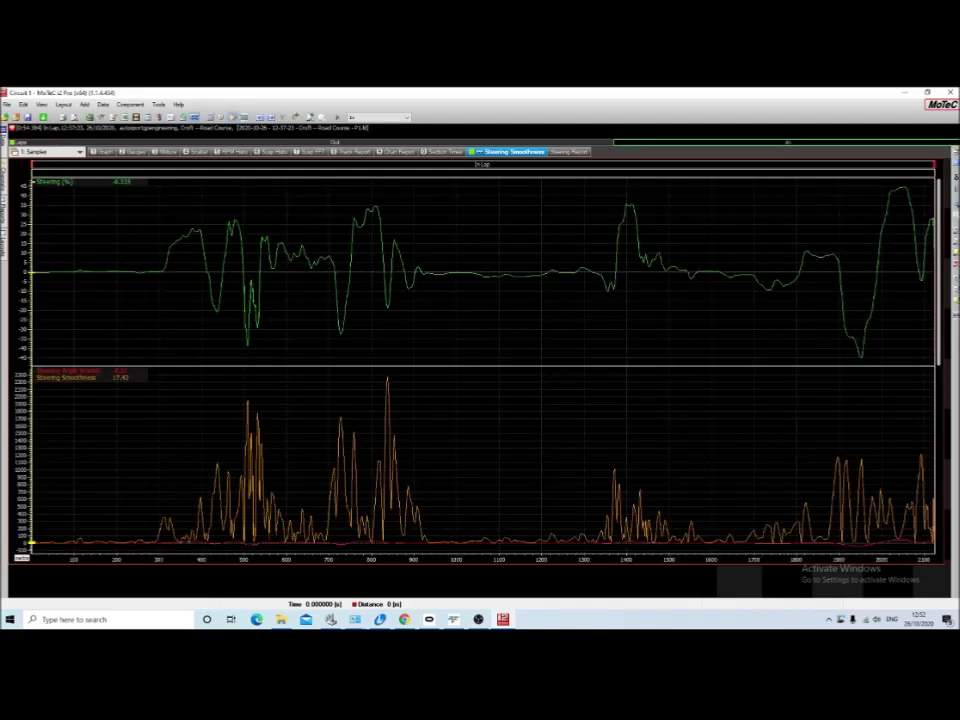
# Export the current In Lap range as a CSV file with time stamp and distance data to the rFactor 2 LOG folder.
pyautogui.click(7, 104)
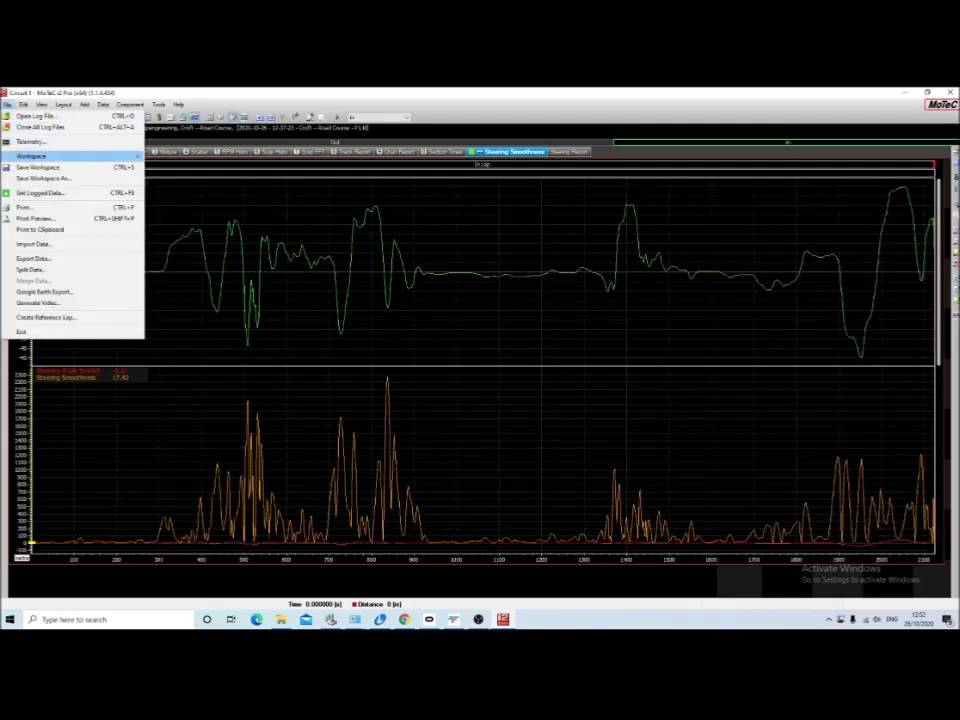
pyautogui.click(33, 258)
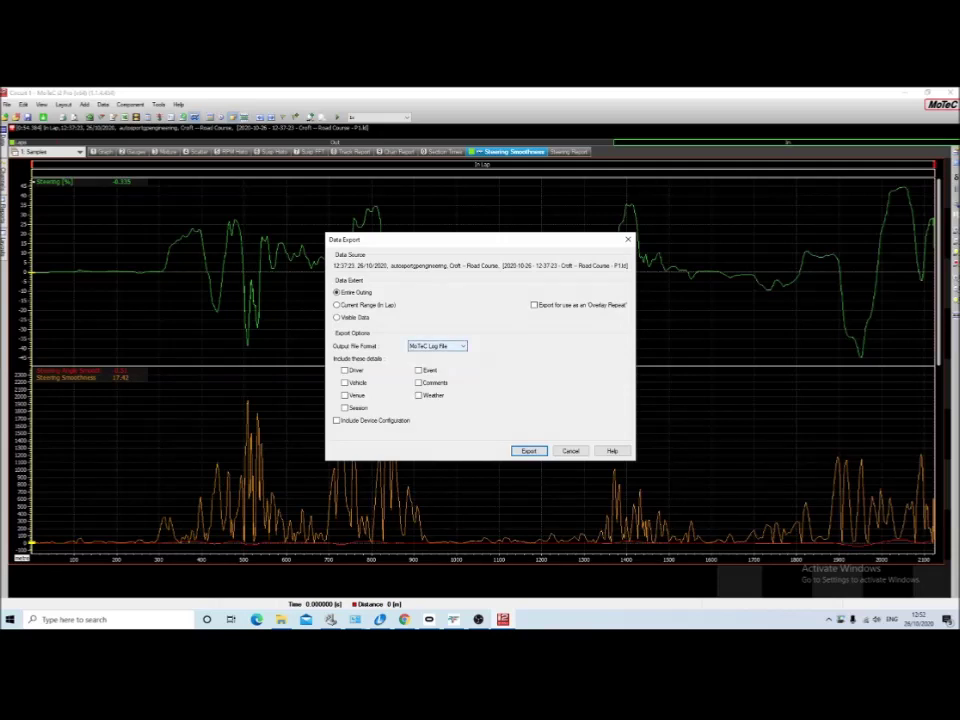
pyautogui.click(437, 346)
pyautogui.click(430, 357)
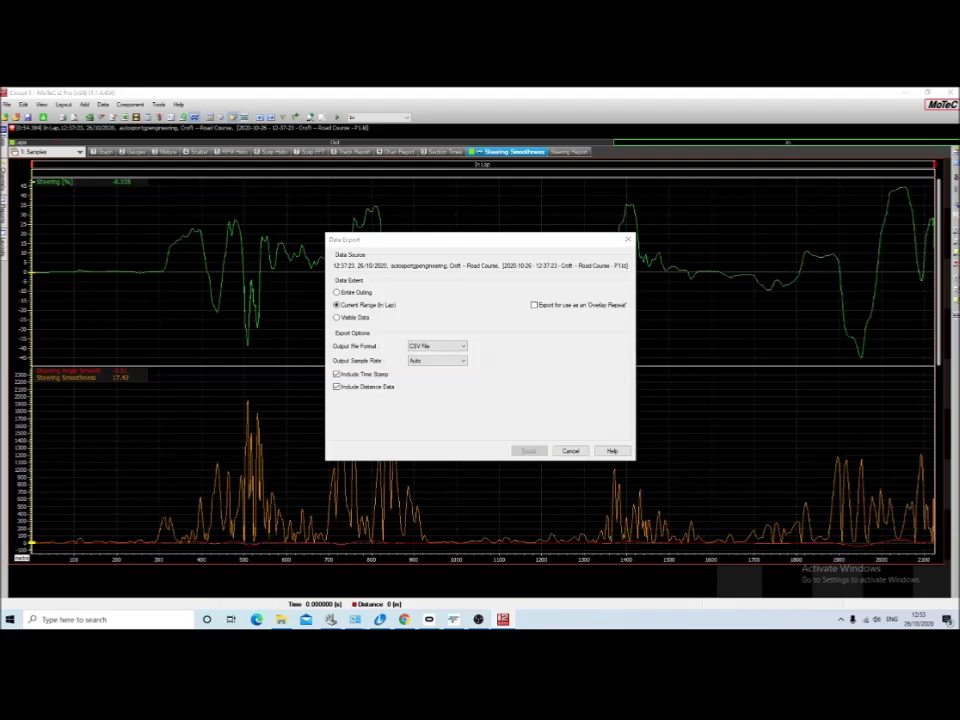
pyautogui.press('Return')
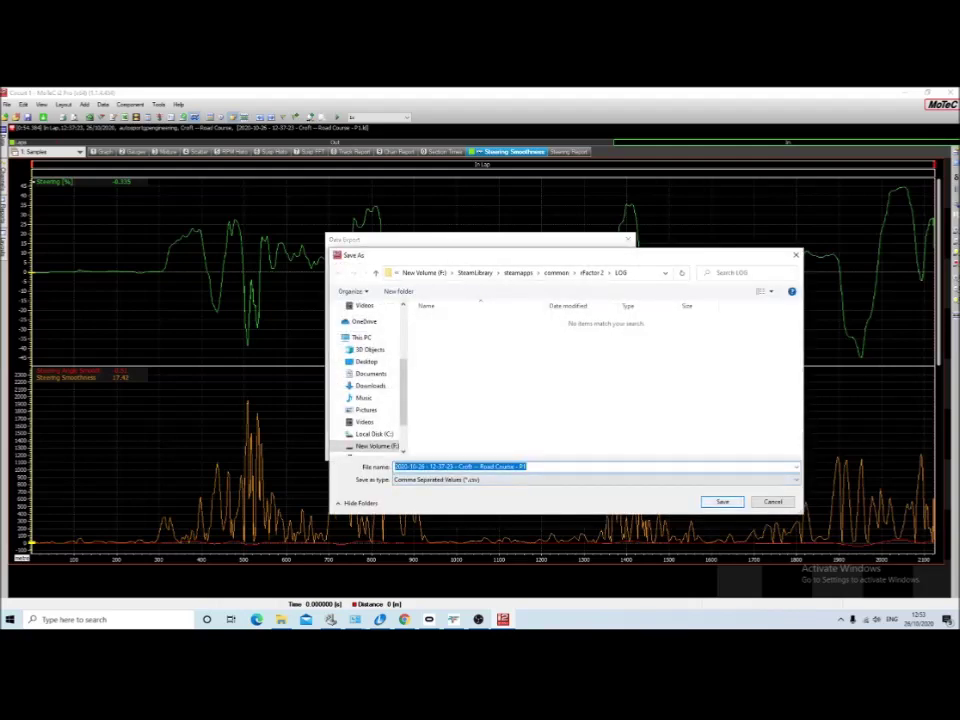
pyautogui.press('Return')
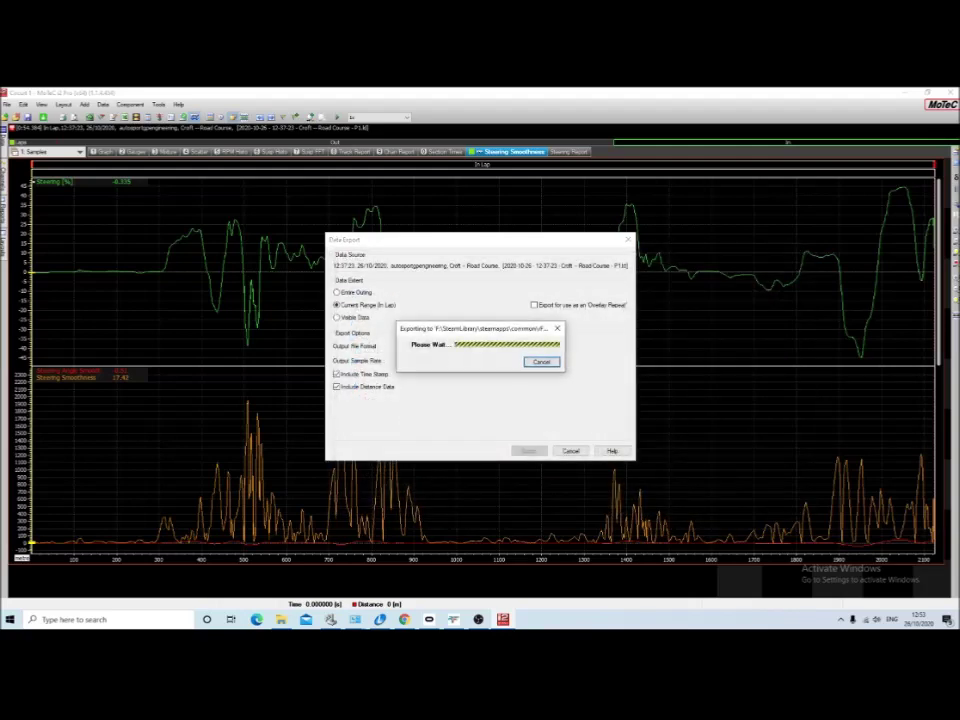
pyautogui.press('Return')
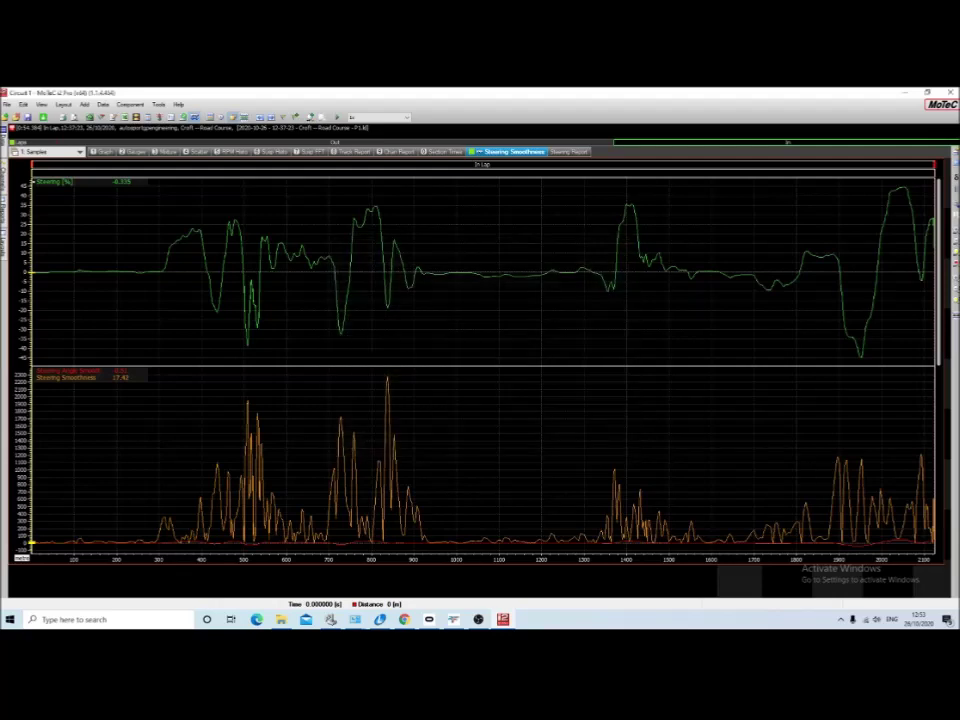
# Switch to File Explorer and open DEMO.csv from the Documents folder in Notepad, always using it for .csv files.
pyautogui.hotkey('alt', 'Tab')
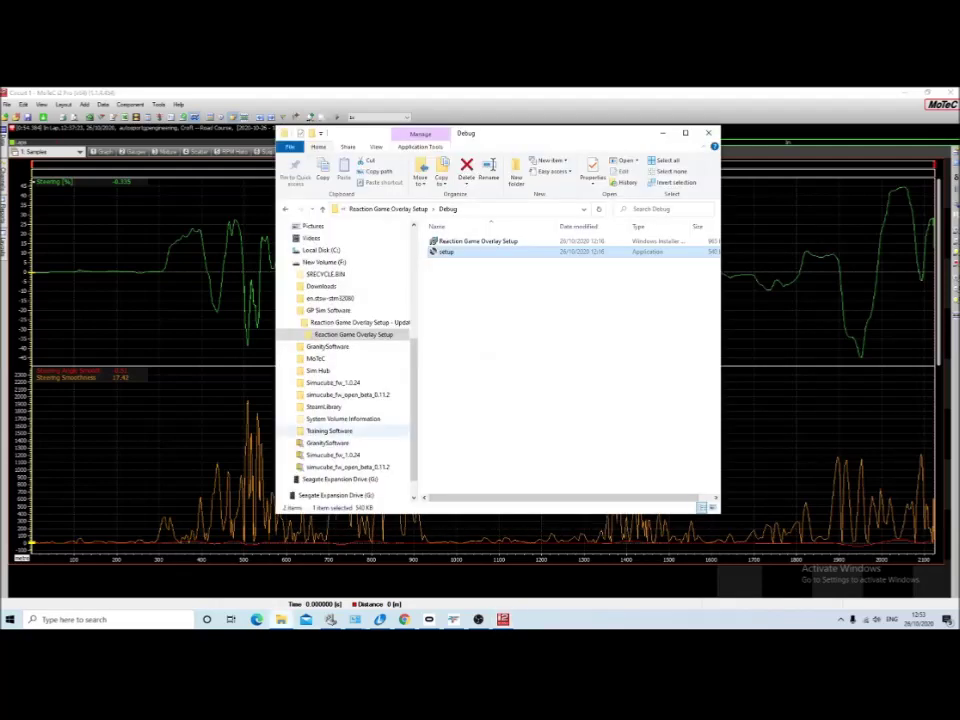
pyautogui.scroll(6, 345, 360)
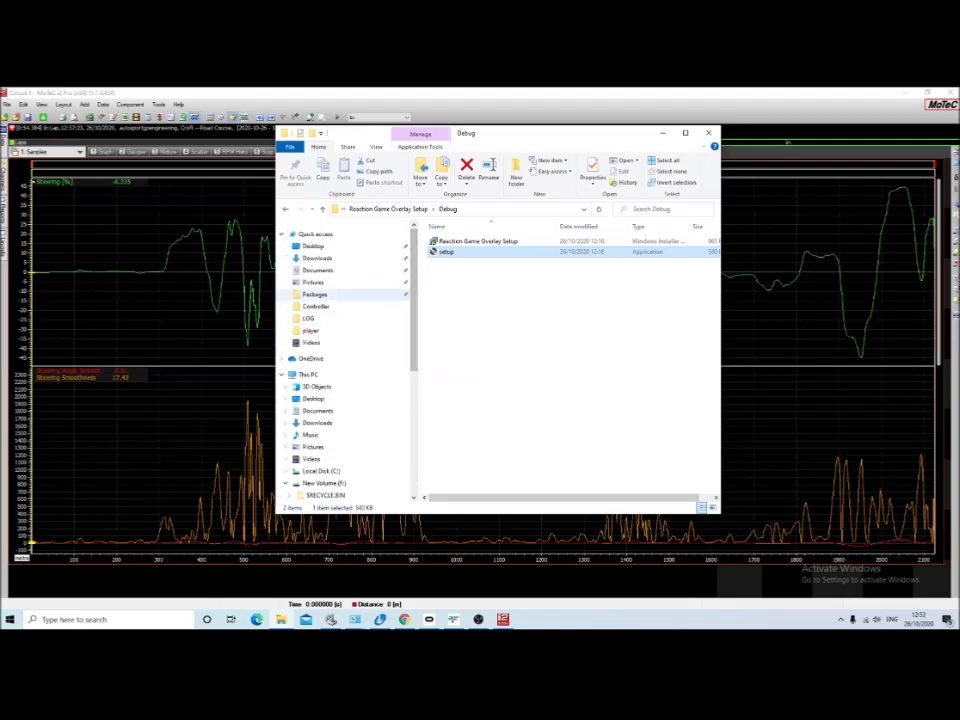
pyautogui.click(318, 270)
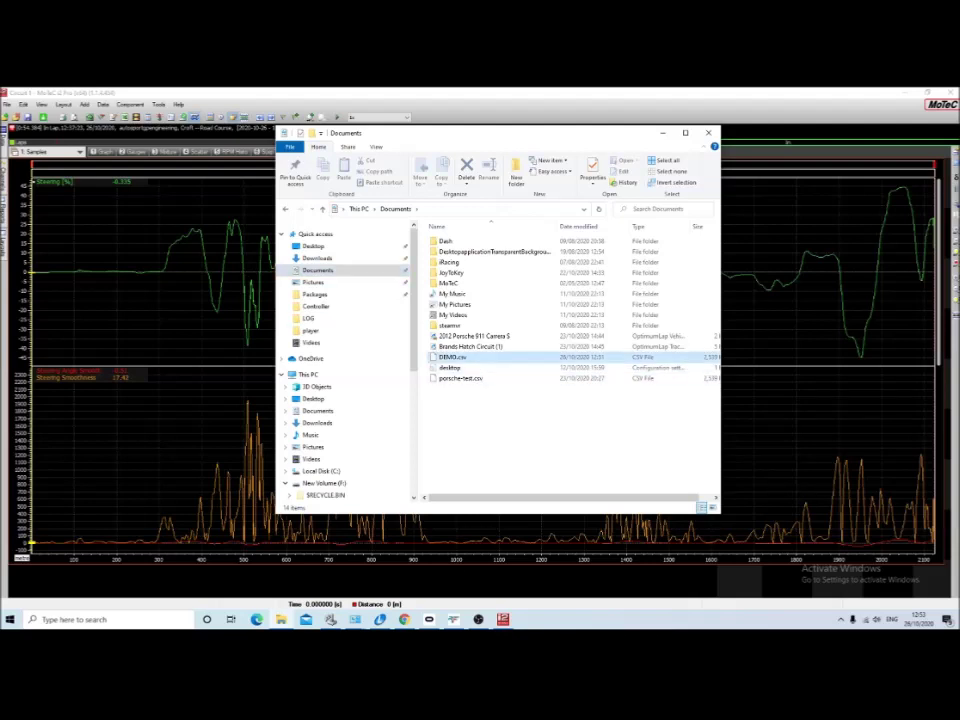
pyautogui.rightClick(478, 357)
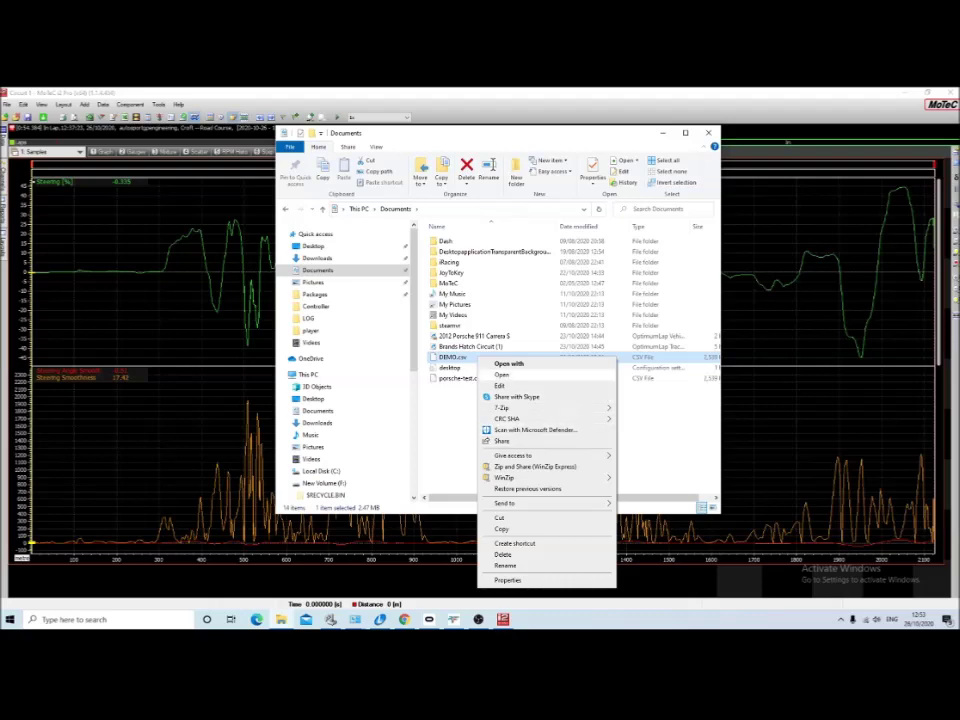
pyautogui.click(509, 363)
pyautogui.click(433, 259)
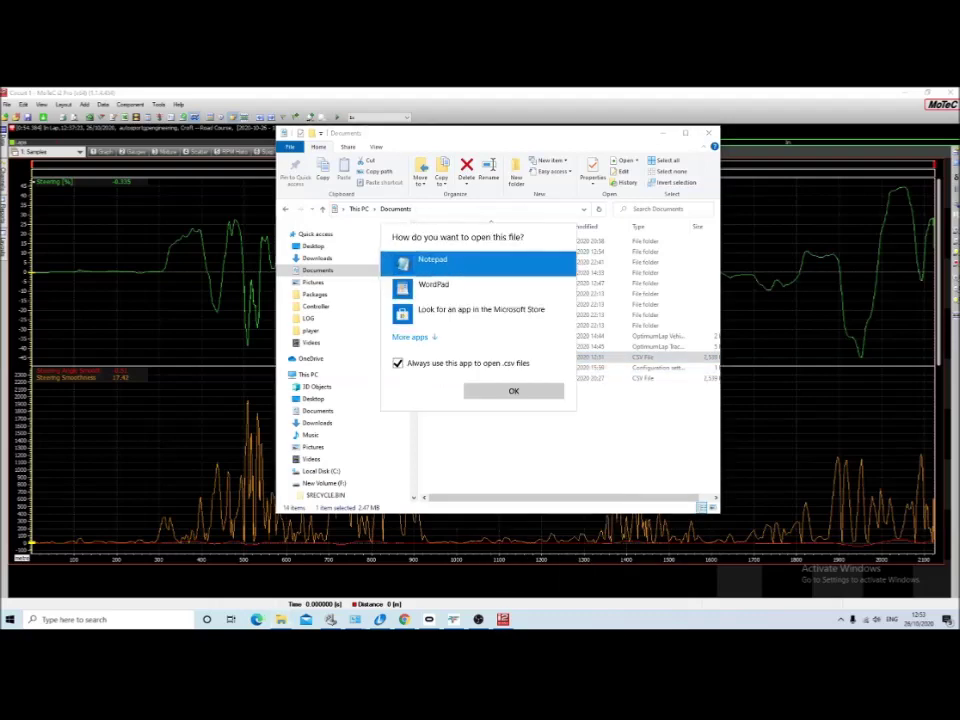
pyautogui.click(513, 390)
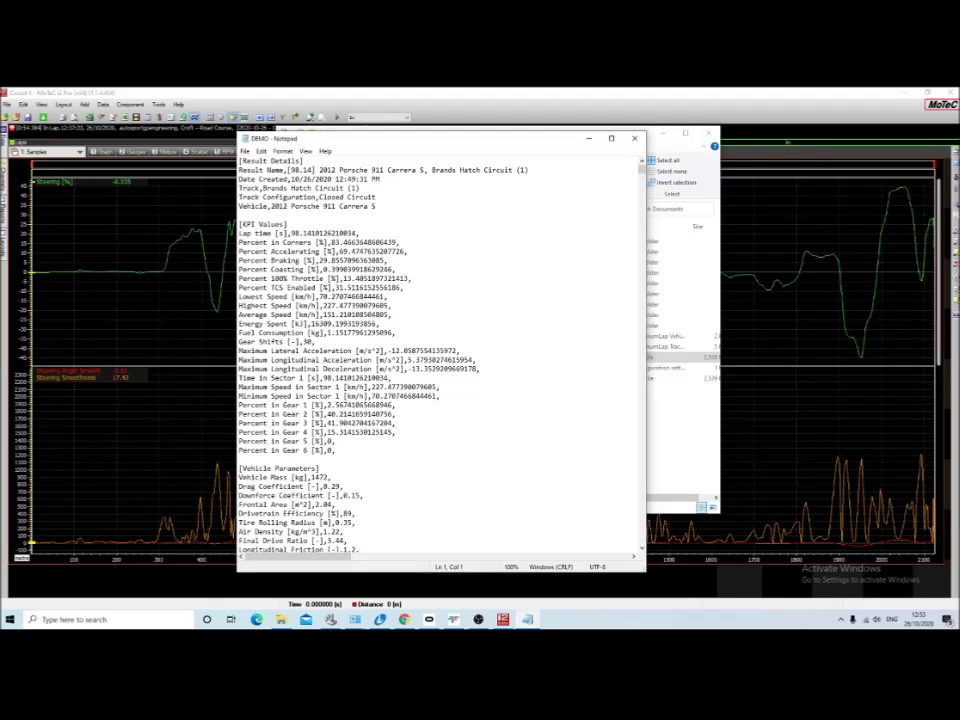
# Examine the DEMO file from the result details through the last row of simulation results, and close it.
pyautogui.scroll(-18, 440, 355)
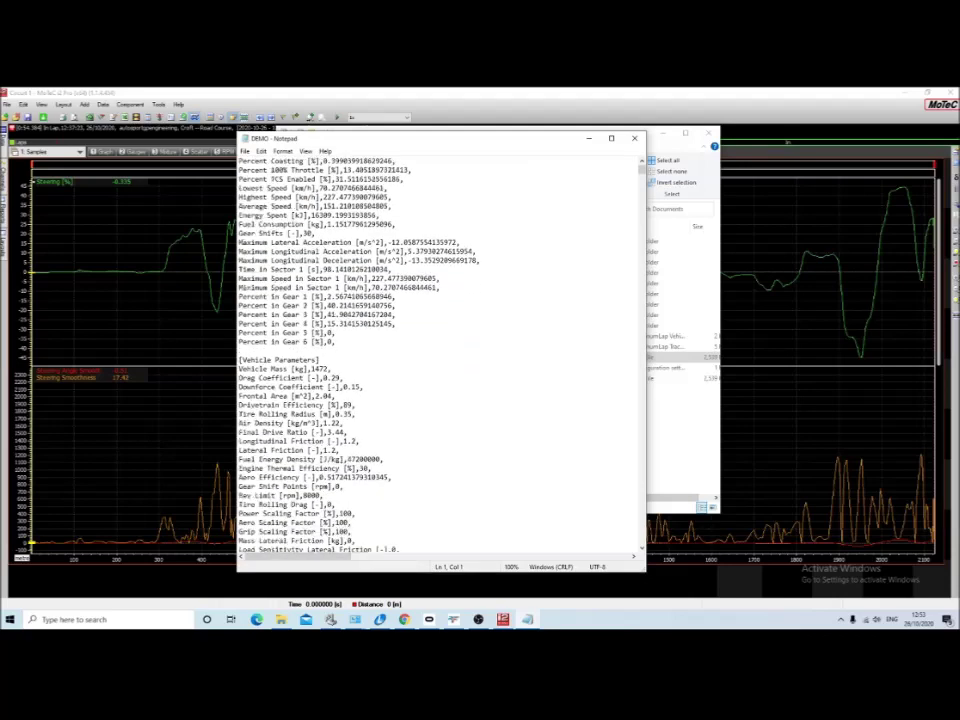
pyautogui.scroll(-5, 440, 355)
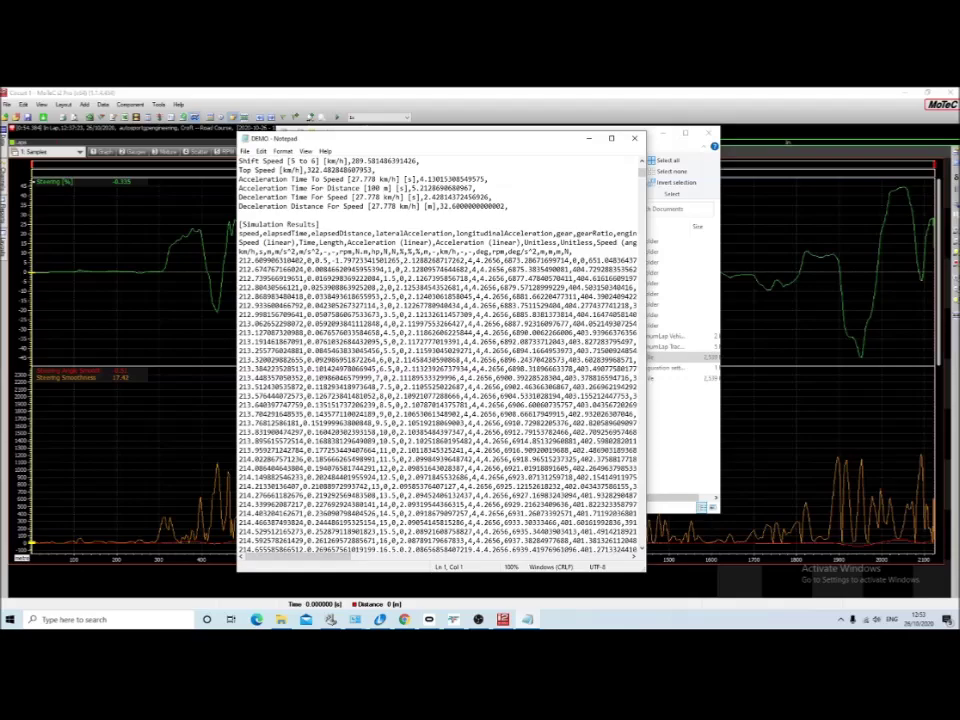
pyautogui.scroll(-20, 440, 355)
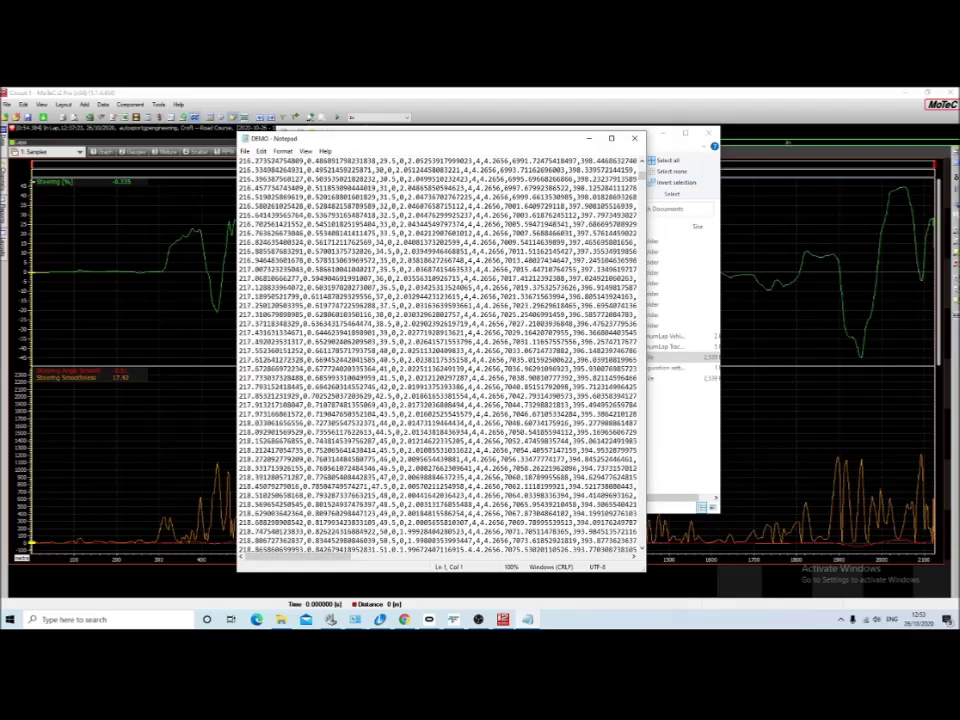
pyautogui.hotkey('ctrl', 'End')
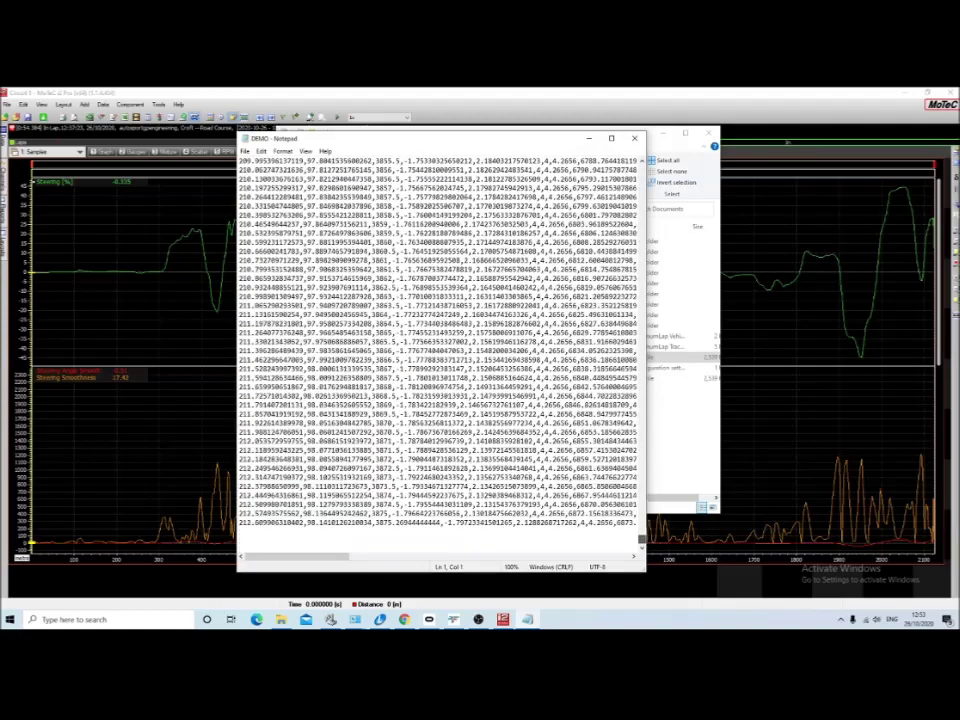
pyautogui.hotkey('ctrl', 'Home')
pyautogui.hotkey('alt', 'F4')
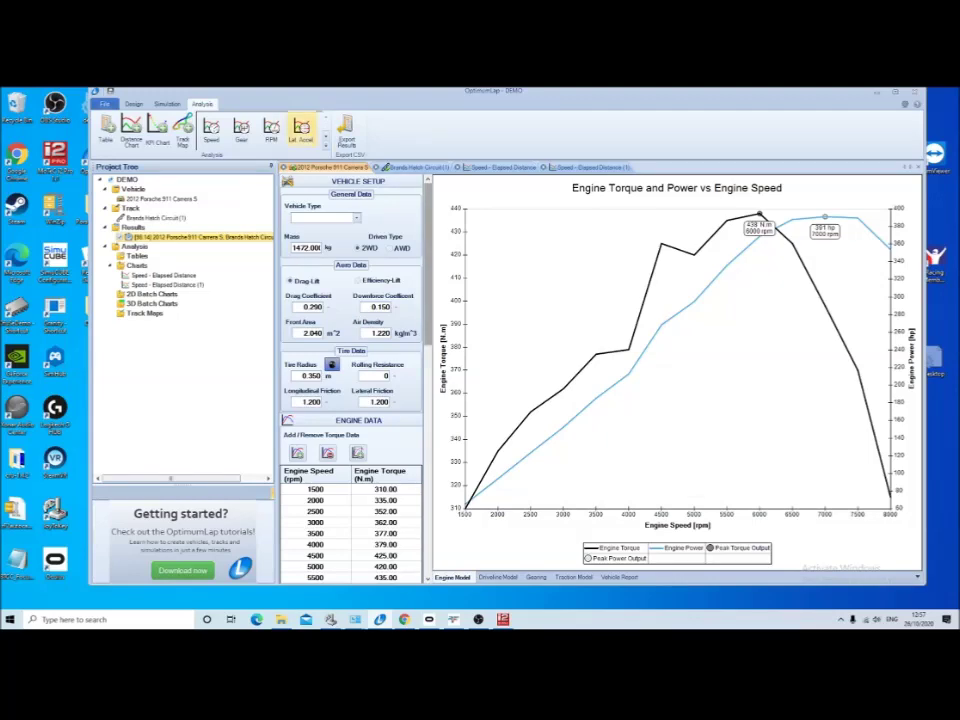
# Move and enlarge the OptimumLap window to nearly fill the screen, and look through the vehicle setup.
pyautogui.moveTo(282, 97); pyautogui.dragTo(207, 104)
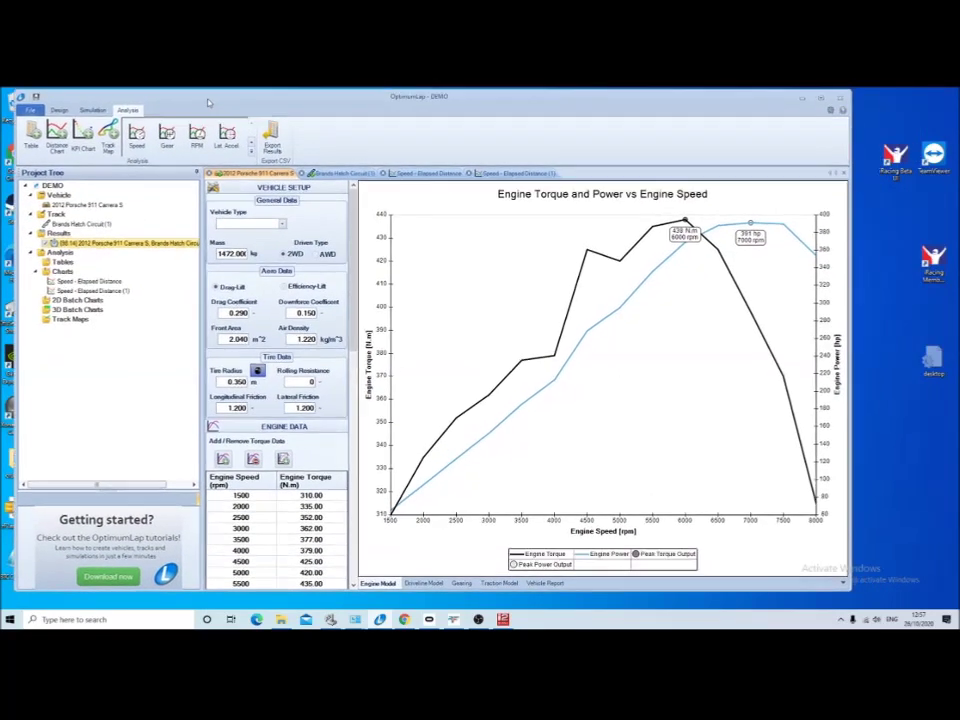
pyautogui.moveTo(848, 593); pyautogui.dragTo(957, 605)
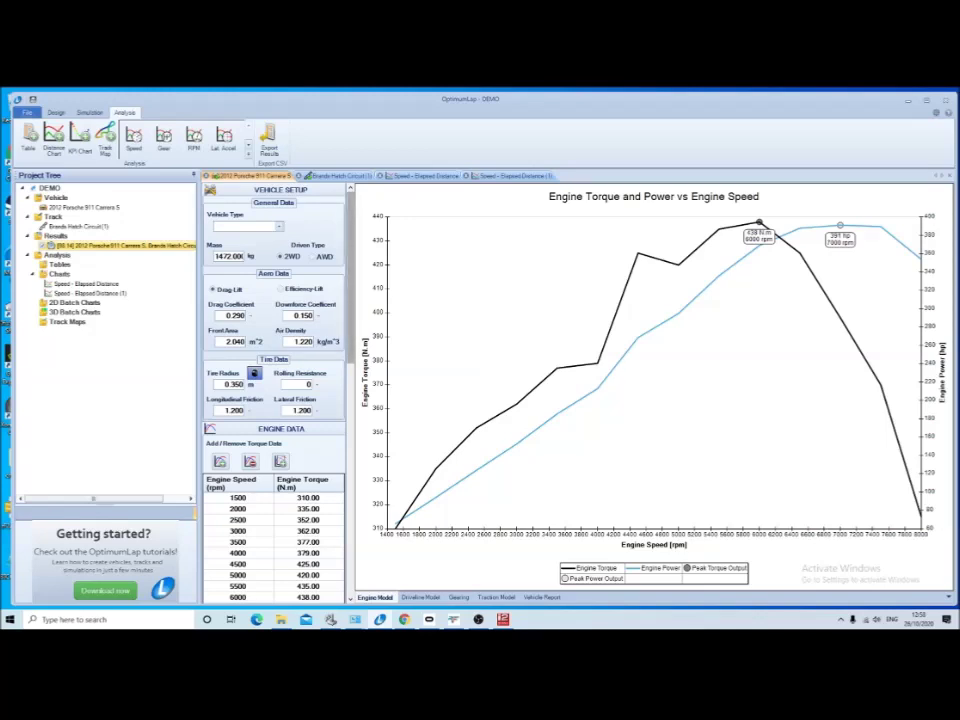
pyautogui.scroll(-10, 248, 574)
pyautogui.scroll(10, 278, 394)
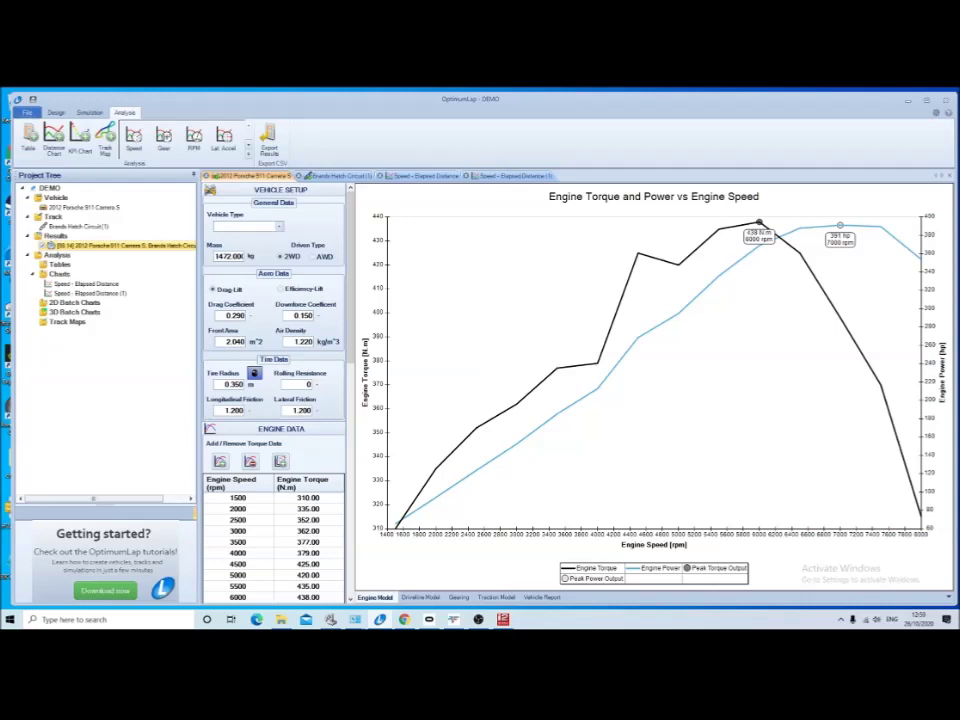
# Create a lateral acceleration track map for Brands Hatch and a chart of lateral acceleration against elapsed distance.
pyautogui.click(249, 145)
pyautogui.click(249, 128)
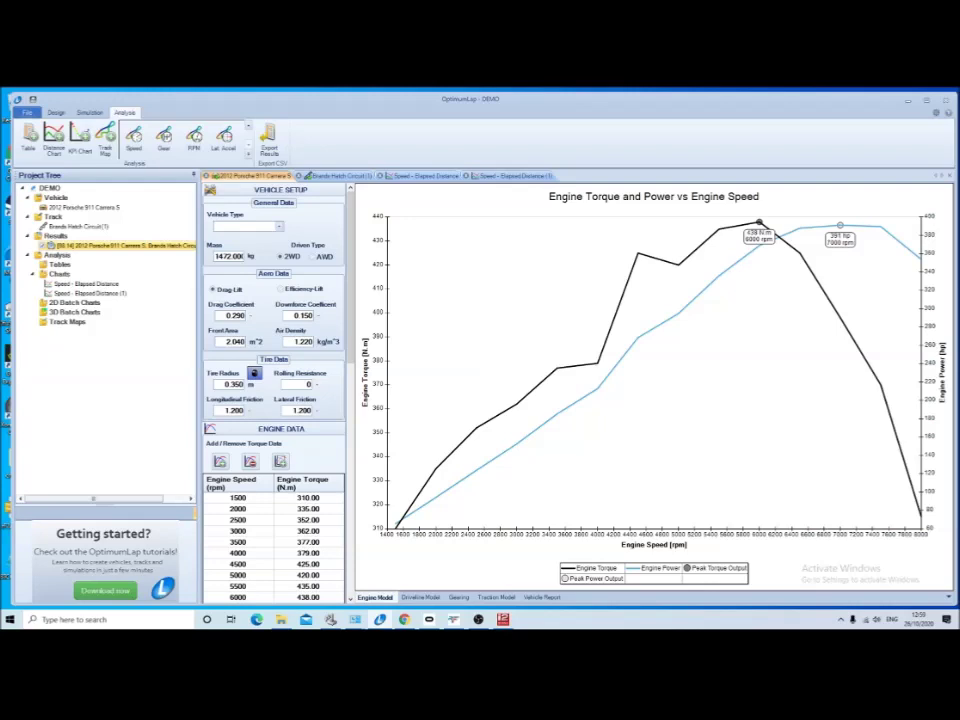
pyautogui.click(224, 137)
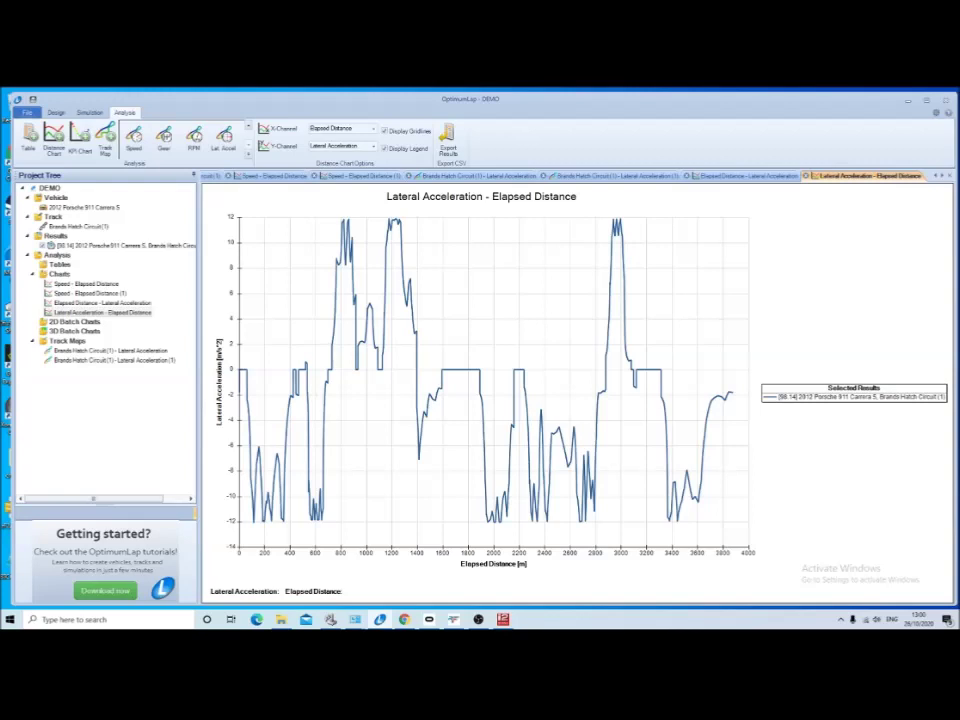
# Open the 2012 Porsche 911 Carrera S setup and its lateral friction value.
pyautogui.doubleClick(83, 207)
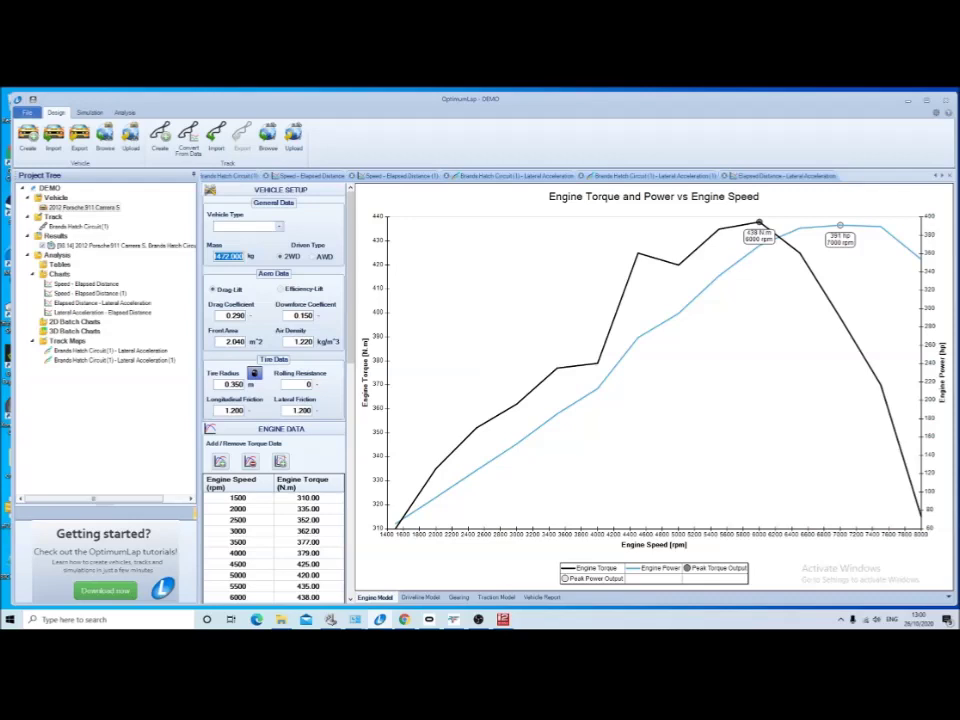
pyautogui.click(301, 410)
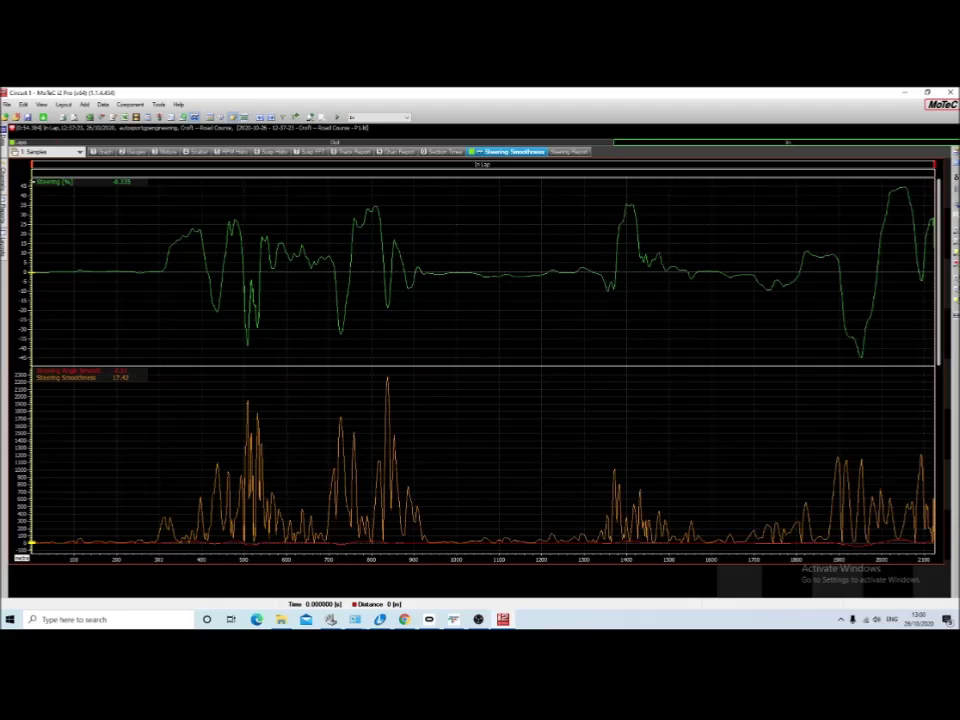
# Switch to MoTeC i2 Pro, look through the channel list and place the graph cursor at about 614 m.
pyautogui.moveTo(3, 178)
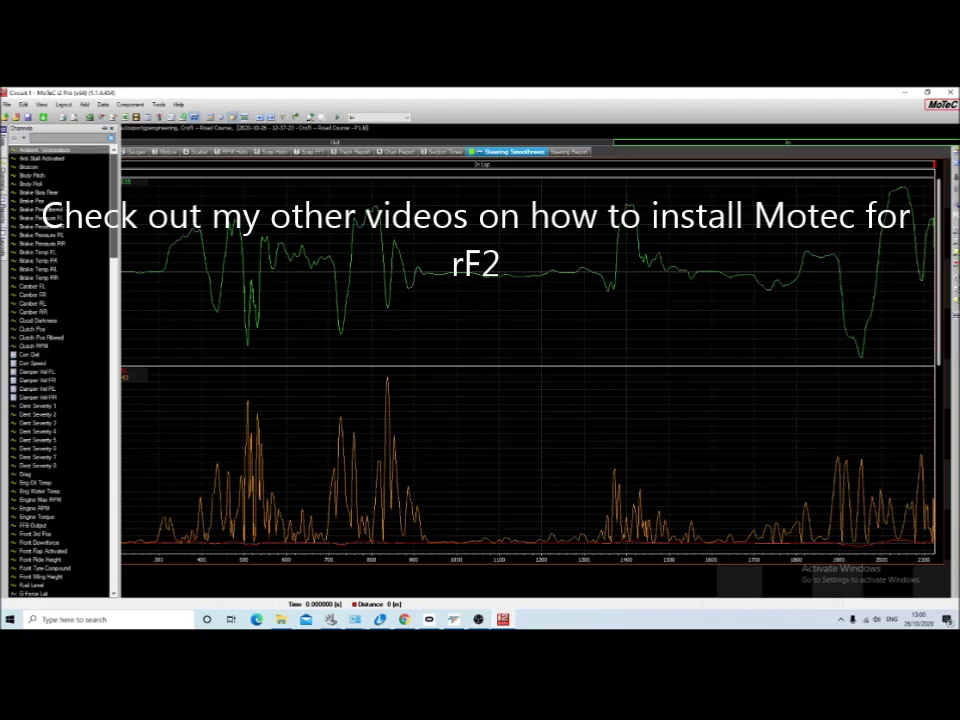
pyautogui.scroll(-5, 60, 370)
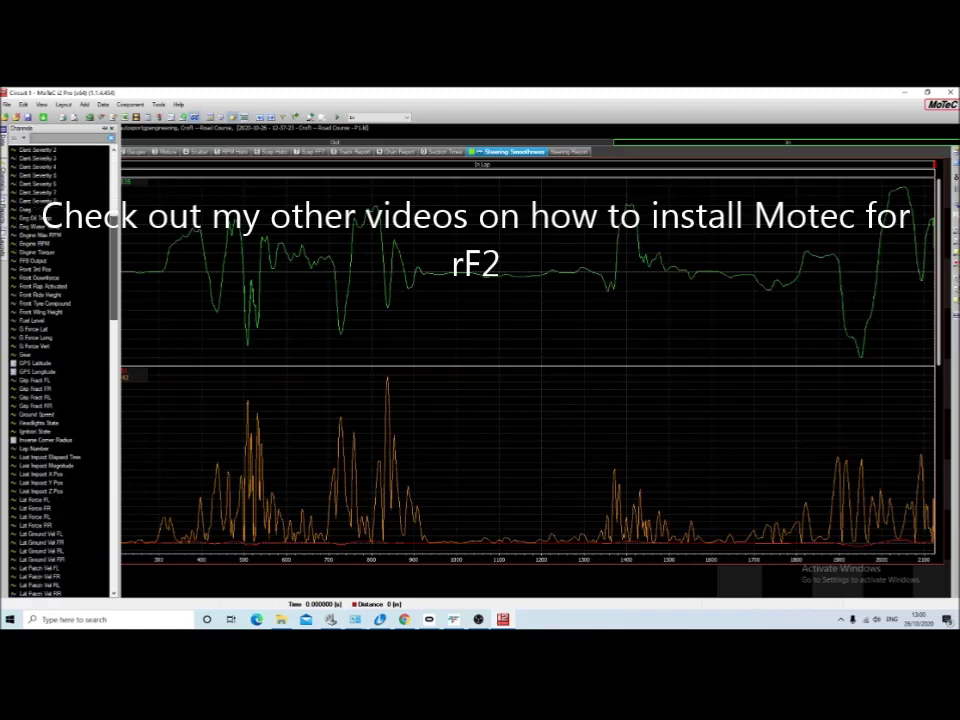
pyautogui.click(292, 258)
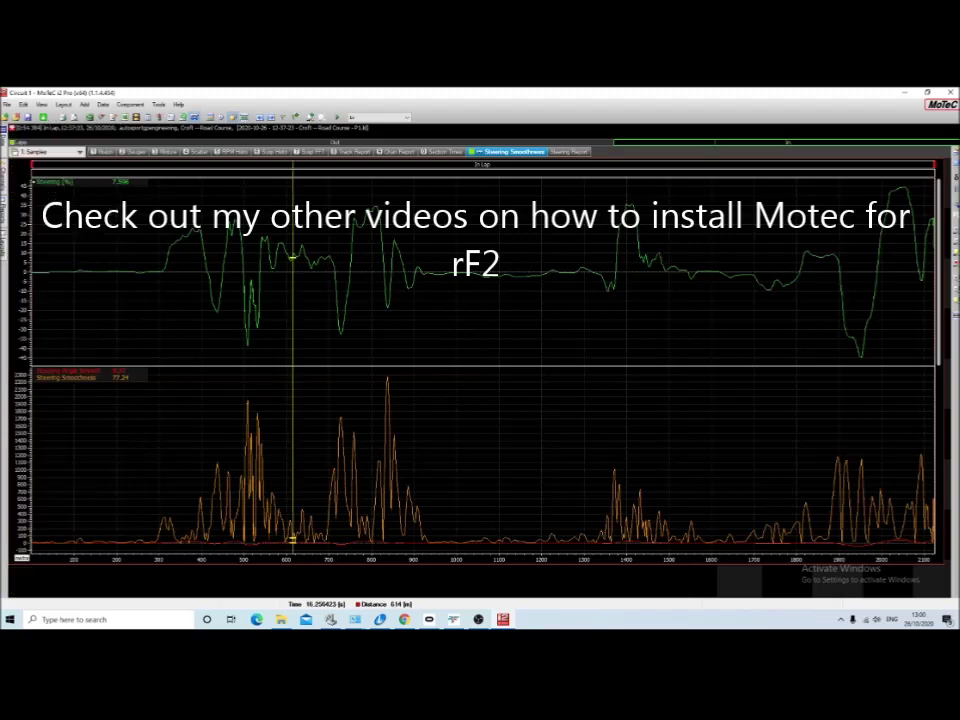
# Move the graph cursor to about 380 m, close MoTeC i2 Pro and relaunch it without opening a log file.
pyautogui.moveTo(292, 258); pyautogui.dragTo(193, 258)
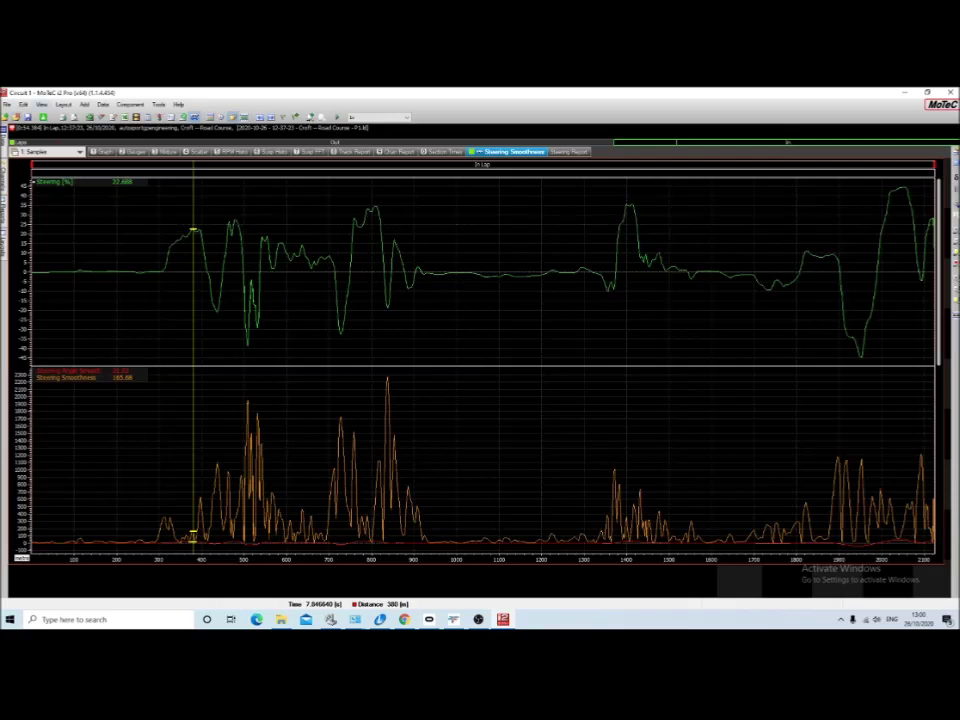
pyautogui.click(950, 92)
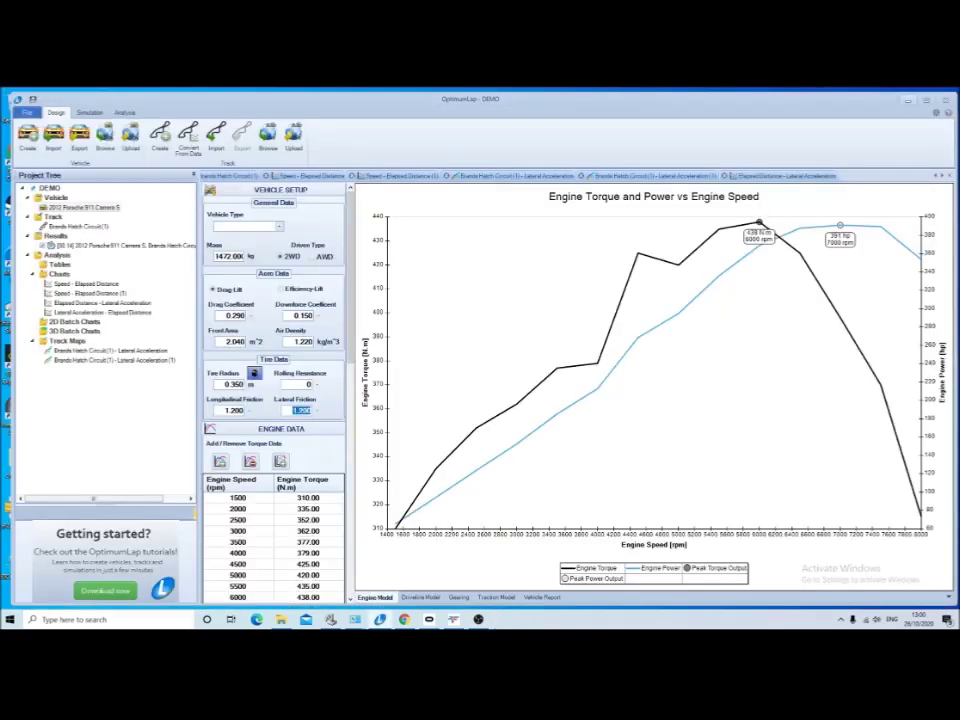
pyautogui.press('super+d')
pyautogui.doubleClick(55, 158)
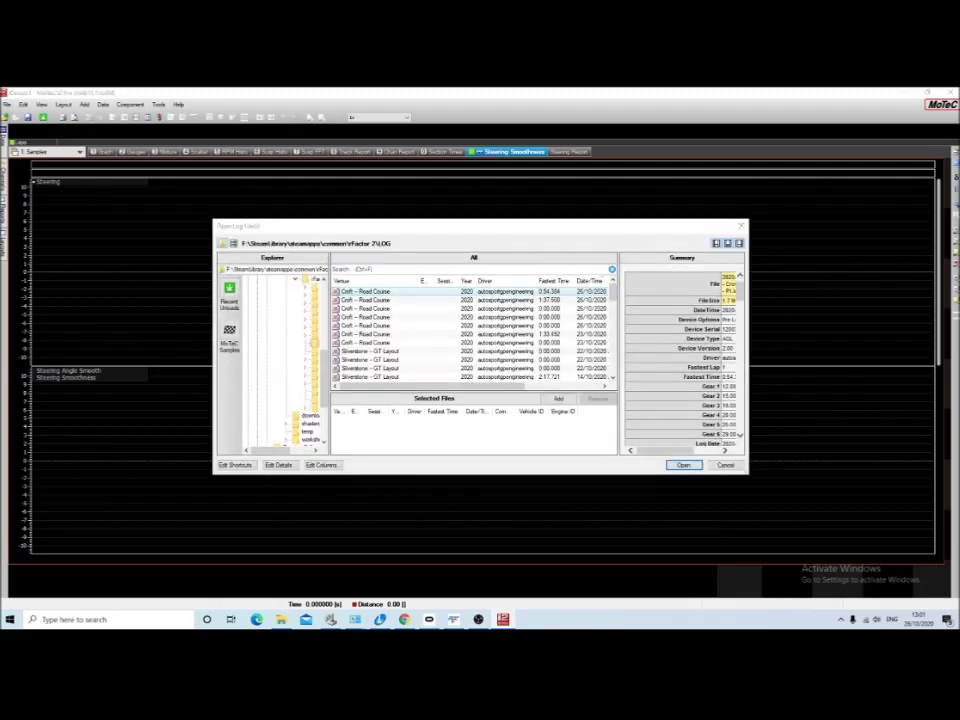
pyautogui.press('Escape')
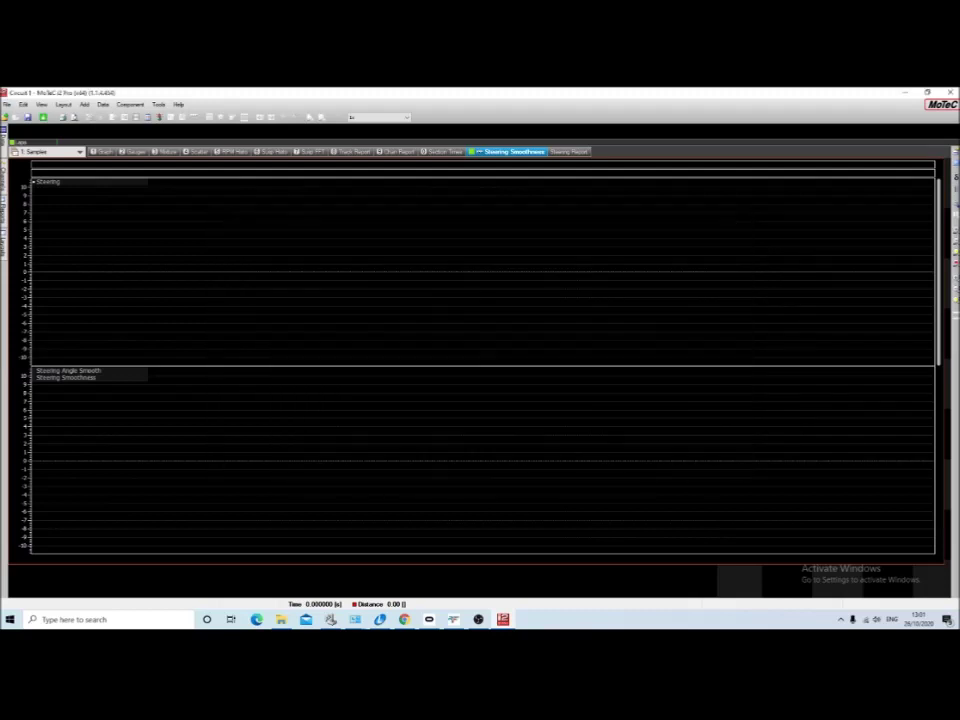
# Bring up the dialog for opening log files and widen its folder tree to make the folder names readable.
pyautogui.click(7, 104)
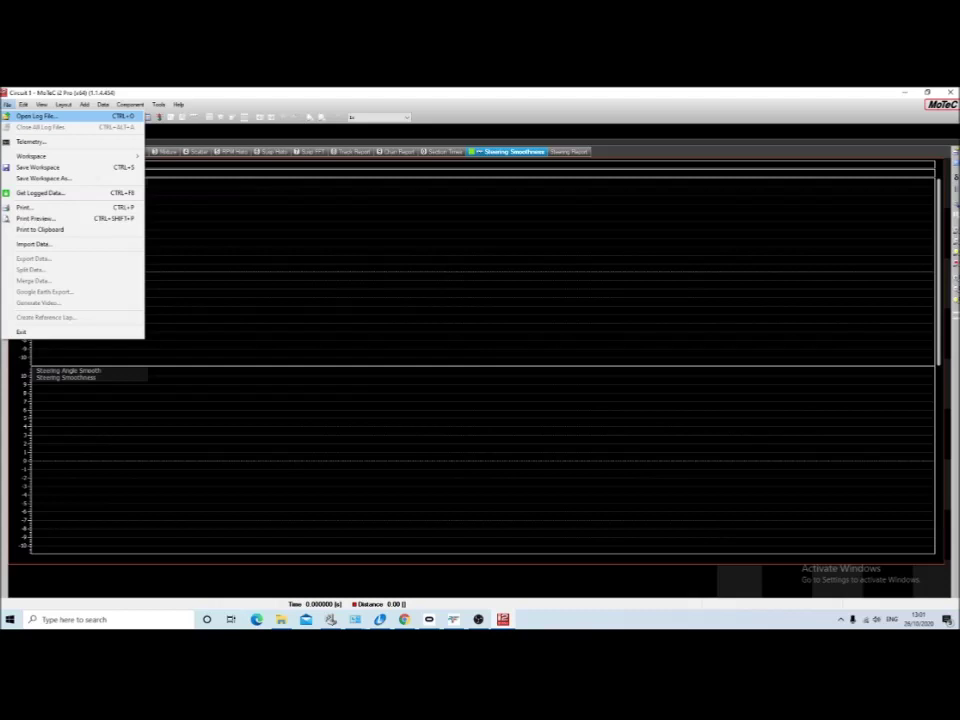
pyautogui.click(38, 116)
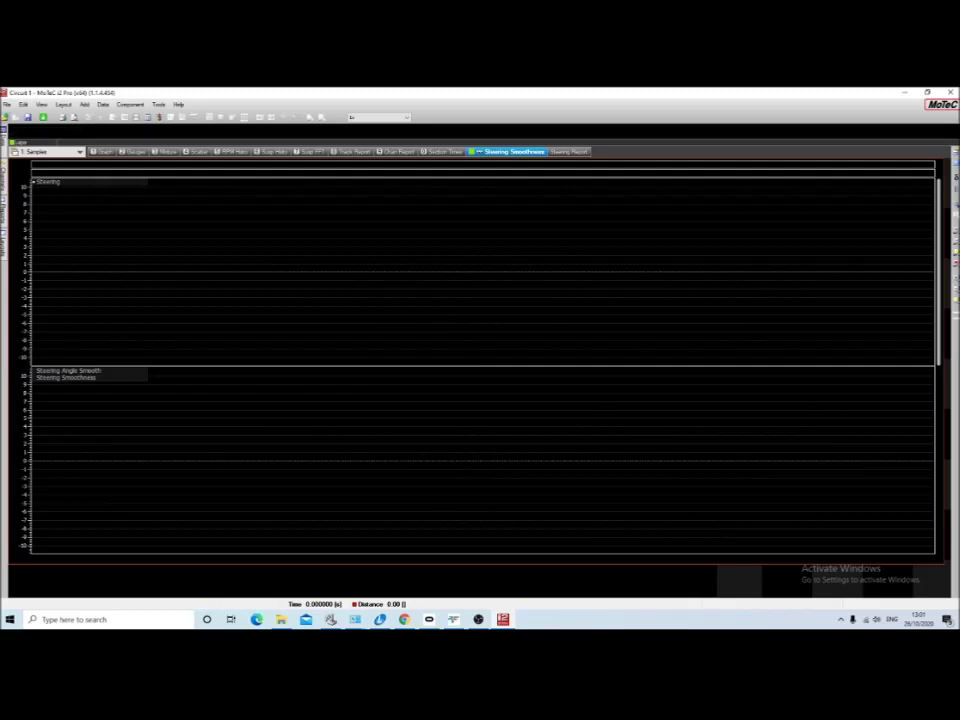
pyautogui.moveTo(3, 139)
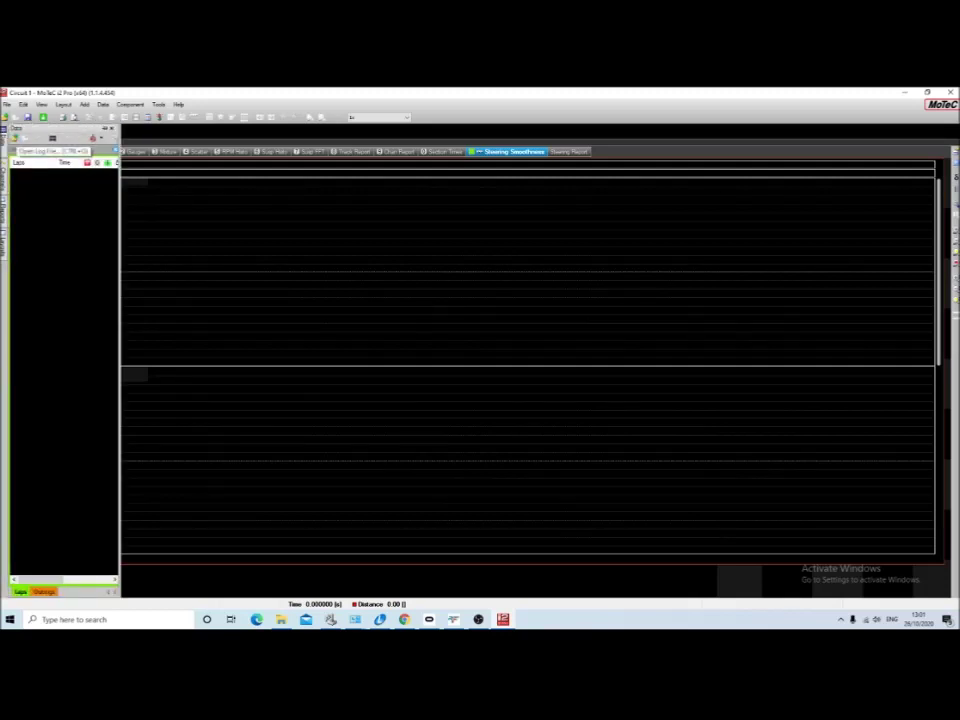
pyautogui.click(14, 137)
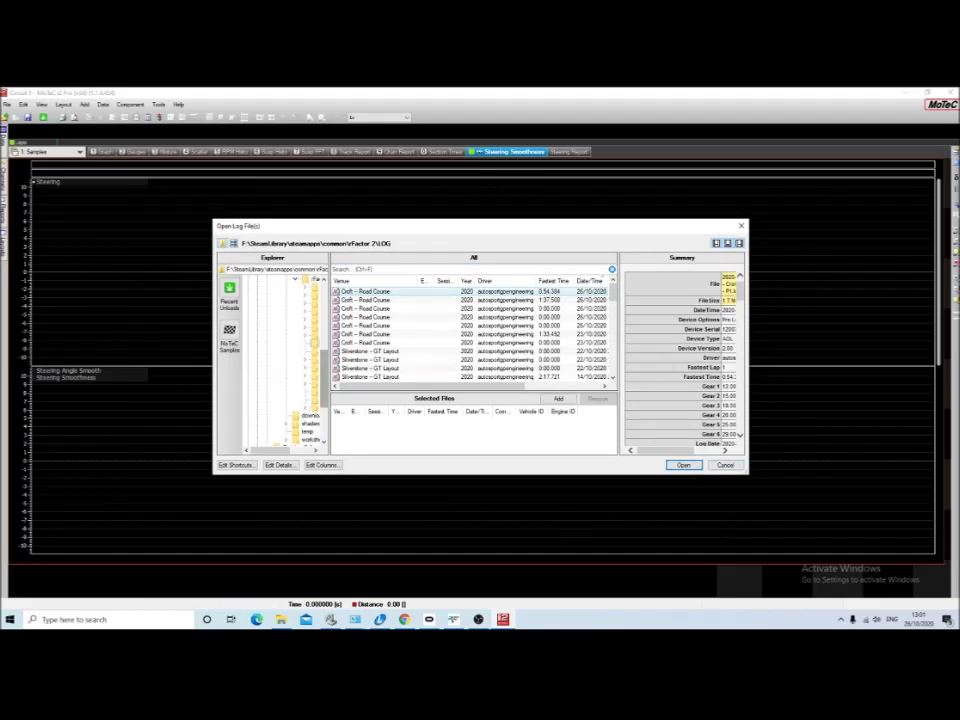
pyautogui.moveTo(330, 360); pyautogui.dragTo(418, 360)
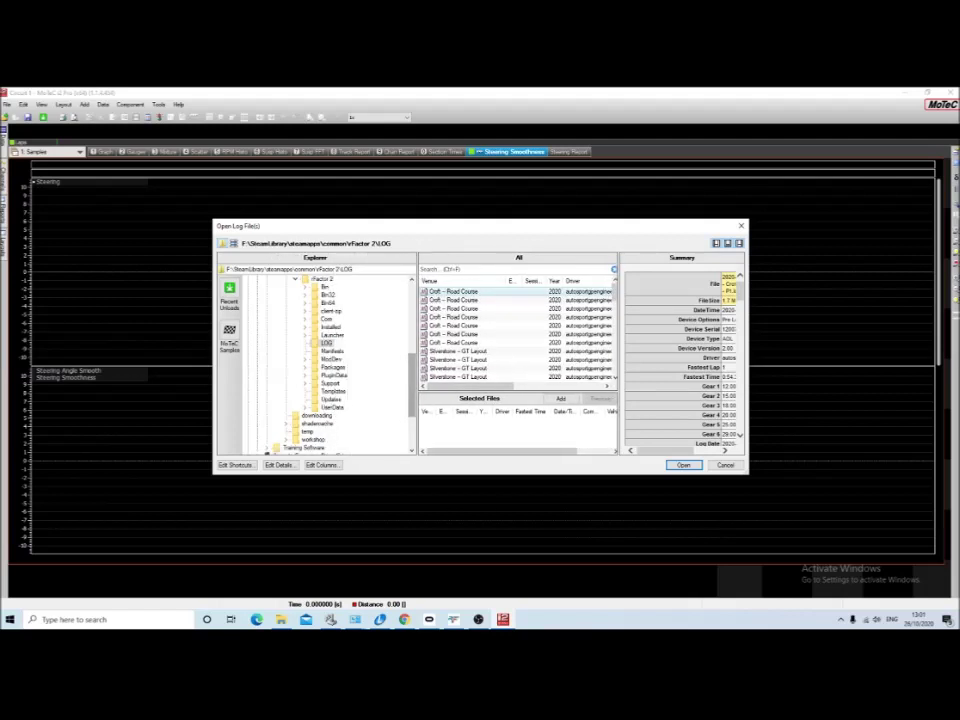
# Look through the drives in the folder tree and view the log file location C:\Program Files (x86)\Steam.
pyautogui.scroll(4, 315, 360)
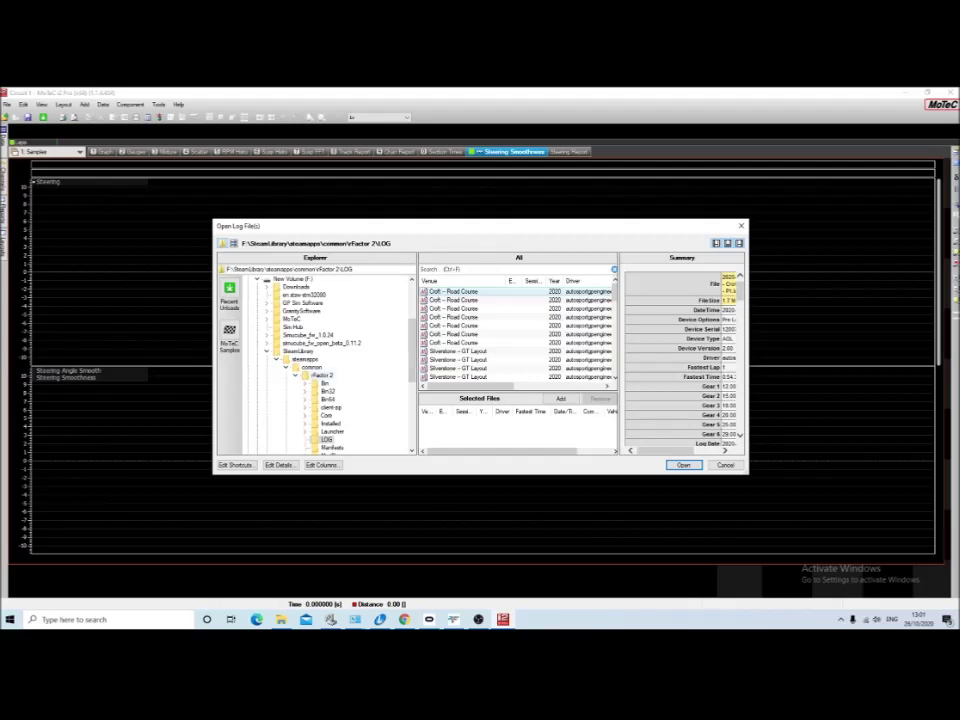
pyautogui.scroll(4, 411, 340)
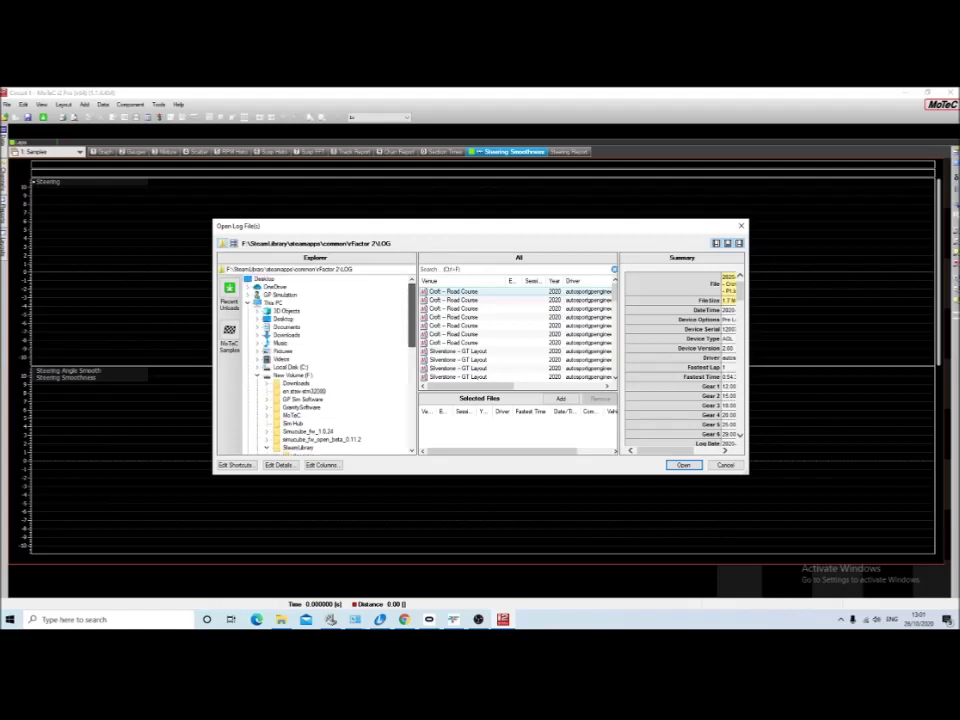
pyautogui.scroll(-2, 330, 365)
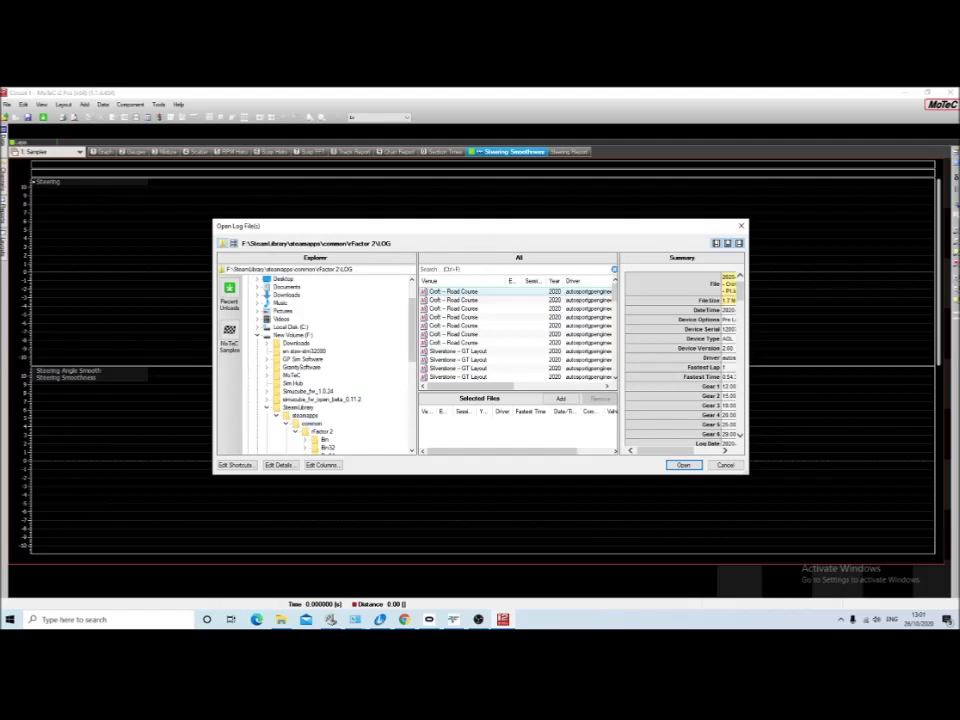
pyautogui.scroll(-1, 320, 365)
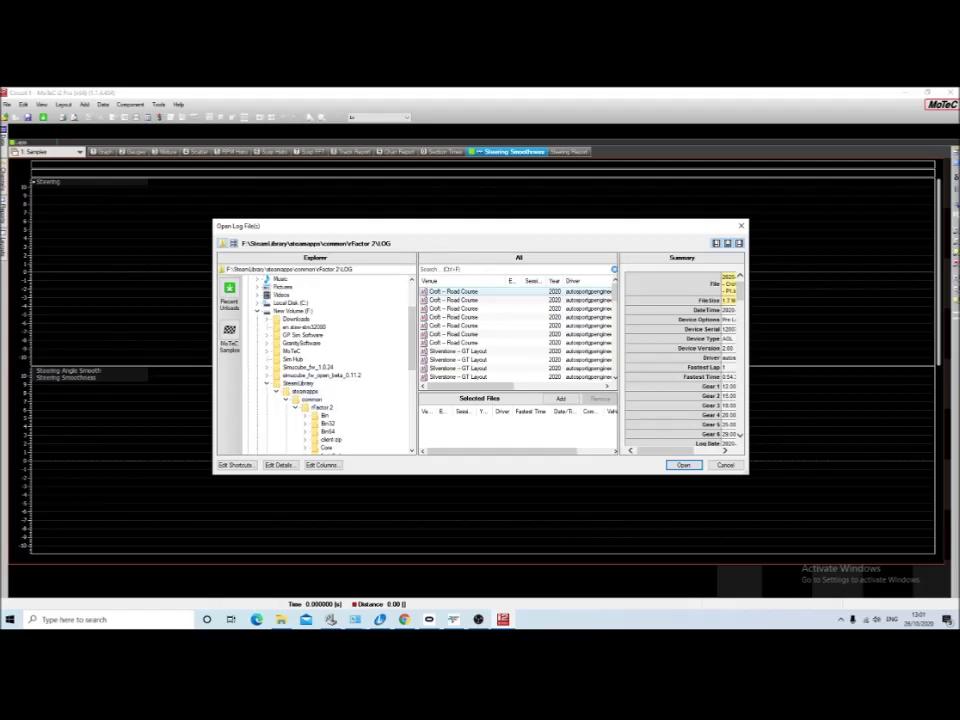
pyautogui.scroll(1, 330, 365)
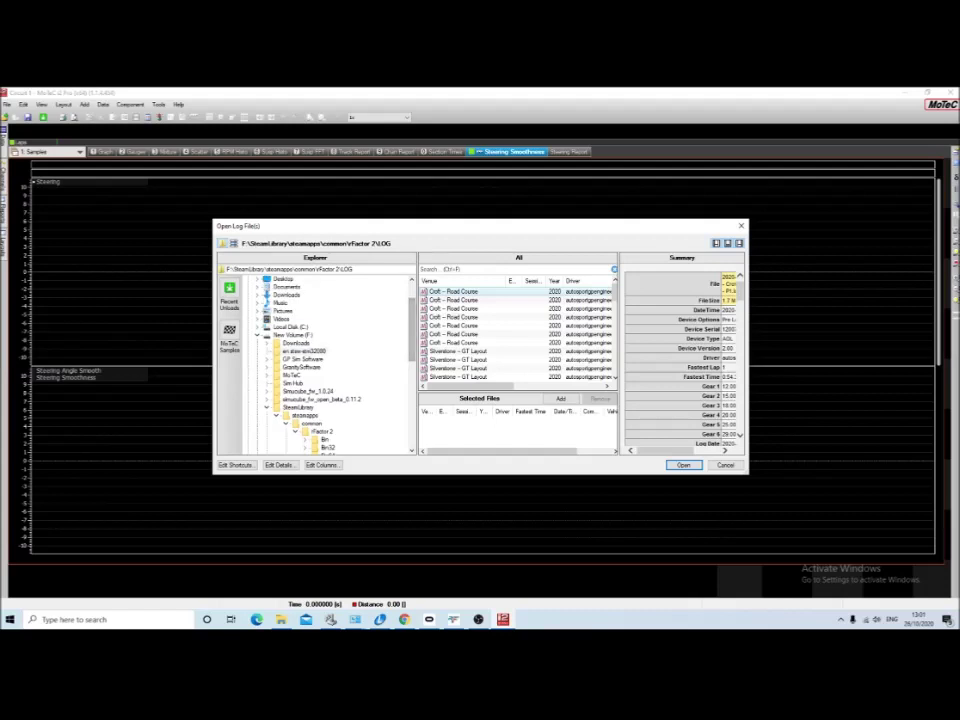
pyautogui.click(290, 326)
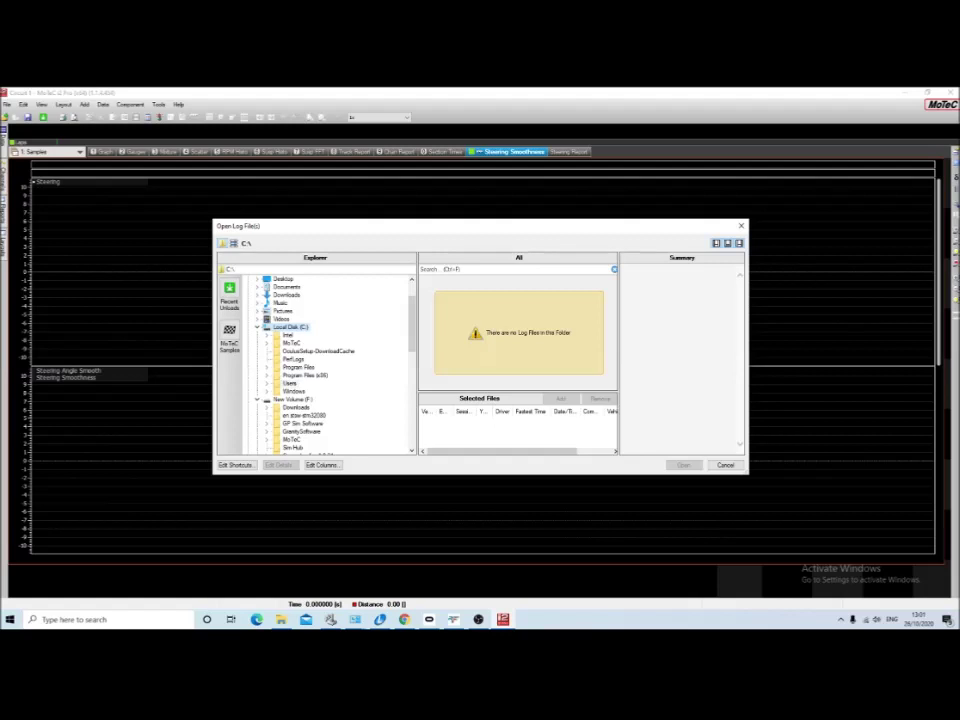
pyautogui.click(305, 375)
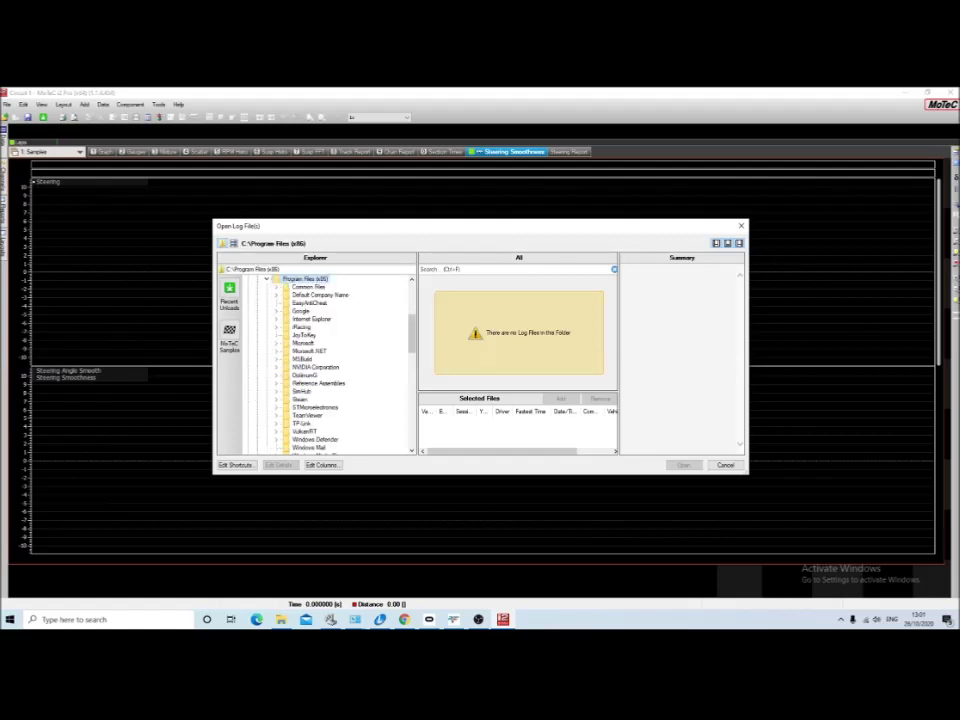
pyautogui.scroll(-3, 330, 360)
pyautogui.scroll(3, 315, 360)
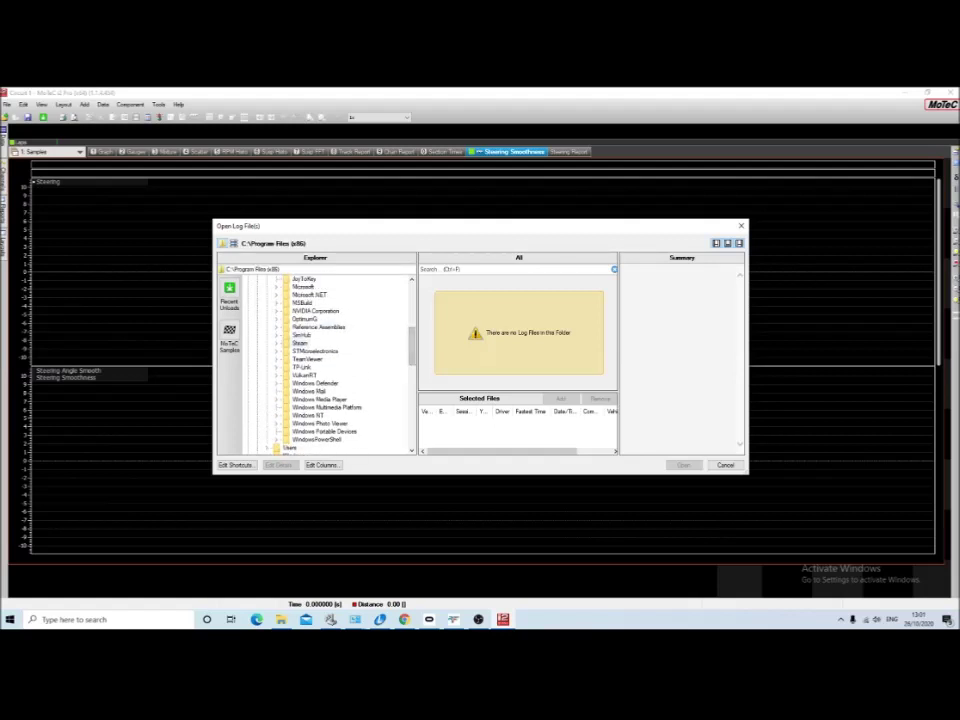
pyautogui.click(304, 335)
# Open the Croft – Road Course log with the 0:54.384 fastest time from F:\SteamLibrary\steamapps\common\rFactor 2\LOG.
pyautogui.scroll(-5, 315, 365)
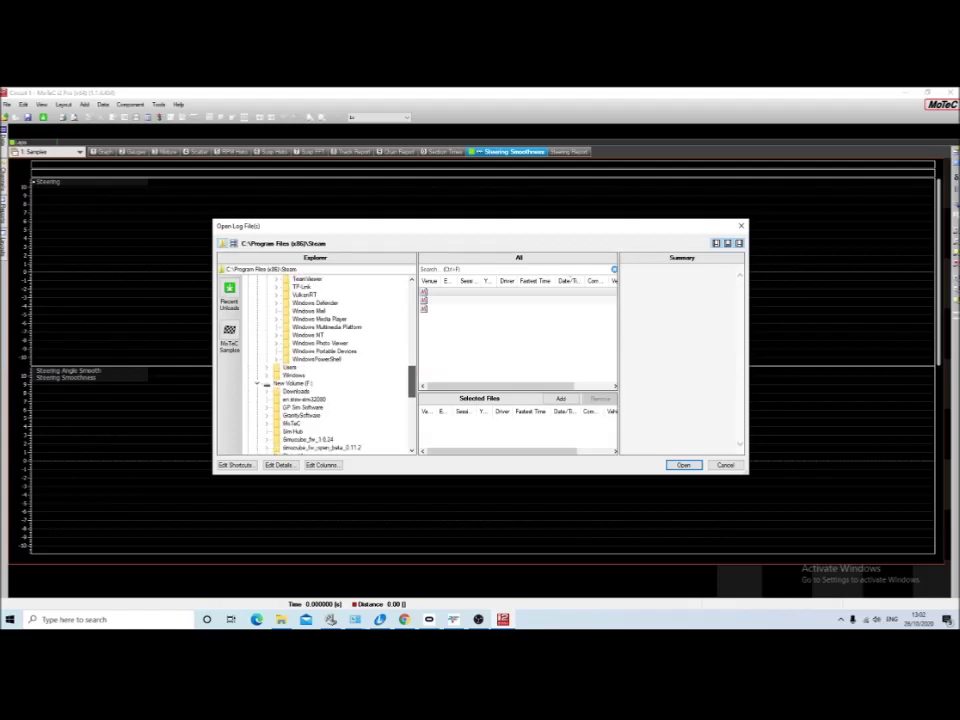
pyautogui.scroll(-3, 315, 365)
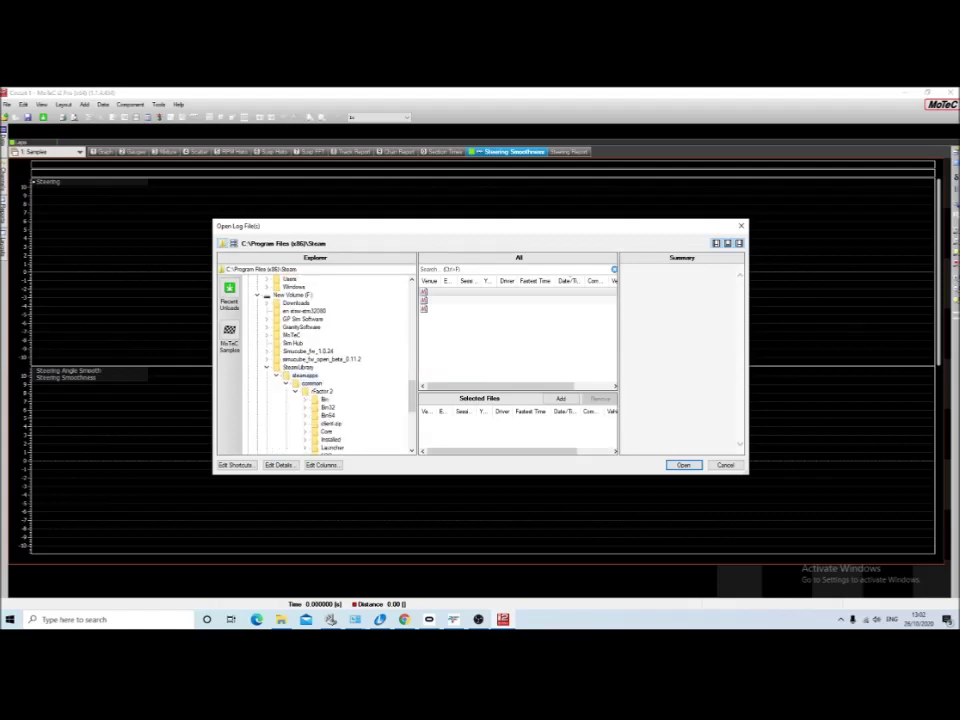
pyautogui.moveTo(411, 398)
pyautogui.mouseDown()
pyautogui.moveTo(411, 429)
pyautogui.moveTo(411, 405)
pyautogui.mouseUp()
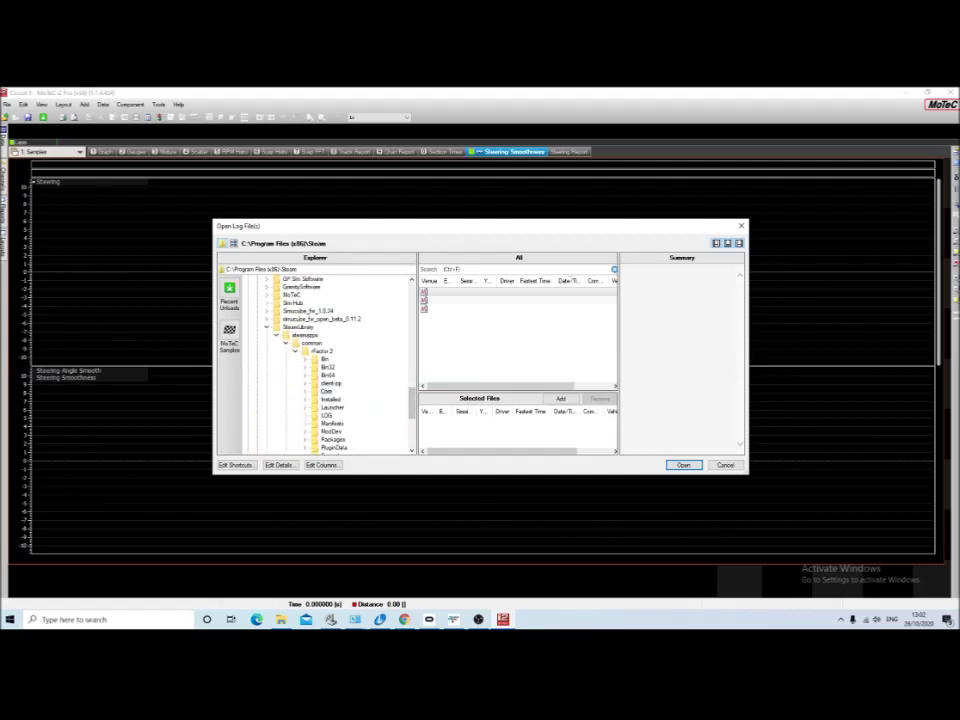
pyautogui.click(327, 415)
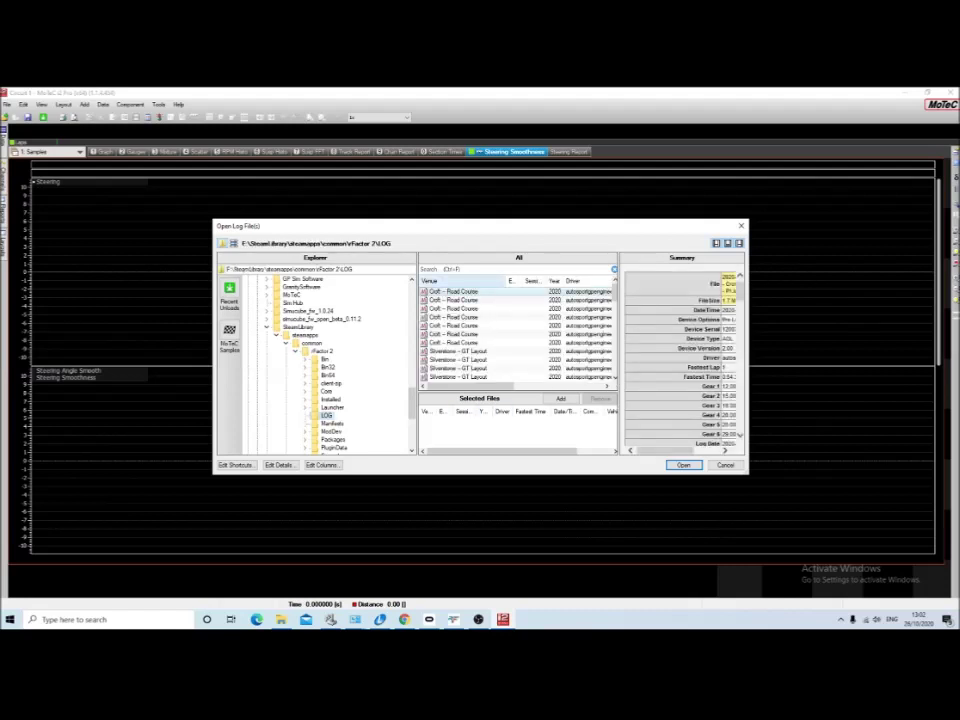
pyautogui.click(454, 300)
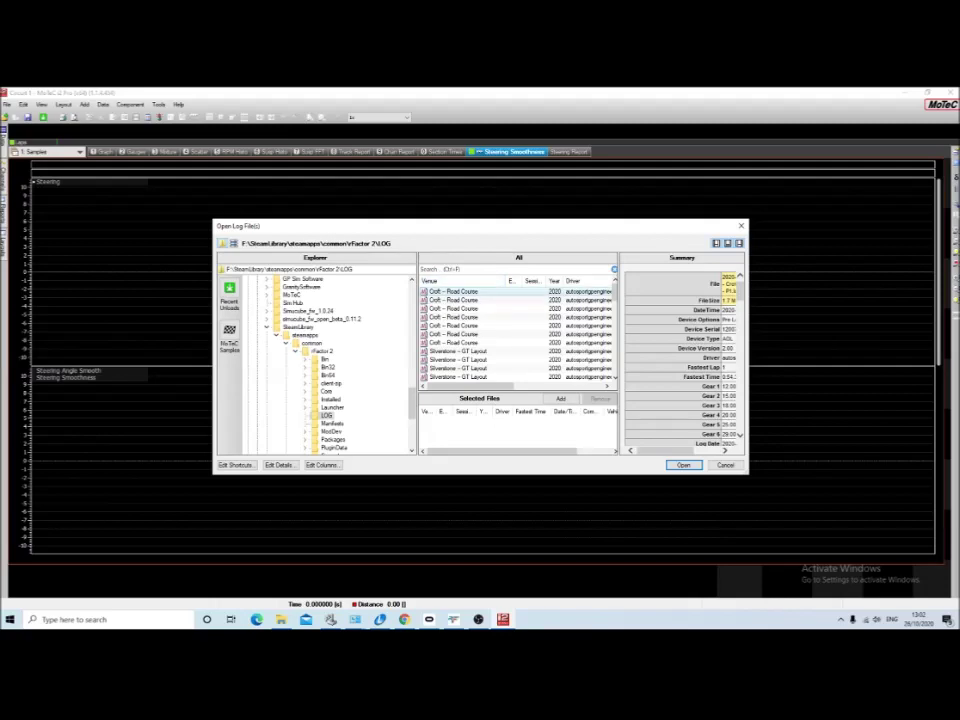
pyautogui.click(683, 465)
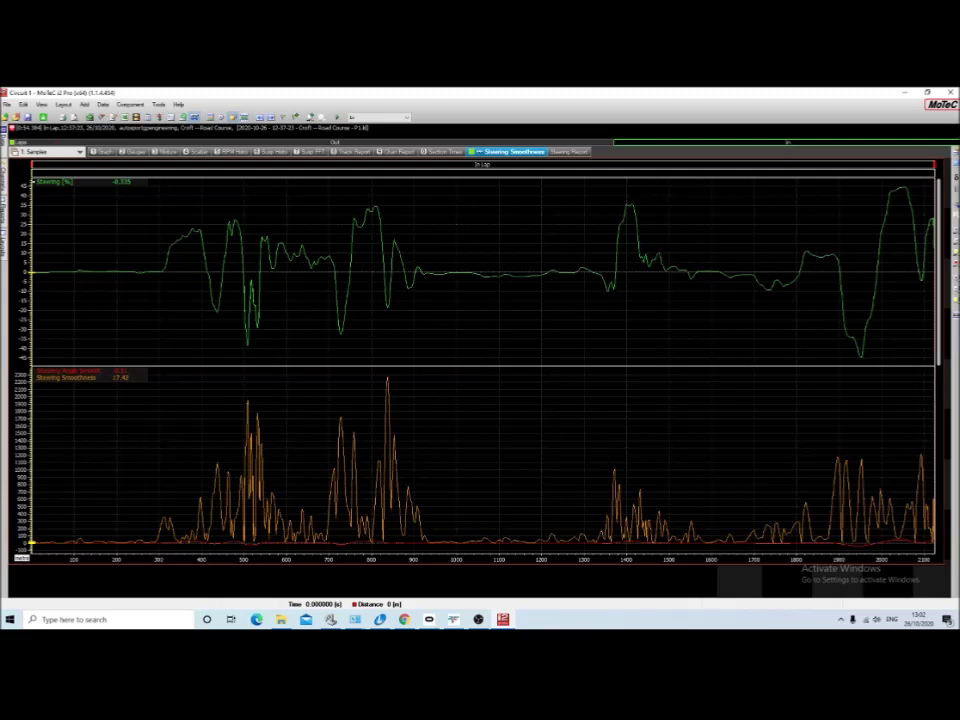
# Show the Graph worksheet, and view its traces against time before returning them to distance.
pyautogui.press('1')
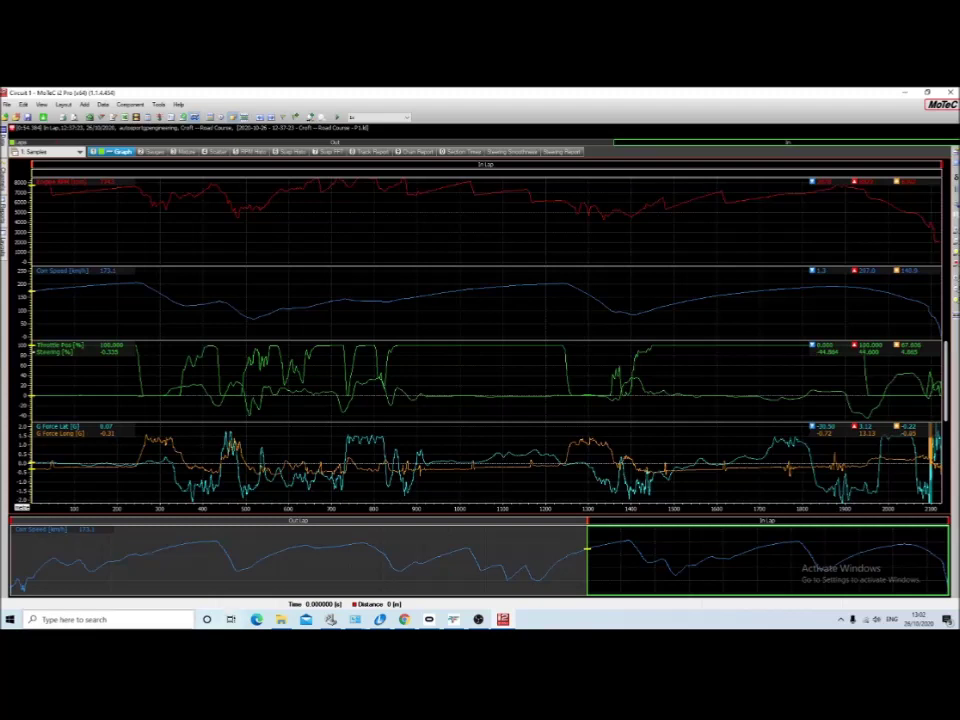
pyautogui.moveTo(331, 619)
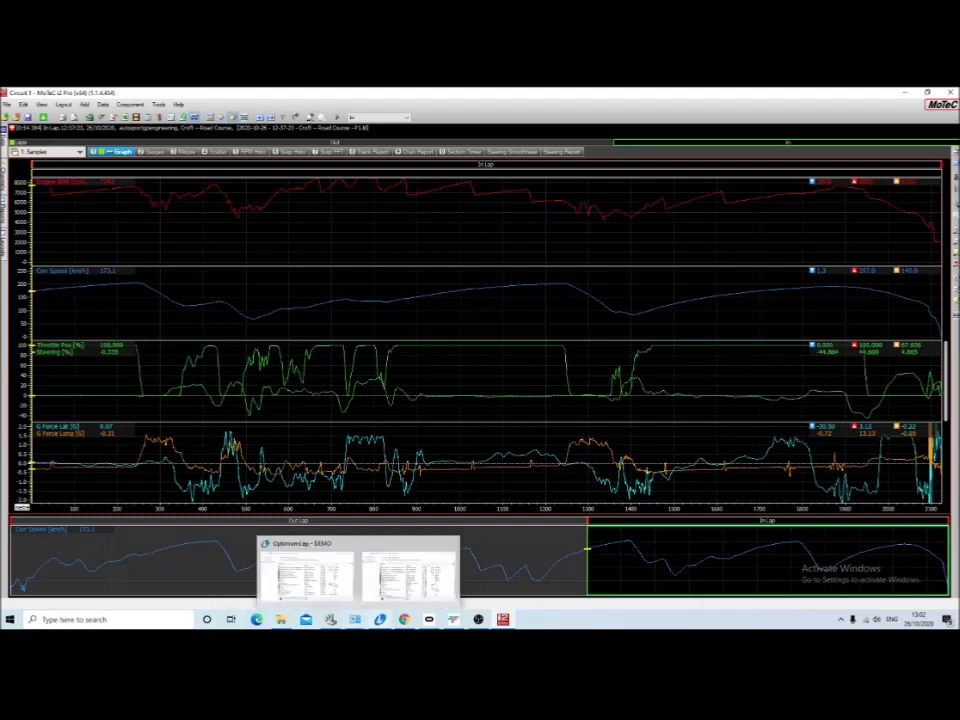
pyautogui.press('F9')
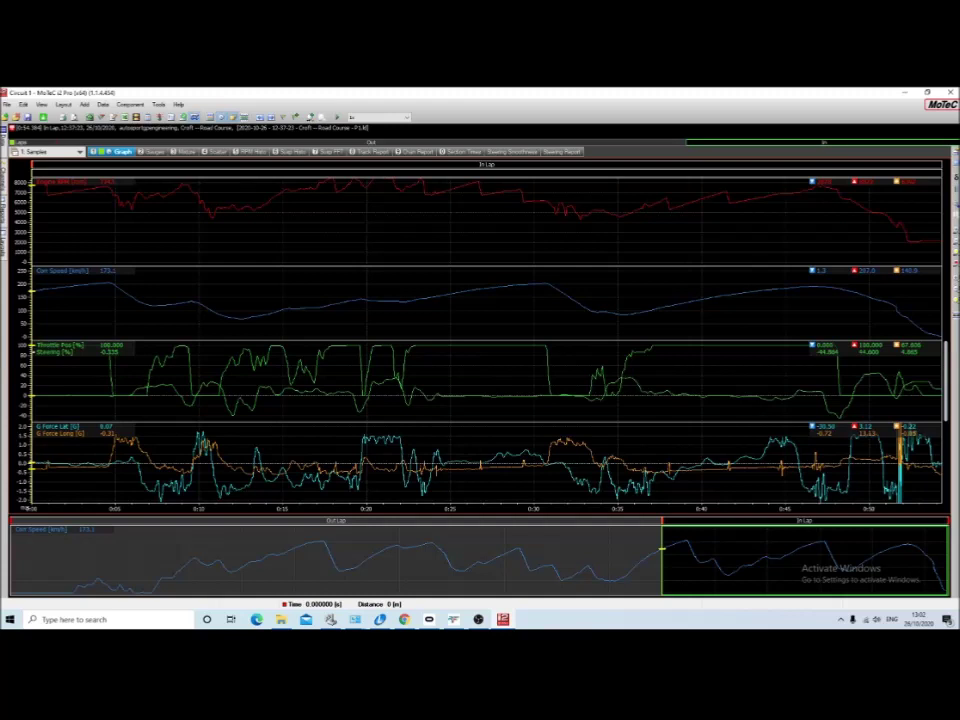
pyautogui.press('F9')
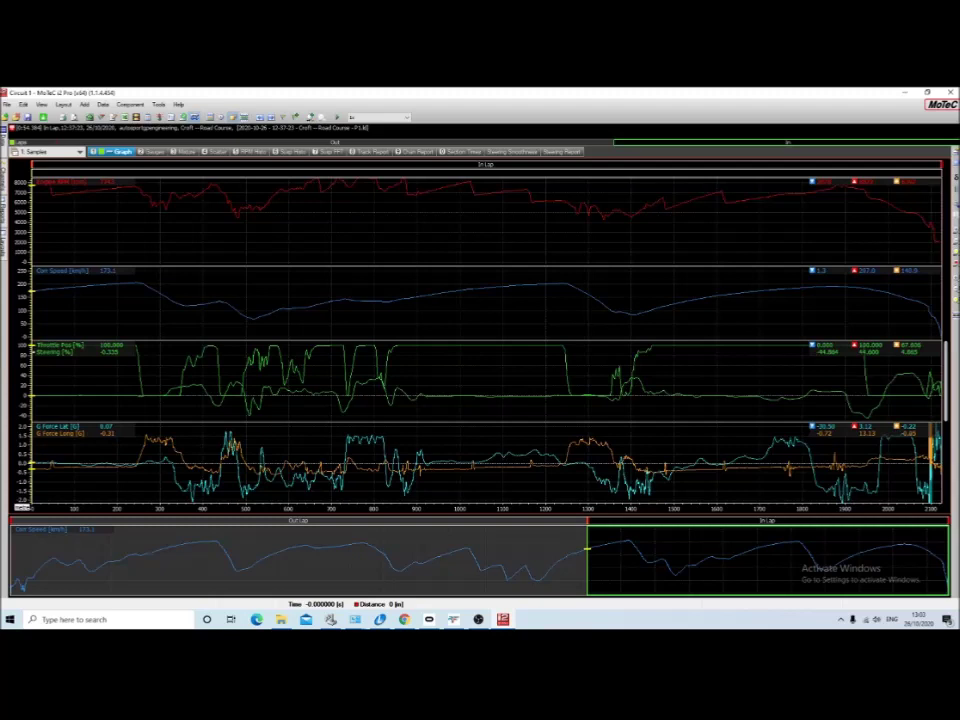
# Place the graph cursor on the negative lateral G peak in the first corner, at about 374 m.
pyautogui.click(179, 340)
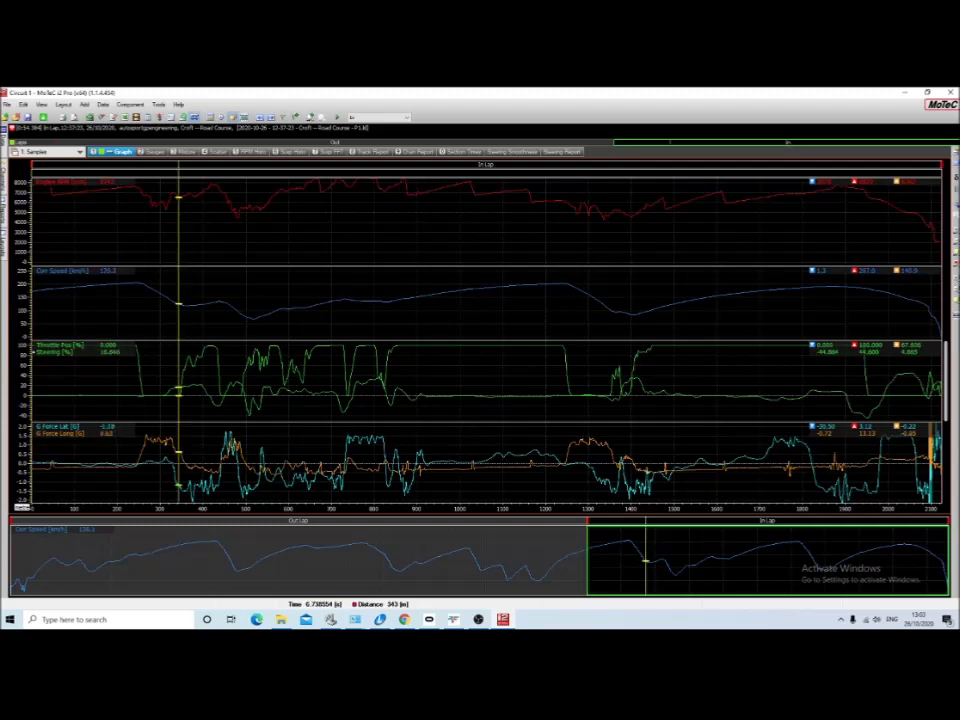
pyautogui.moveTo(179, 340)
pyautogui.mouseDown()
pyautogui.moveTo(122, 340)
pyautogui.moveTo(167, 340)
pyautogui.mouseUp()
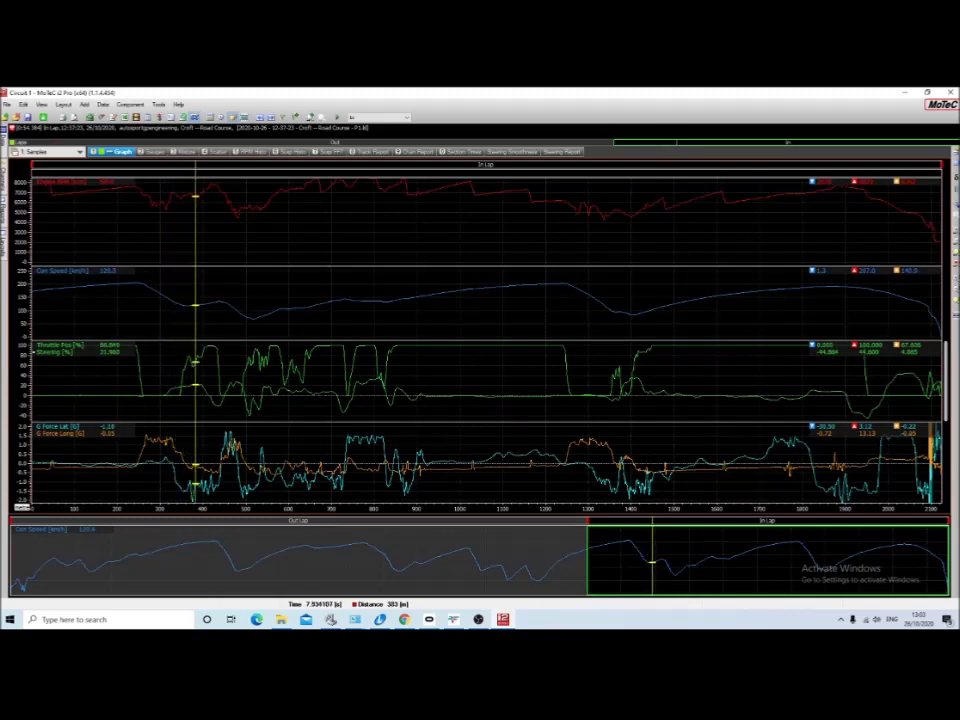
pyautogui.press('Left')
pyautogui.press('Left')
pyautogui.press('Left')
pyautogui.press('Left')
pyautogui.press('Left')
pyautogui.press('Left')
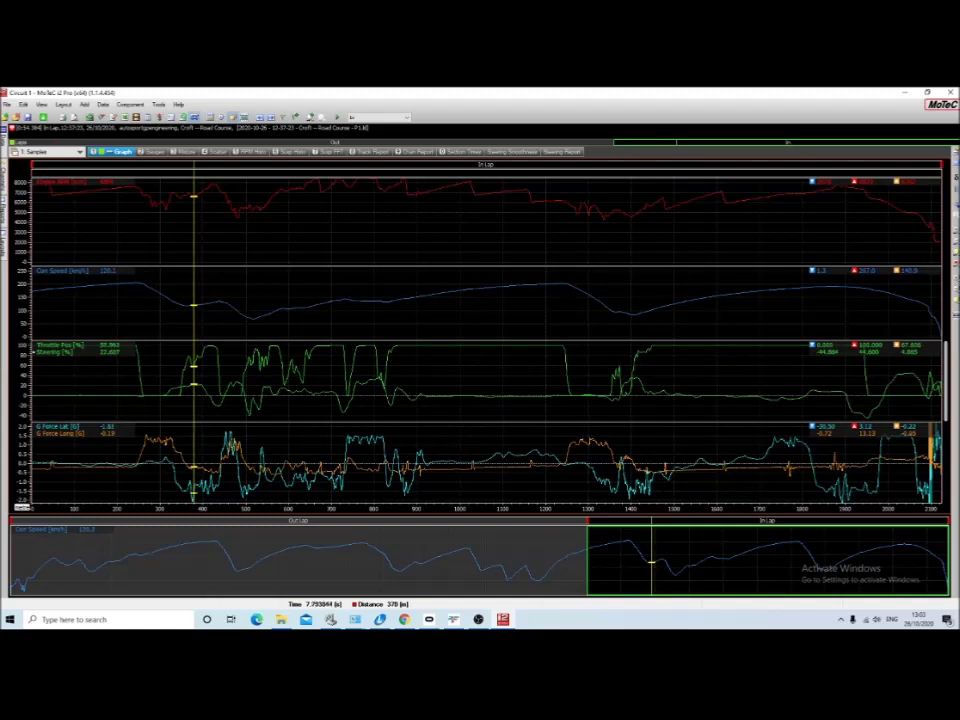
pyautogui.press('Left')
pyautogui.press('Left')
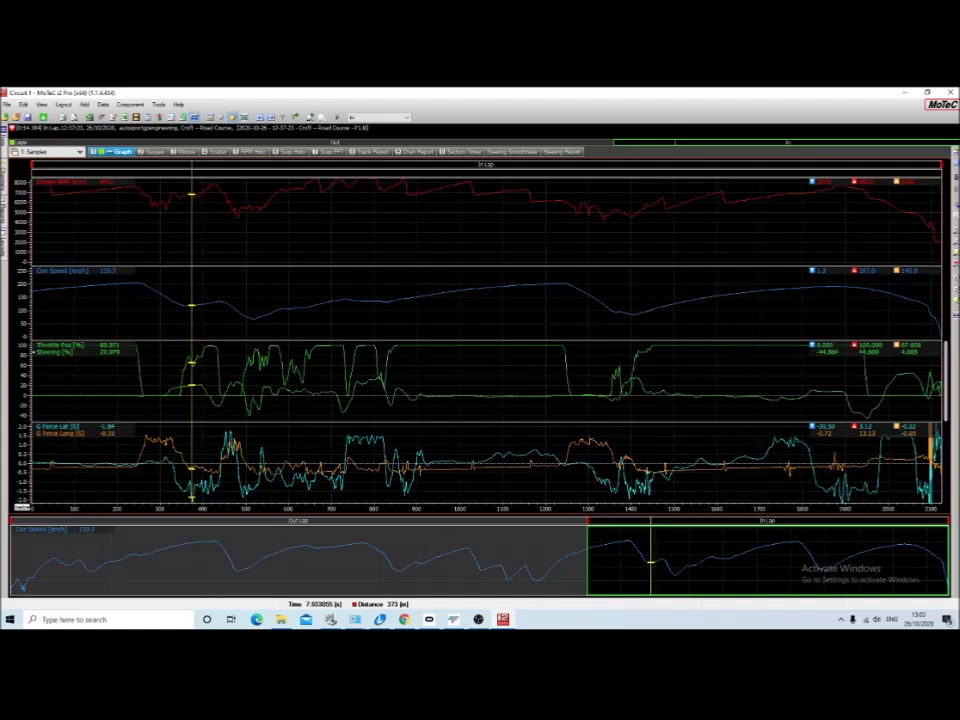
pyautogui.press('Right')
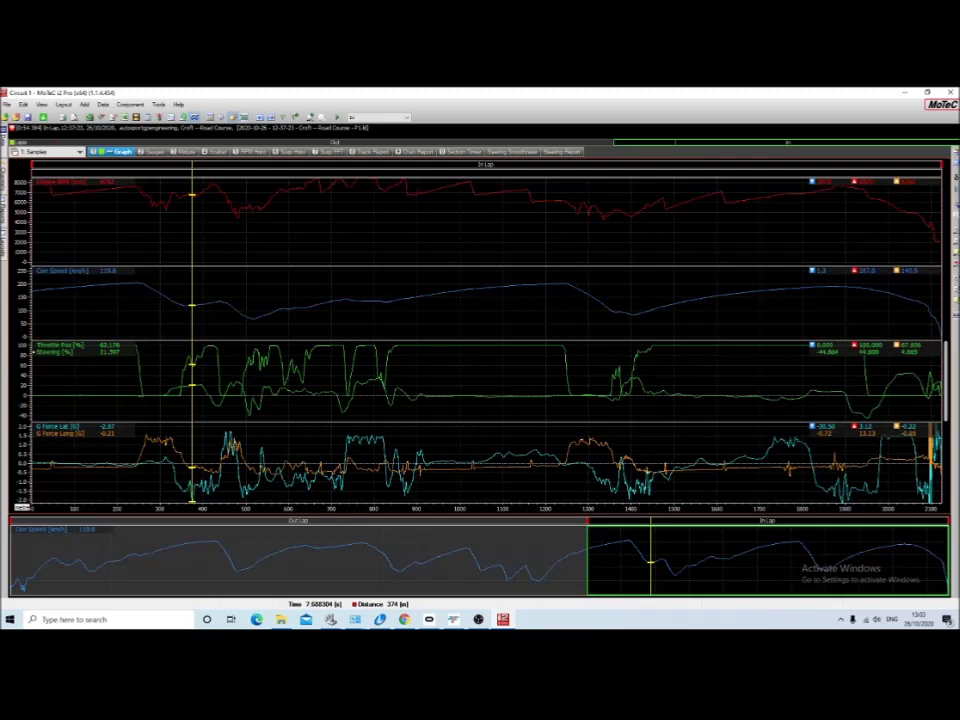
# Step the graph cursor along the lap to the following positive lateral G peak, at about 453 m.
pyautogui.press('Right')
pyautogui.press('Right')
pyautogui.press('Right')
pyautogui.press('Right')
pyautogui.press('Right')
pyautogui.press('Right')
pyautogui.press('Right')
pyautogui.press('Right')
pyautogui.press('Right')
pyautogui.press('Right')
pyautogui.press('Right')
pyautogui.press('Right')
pyautogui.press('Right')
pyautogui.press('Right')
pyautogui.press('Right')
pyautogui.press('Right')
pyautogui.press('Right')
pyautogui.press('Right')
pyautogui.press('Right')
pyautogui.press('Right')
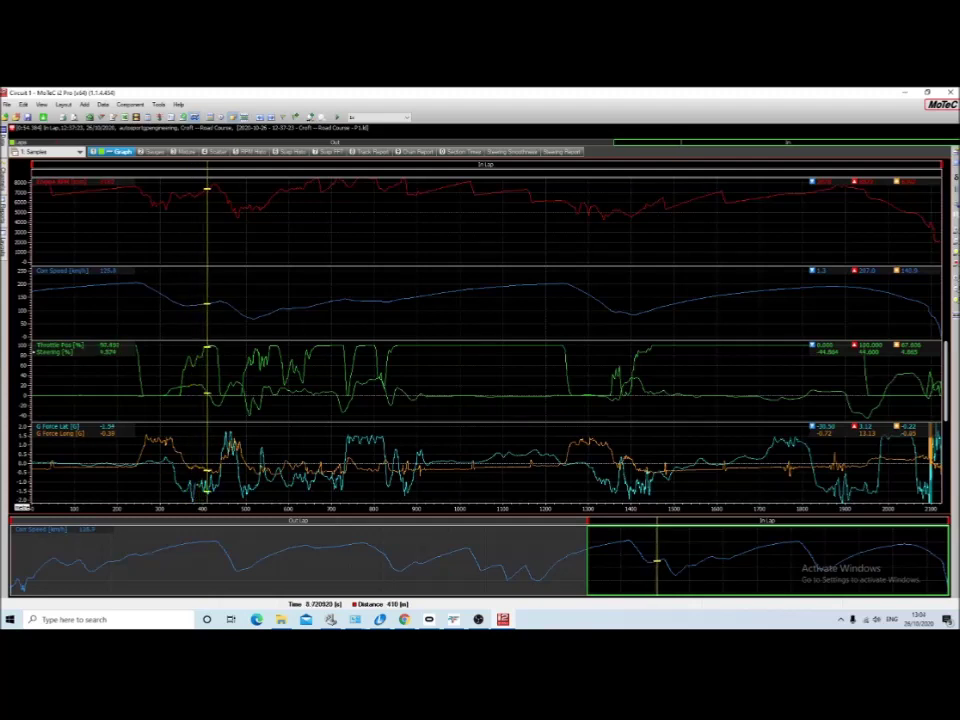
pyautogui.press('Right')
pyautogui.press('Right')
pyautogui.press('Right')
pyautogui.press('Right')
pyautogui.press('Right')
pyautogui.press('Right')
pyautogui.press('Right')
pyautogui.press('Right')
pyautogui.press('Right')
pyautogui.press('Right')
pyautogui.press('Right')
pyautogui.press('Right')
pyautogui.press('Right')
pyautogui.press('Right')
pyautogui.press('Right')
pyautogui.press('Right')
pyautogui.press('Right')
pyautogui.press('Right')
pyautogui.press('Right')
pyautogui.press('Right')
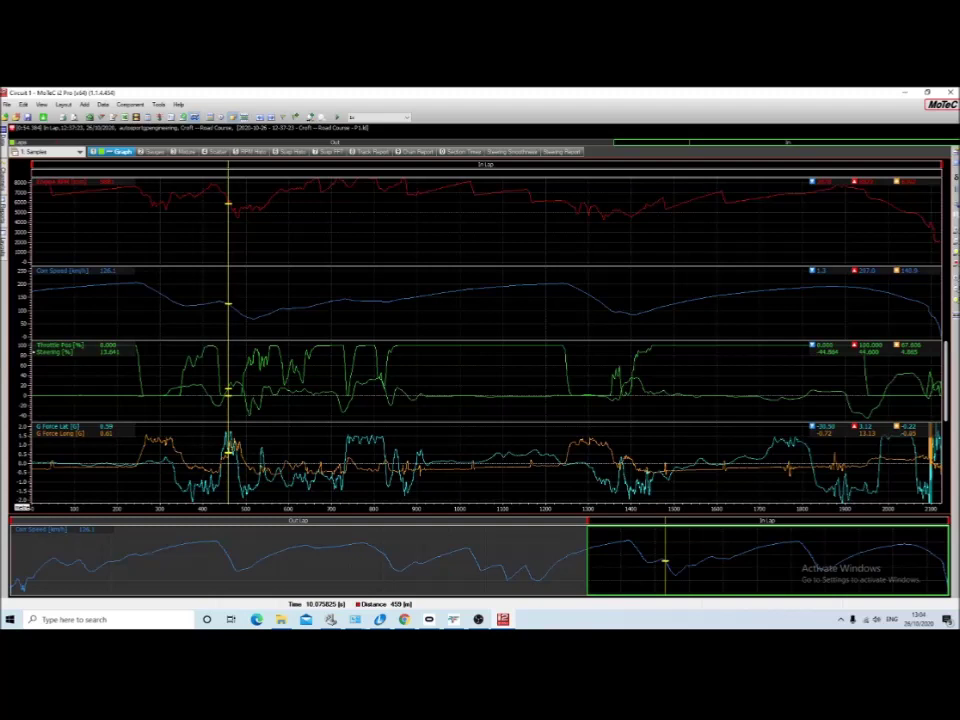
pyautogui.press('Left')
pyautogui.press('Left')
pyautogui.press('Left')
pyautogui.press('Left')
pyautogui.press('Left')
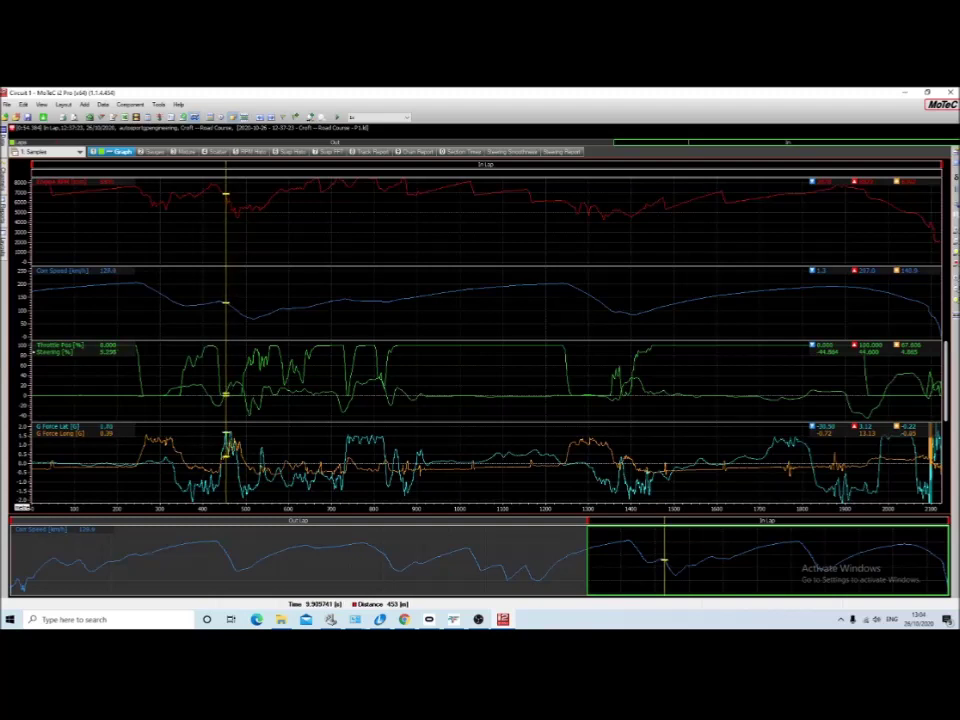
# Step the graph cursor forward along the lap from the positive lateral G peak to about 602 m.
pyautogui.press('Right')
pyautogui.press('Right')
pyautogui.press('Right')
pyautogui.press('Right')
pyautogui.press('Right')
pyautogui.press('Right')
pyautogui.press('Right')
pyautogui.press('Right')
pyautogui.press('Right')
pyautogui.press('Right')
pyautogui.press('Right')
pyautogui.press('Right')
pyautogui.press('Right')
pyautogui.press('Right')
pyautogui.press('Right')
pyautogui.press('Right')
pyautogui.press('Right')
pyautogui.press('Right')
pyautogui.press('Right')
pyautogui.press('Right')
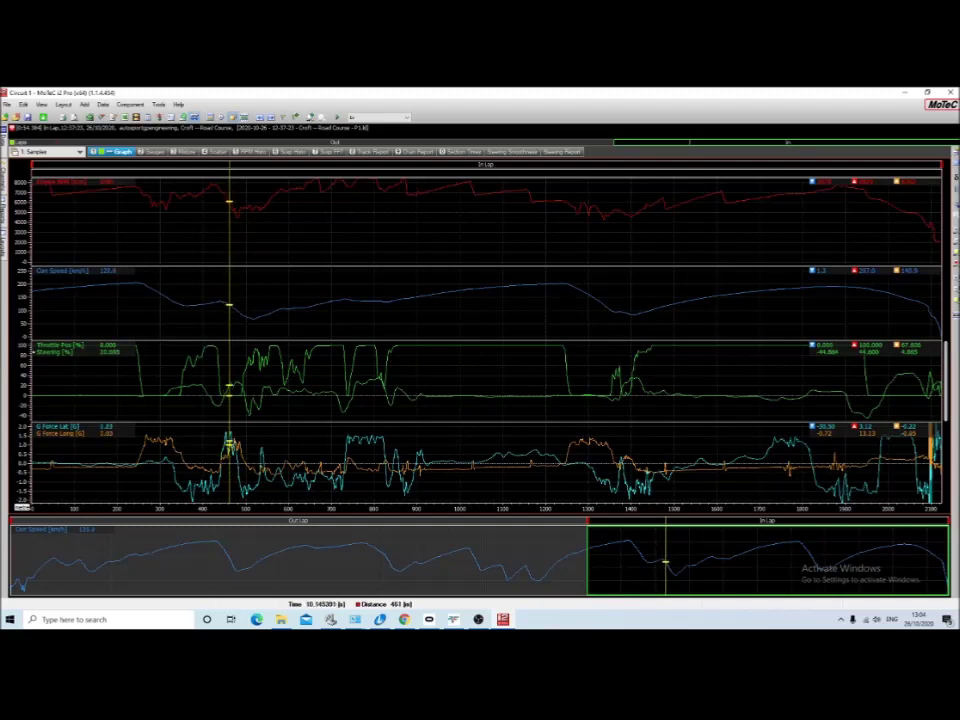
pyautogui.press('Right')
pyautogui.press('Right')
pyautogui.press('Right')
pyautogui.press('Right')
pyautogui.press('Right')
pyautogui.press('Right')
pyautogui.press('Right')
pyautogui.press('Right')
pyautogui.press('Right')
pyautogui.press('Right')
pyautogui.press('Right')
pyautogui.press('Right')
pyautogui.press('Right')
pyautogui.press('Right')
pyautogui.press('Right')
pyautogui.press('Right')
pyautogui.press('Right')
pyautogui.press('Right')
pyautogui.press('Right')
pyautogui.press('Right')
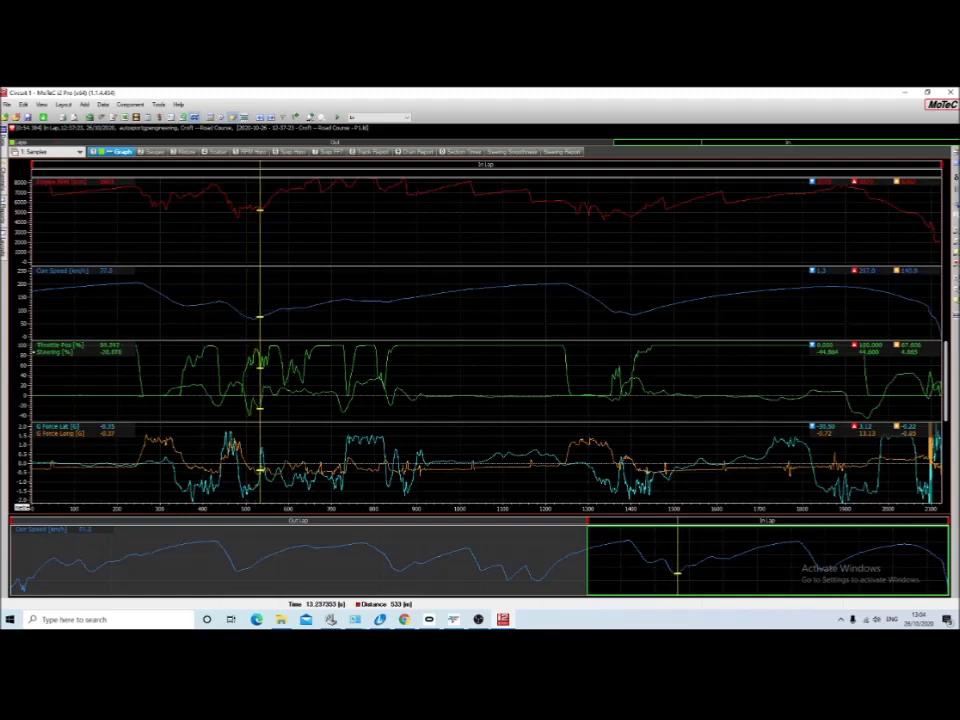
pyautogui.press('Right')
pyautogui.press('Right')
pyautogui.press('Right')
pyautogui.press('Right')
pyautogui.press('Right')
pyautogui.press('Right')
pyautogui.press('Right')
pyautogui.press('Right')
pyautogui.press('Right')
pyautogui.press('Right')
pyautogui.press('Right')
pyautogui.press('Right')
pyautogui.press('Right')
pyautogui.press('Right')
pyautogui.press('Right')
pyautogui.press('Right')
pyautogui.press('Right')
pyautogui.press('Right')
pyautogui.press('Right')
pyautogui.press('Right')
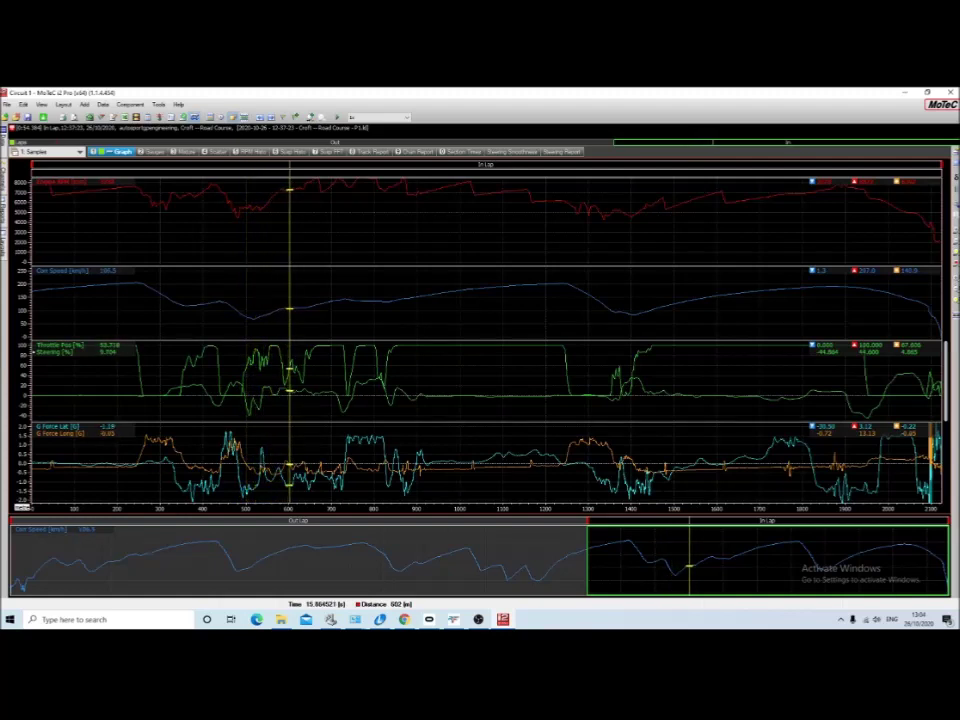
# Place the graph cursor on the positive lateral G plateau at about 753 m and step along it to about 791 m.
pyautogui.click(354, 380)
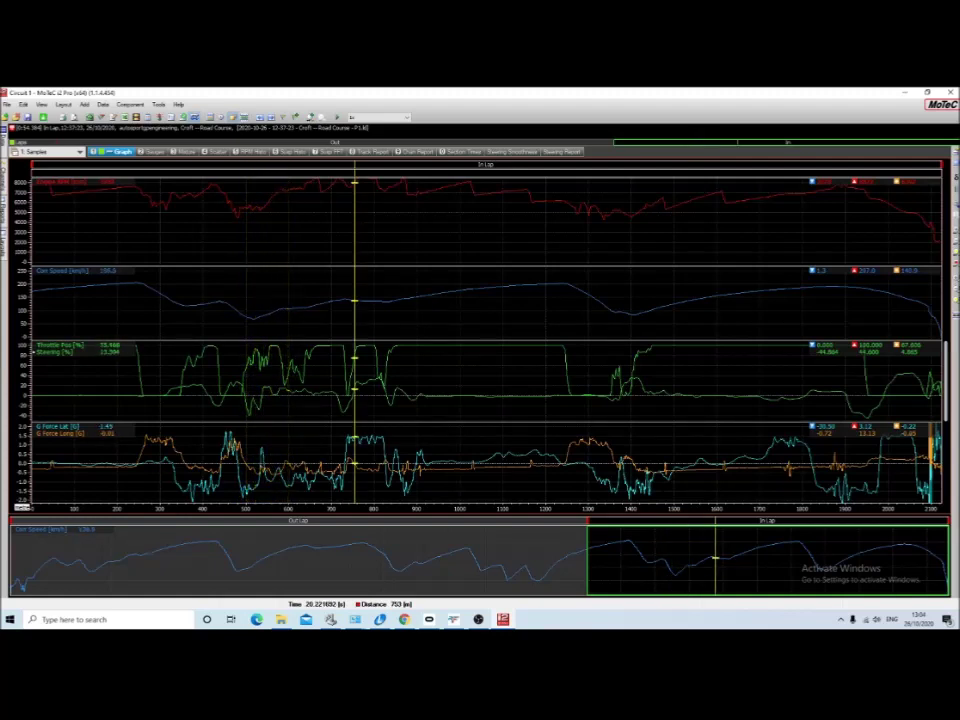
pyautogui.press('Right')
pyautogui.press('Right')
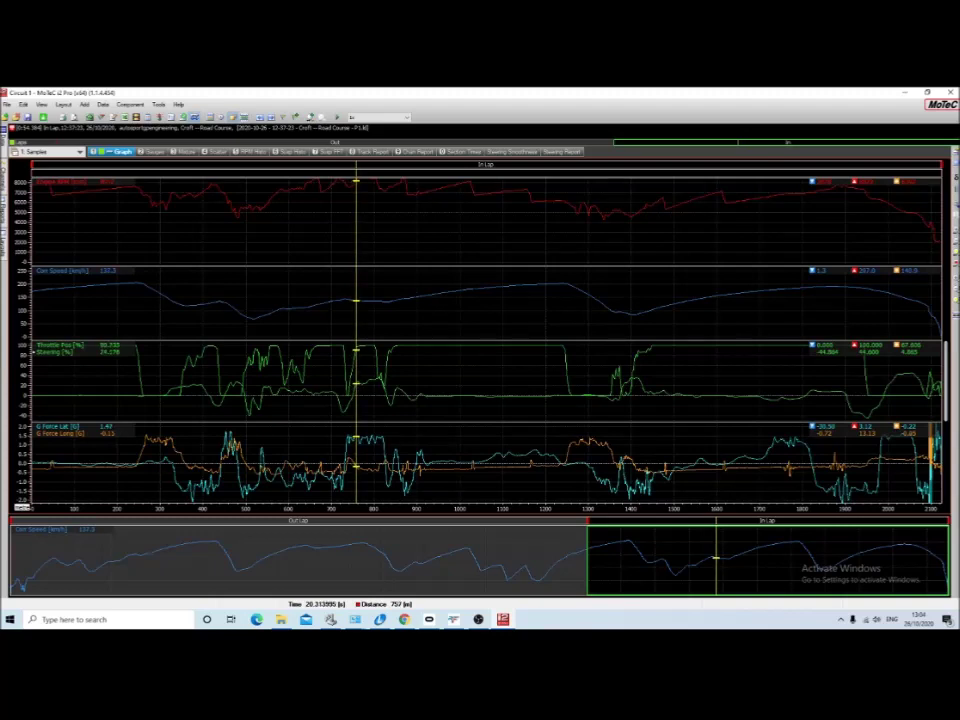
pyautogui.press('Right')
pyautogui.press('Right')
pyautogui.press('Right')
pyautogui.press('Right')
pyautogui.press('Right')
pyautogui.press('Right')
pyautogui.press('Right')
pyautogui.press('Right')
pyautogui.press('Right')
pyautogui.press('Right')
pyautogui.press('Right')
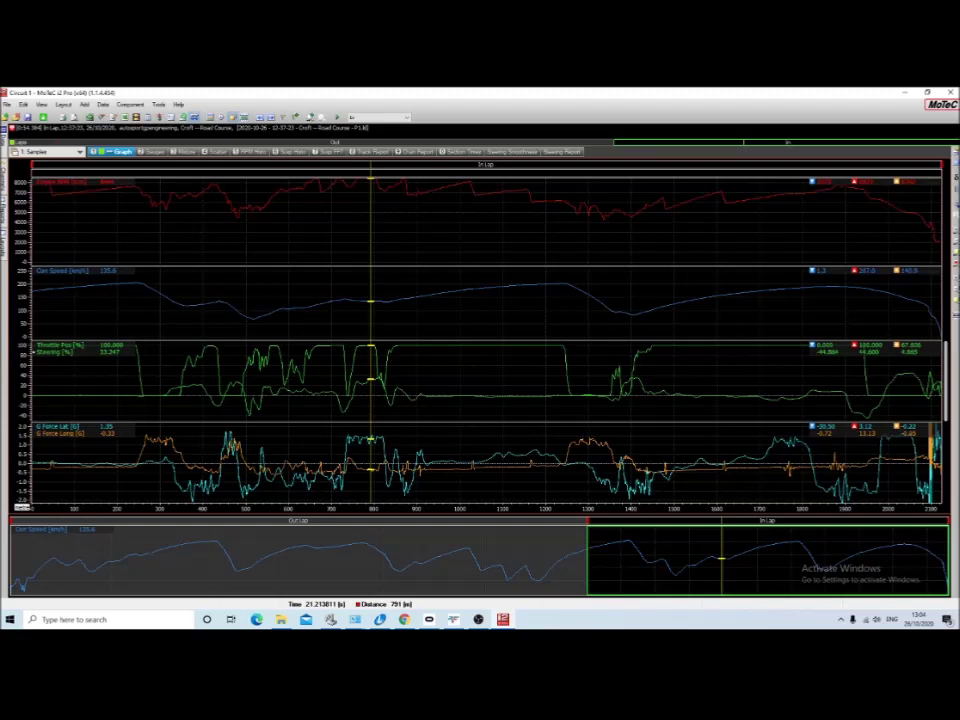
# Place the graph cursor on the last positive lateral G plateau near the lap's end and step back to about 2031 m.
pyautogui.click(905, 380)
pyautogui.press('Left')
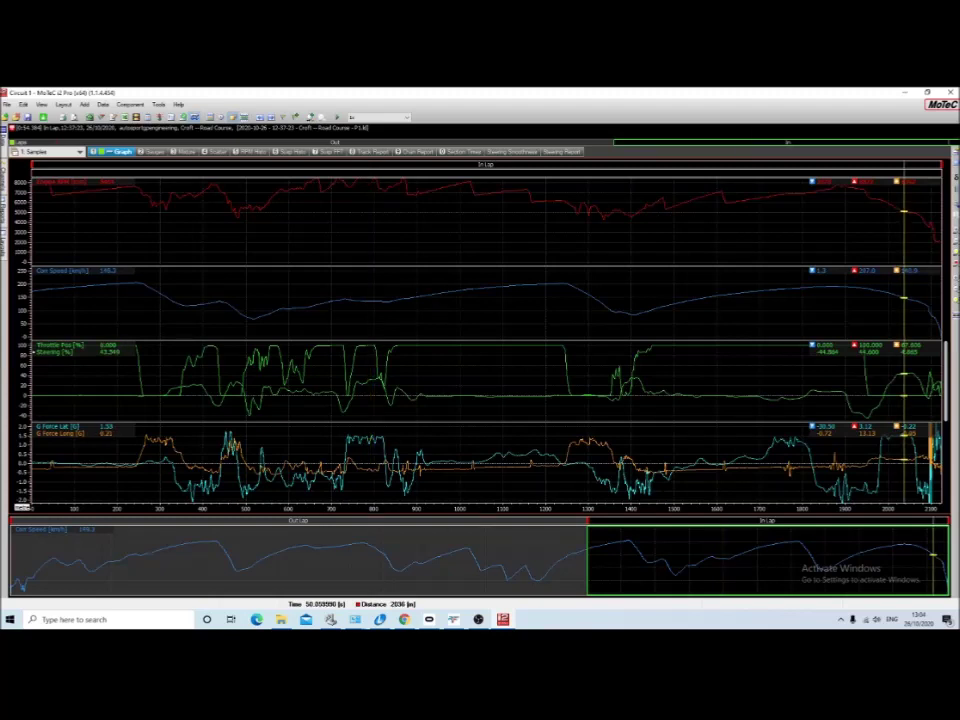
pyautogui.press('Left')
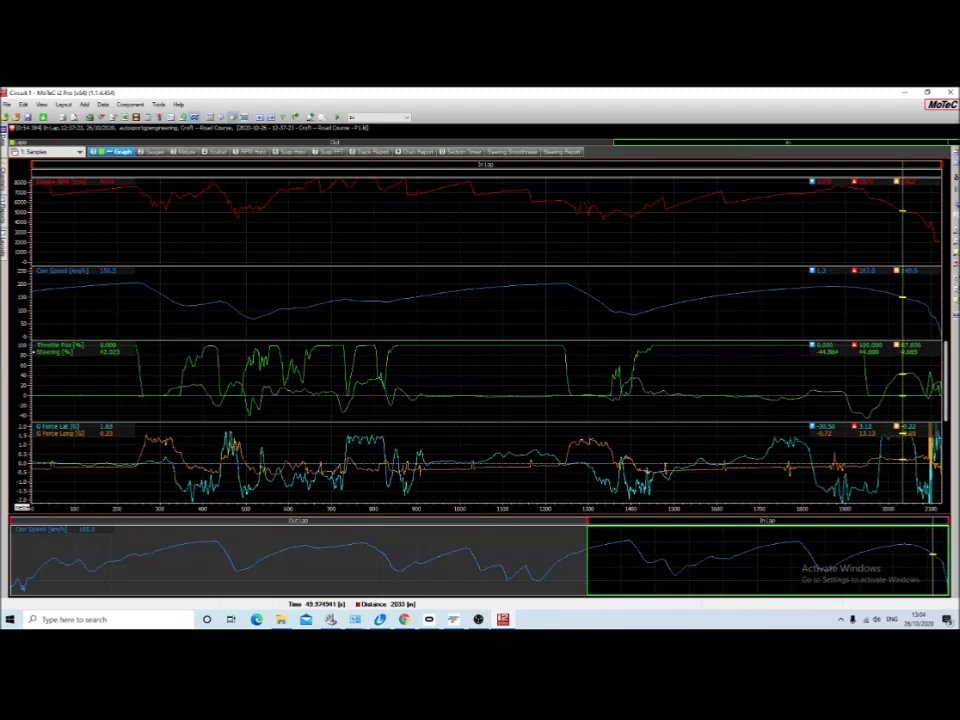
pyautogui.press('Left')
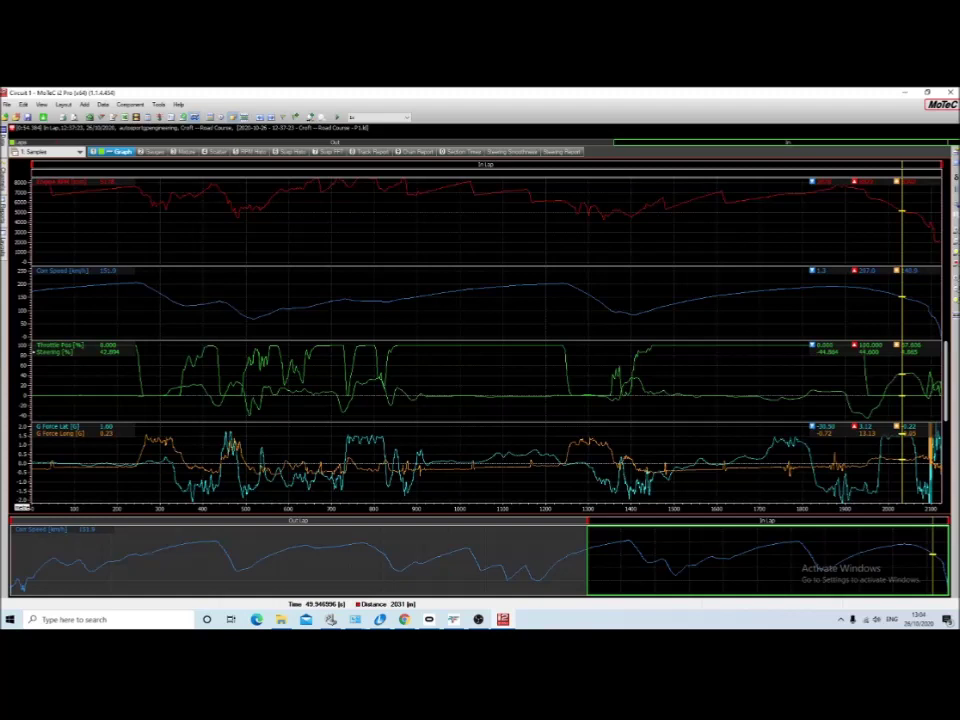
# Step the graph cursor forward along the last positive lateral G plateau to about 2051 m, then back to about 2033 m.
pyautogui.press('Right')
pyautogui.press('Right')
pyautogui.press('Right')
pyautogui.press('Right')
pyautogui.press('Right')
pyautogui.press('Right')
pyautogui.press('Right')
pyautogui.press('Right')
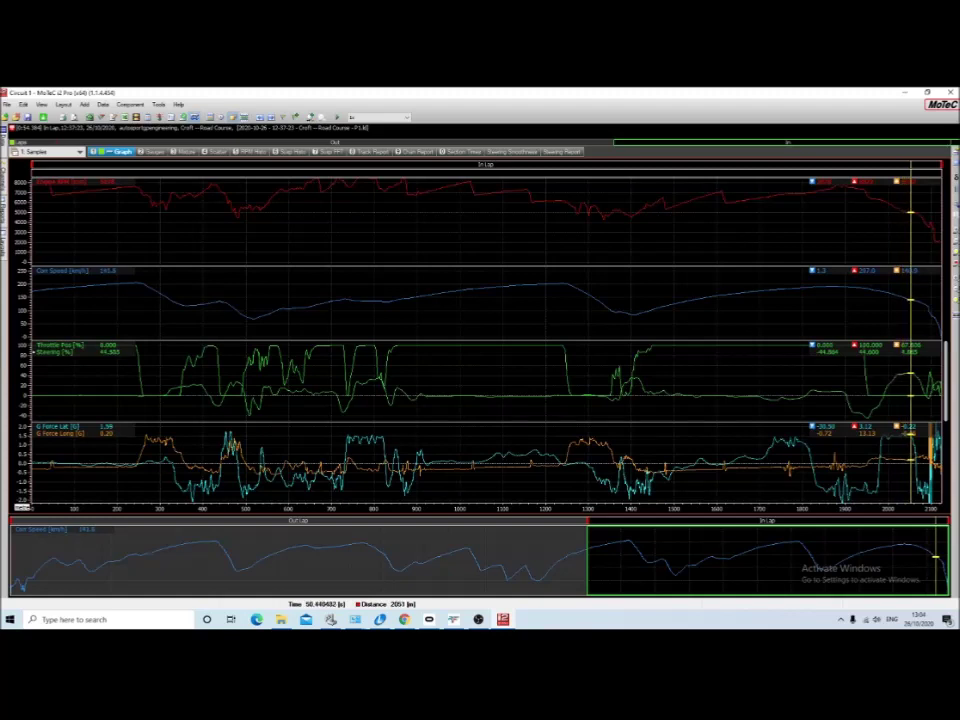
pyautogui.press('Left')
pyautogui.press('Left')
pyautogui.press('Left')
pyautogui.press('Left')
pyautogui.press('Left')
pyautogui.press('Left')
pyautogui.press('Left')
pyautogui.press('Left')
pyautogui.press('Left')
pyautogui.press('Left')
pyautogui.press('Left')
pyautogui.press('Left')
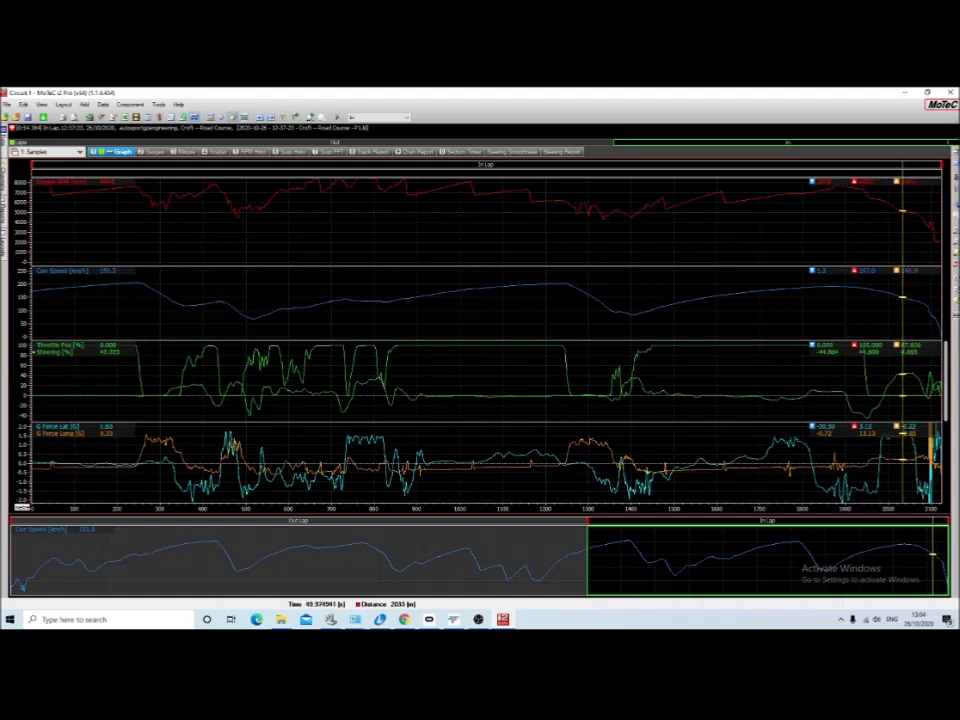
# Step the graph cursor back through the preceding negative lateral G section to its negative peak at about 1892 m.
pyautogui.press('Left')
pyautogui.press('Left')
pyautogui.press('Left')
pyautogui.press('Left')
pyautogui.press('Left')
pyautogui.press('Left')
pyautogui.press('Left')
pyautogui.press('Left')
pyautogui.press('Left')
pyautogui.press('Left')
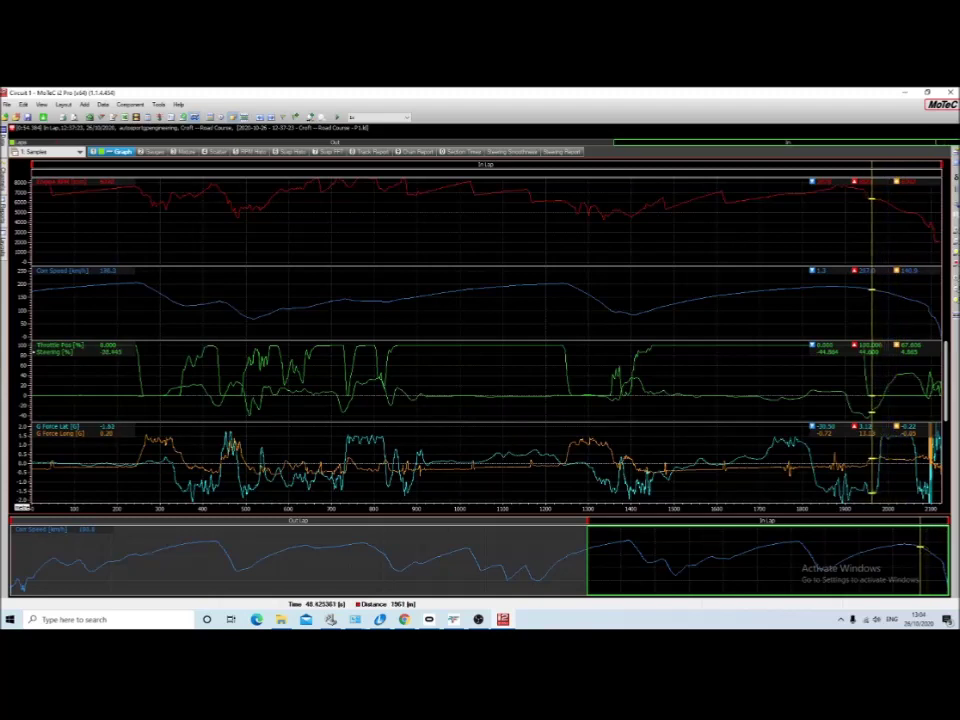
pyautogui.press('Left')
pyautogui.press('Left')
pyautogui.press('Left')
pyautogui.press('Left')
pyautogui.press('Left')
pyautogui.press('Left')
pyautogui.press('Left')
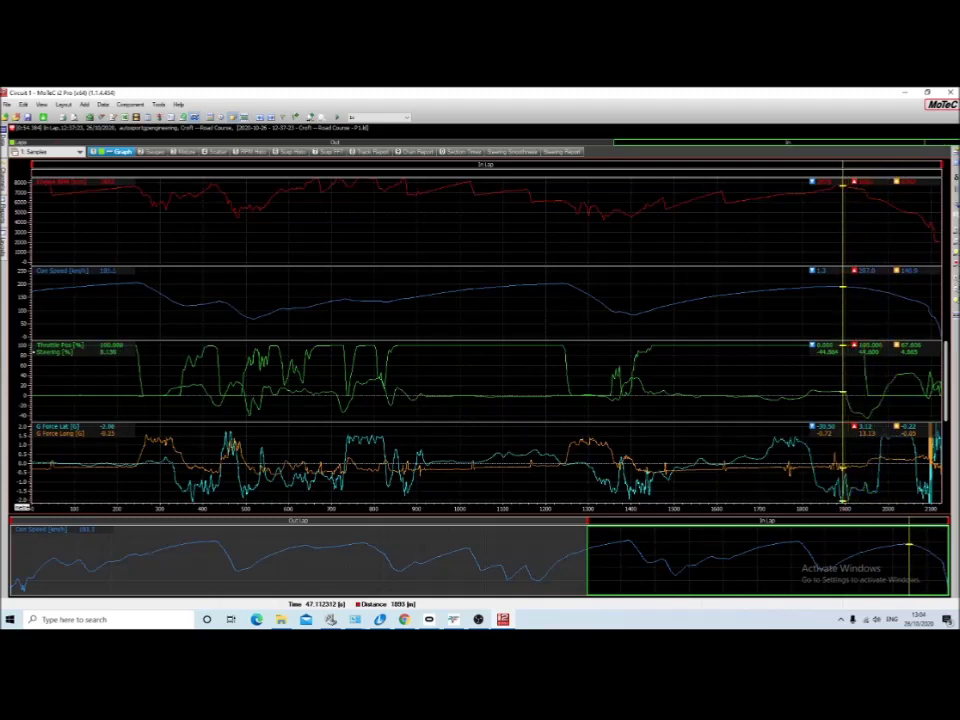
pyautogui.press('Left')
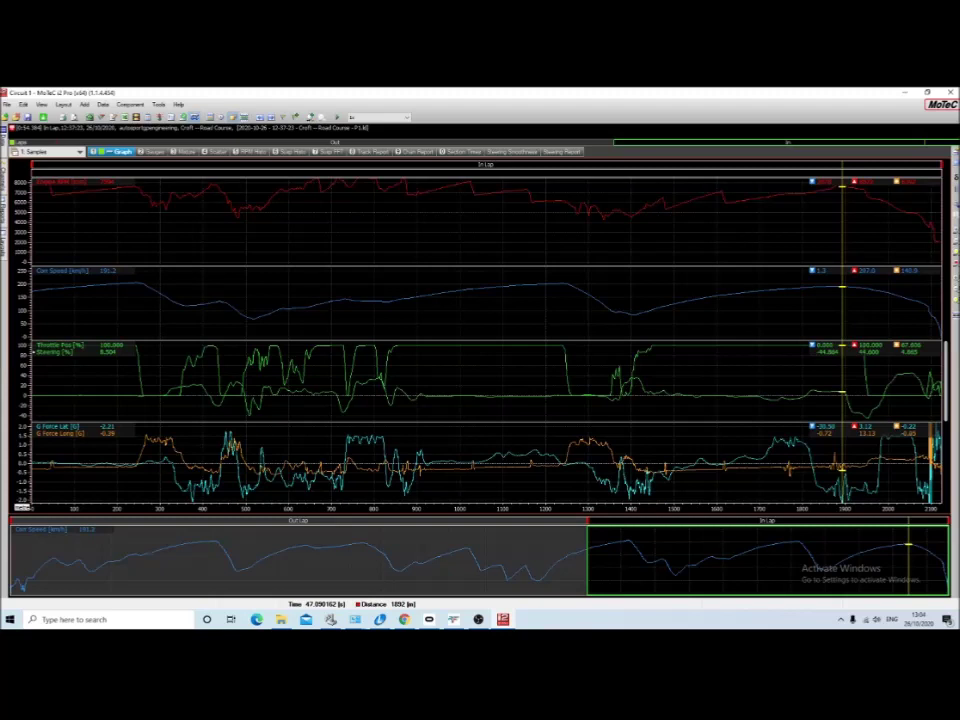
# Step the graph cursor forward from the negative lateral G peak to the spikes near the lap's end, at about 2095 m.
pyautogui.press('Right')
pyautogui.press('Right')
pyautogui.press('Right')
pyautogui.press('Right')
pyautogui.press('Right')
pyautogui.press('Right')
pyautogui.press('Right')
pyautogui.press('Right')
pyautogui.press('Right')
pyautogui.press('Right')
pyautogui.press('Right')
pyautogui.press('Right')
pyautogui.press('Right')
pyautogui.press('Right')
pyautogui.press('Right')
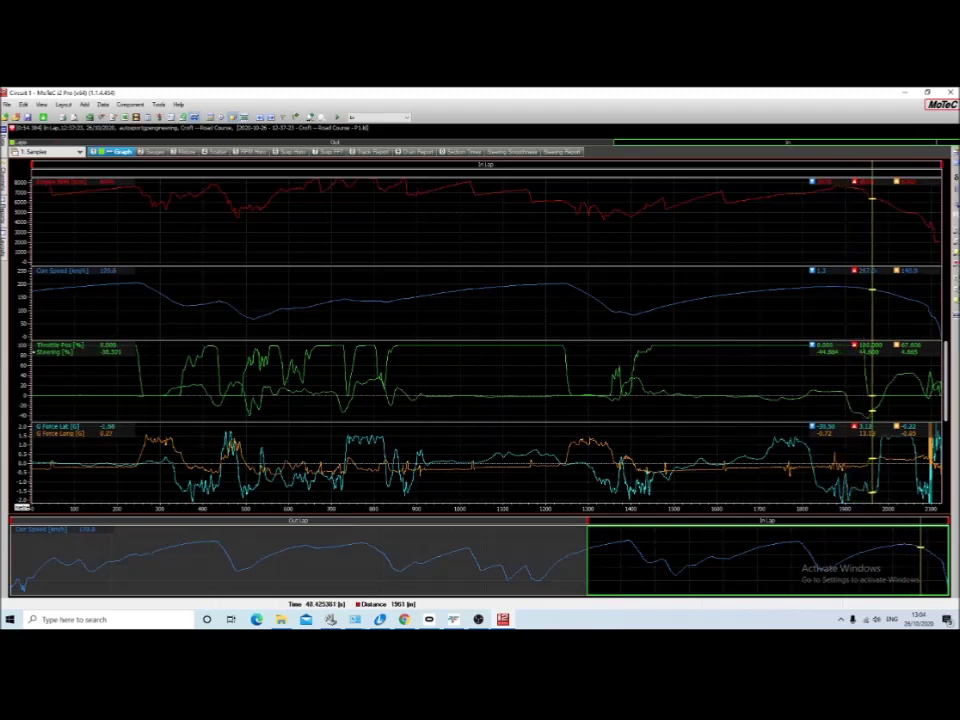
pyautogui.press('Right')
pyautogui.press('Right')
pyautogui.press('Right')
pyautogui.press('Right')
pyautogui.press('Right')
pyautogui.press('Right')
pyautogui.press('Right')
pyautogui.press('Right')
pyautogui.press('Right')
pyautogui.press('Right')
pyautogui.press('Right')
pyautogui.press('Right')
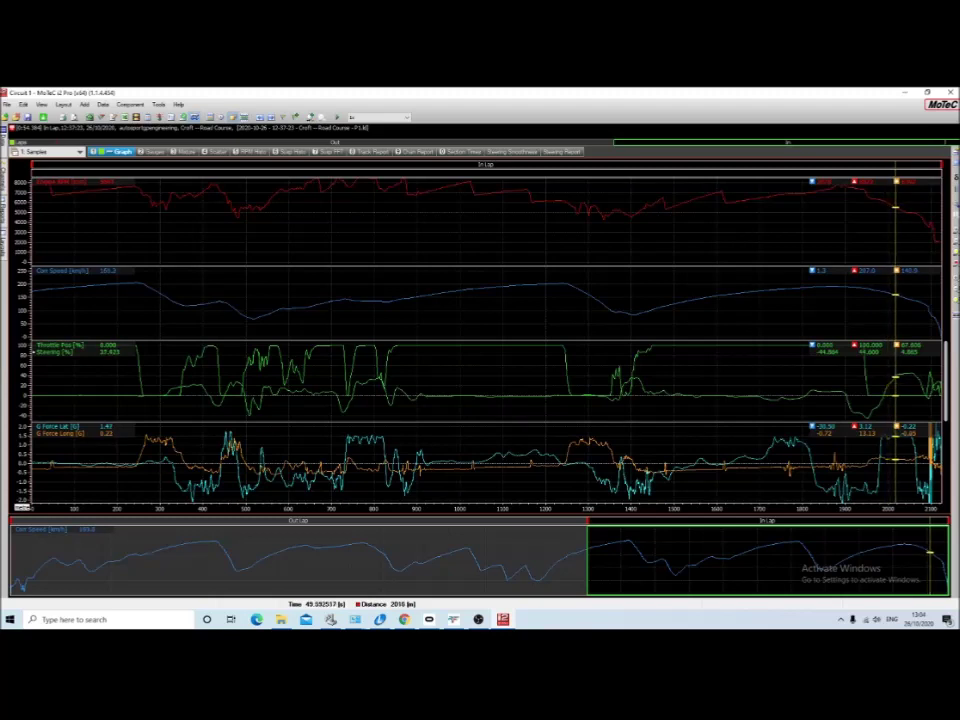
pyautogui.press('Right')
pyautogui.press('Right')
pyautogui.press('Right')
pyautogui.press('Right')
pyautogui.press('Right')
pyautogui.press('Right')
pyautogui.press('Right')
pyautogui.press('Right')
pyautogui.press('Right')
pyautogui.press('Right')
pyautogui.press('Right')
pyautogui.press('Right')
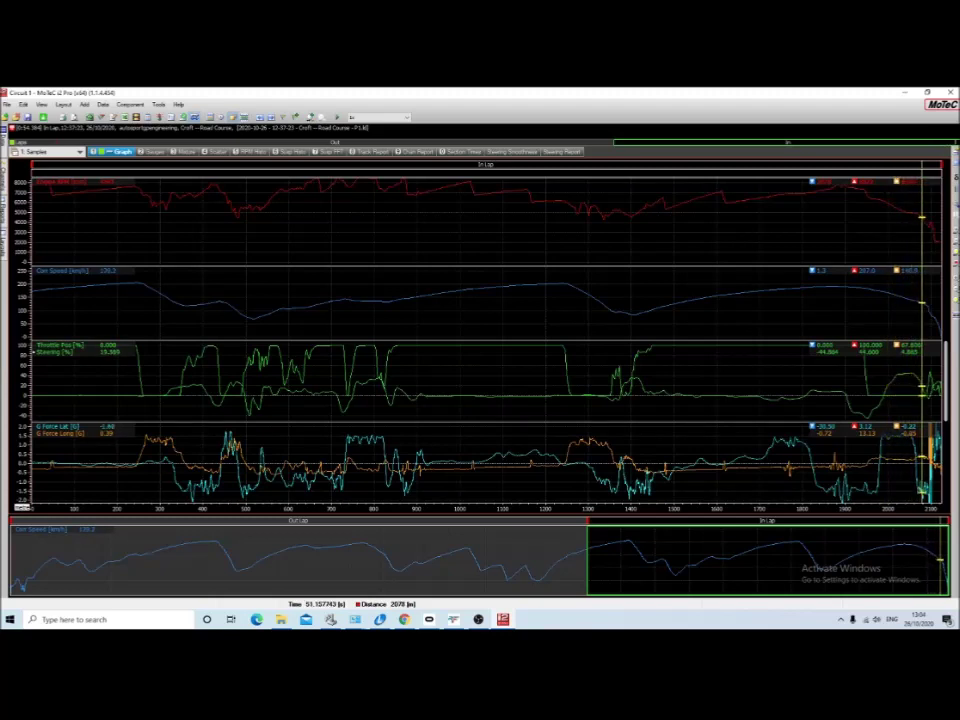
pyautogui.press('Right')
pyautogui.press('Right')
pyautogui.press('Right')
pyautogui.press('Right')
pyautogui.press('Right')
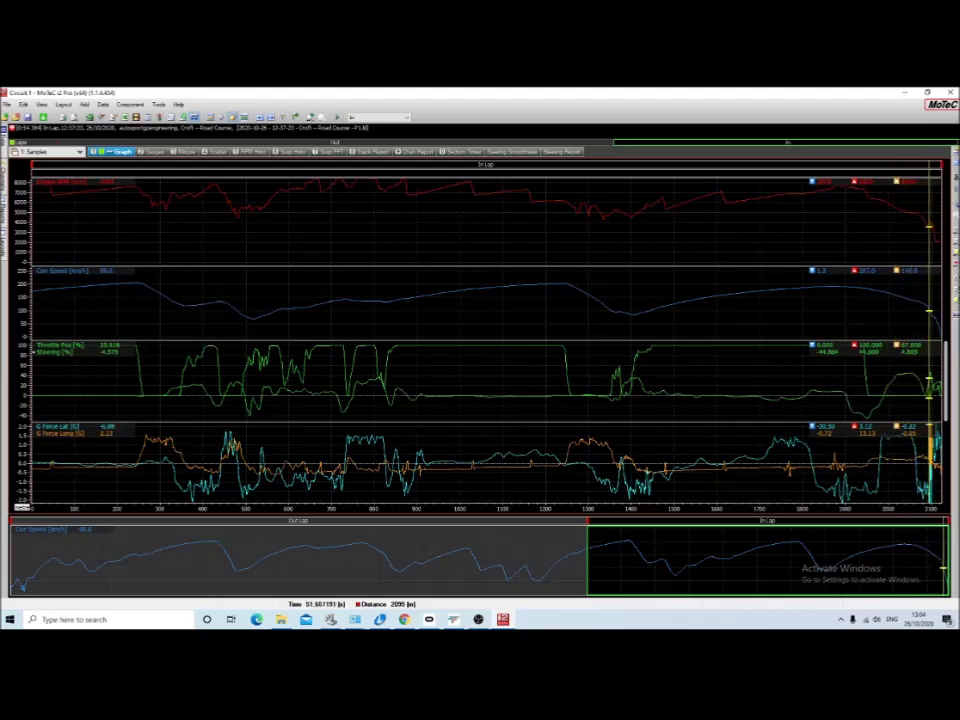
# Step the graph cursor back from the spikes near the lap's end to the last positive lateral G plateau, at about 2031 m.
pyautogui.press('Left')
pyautogui.press('Left')
pyautogui.press('Left')
pyautogui.press('Left')
pyautogui.press('Left')
pyautogui.press('Left')
pyautogui.press('Left')
pyautogui.press('Left')
pyautogui.press('Left')
pyautogui.press('Left')
pyautogui.press('Left')
pyautogui.press('Left')
pyautogui.press('Left')
pyautogui.press('Left')
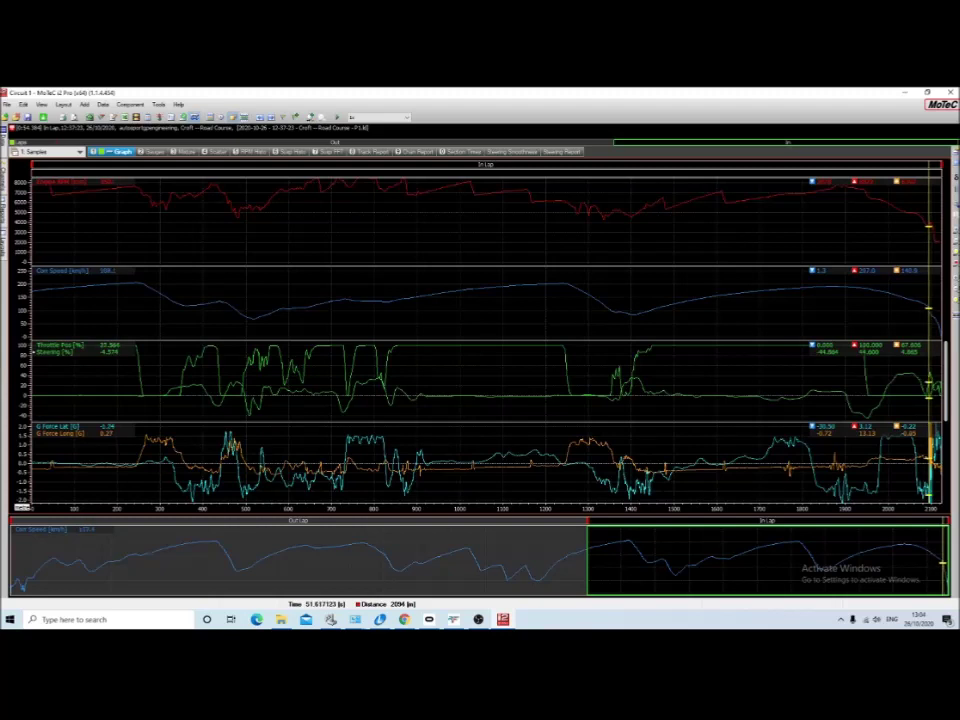
pyautogui.press('Left')
pyautogui.press('Left')
pyautogui.press('Left')
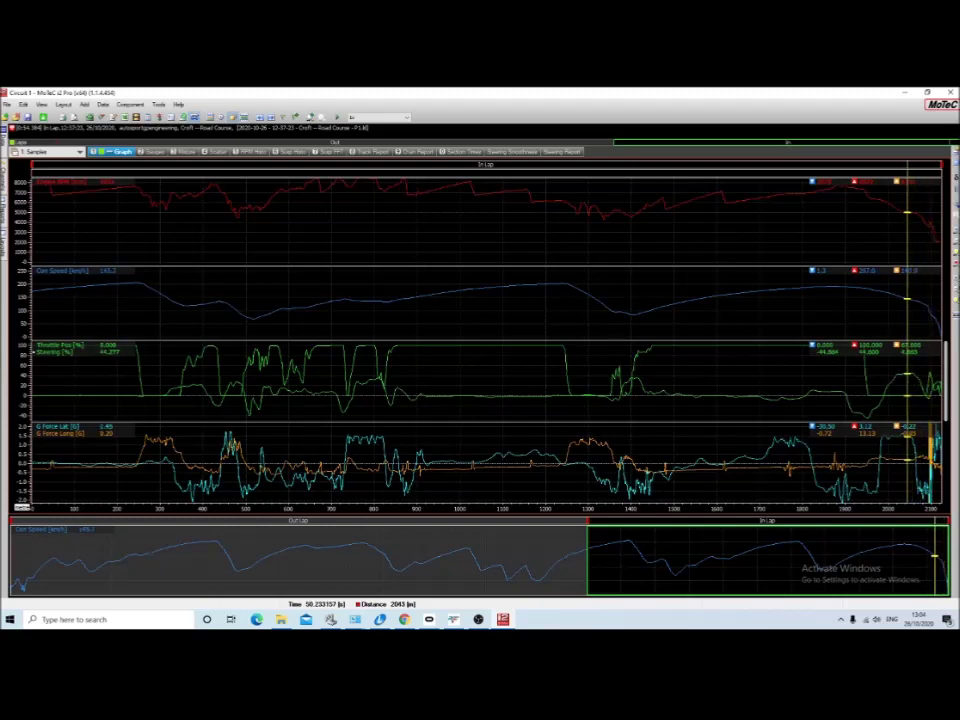
pyautogui.press('Left')
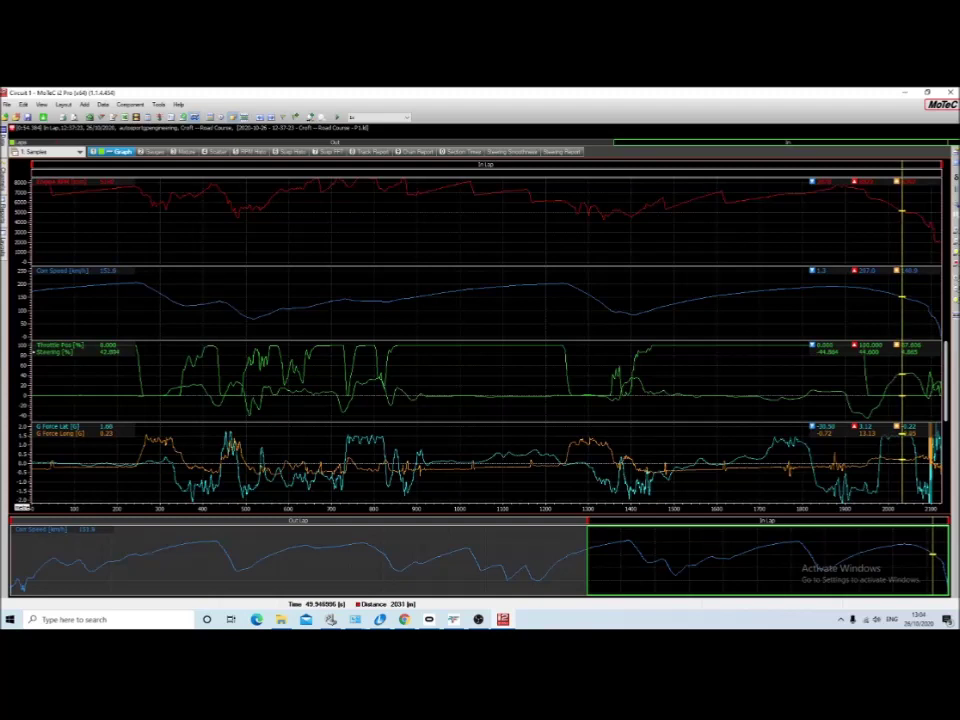
# Step the graph cursor back along the last positive lateral G plateau to about 2008 m.
pyautogui.press('Left')
pyautogui.press('Left')
pyautogui.press('Left')
pyautogui.press('Left')
pyautogui.press('Left')
pyautogui.press('Left')
pyautogui.press('Left')
pyautogui.press('Left')
pyautogui.press('Left')
pyautogui.press('Left')
pyautogui.press('Left')
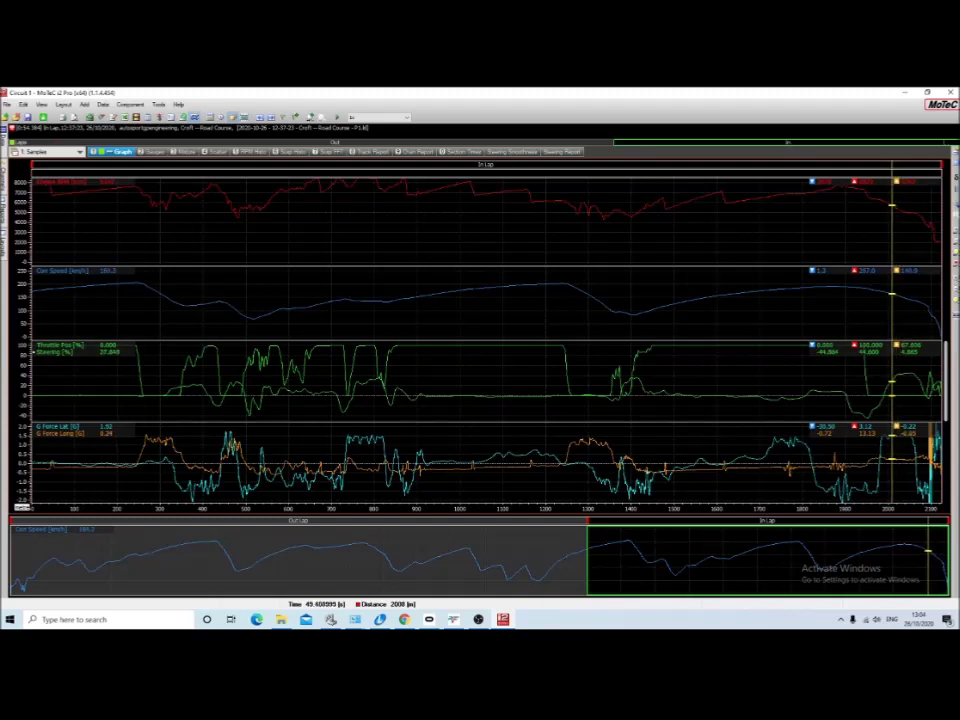
# Step the graph cursor back from the positive plateau through the negative lateral G section to about 1871 m.
pyautogui.press('Left')
pyautogui.press('Left')
pyautogui.press('Left')
pyautogui.press('Left')
pyautogui.press('Left')
pyautogui.press('Left')
pyautogui.press('Left')
pyautogui.press('Left')
pyautogui.press('Left')
pyautogui.press('Left')
pyautogui.press('Left')
pyautogui.press('Left')
pyautogui.press('Left')
pyautogui.press('Left')
pyautogui.press('Left')
pyautogui.press('Left')
pyautogui.press('Left')
pyautogui.press('Left')
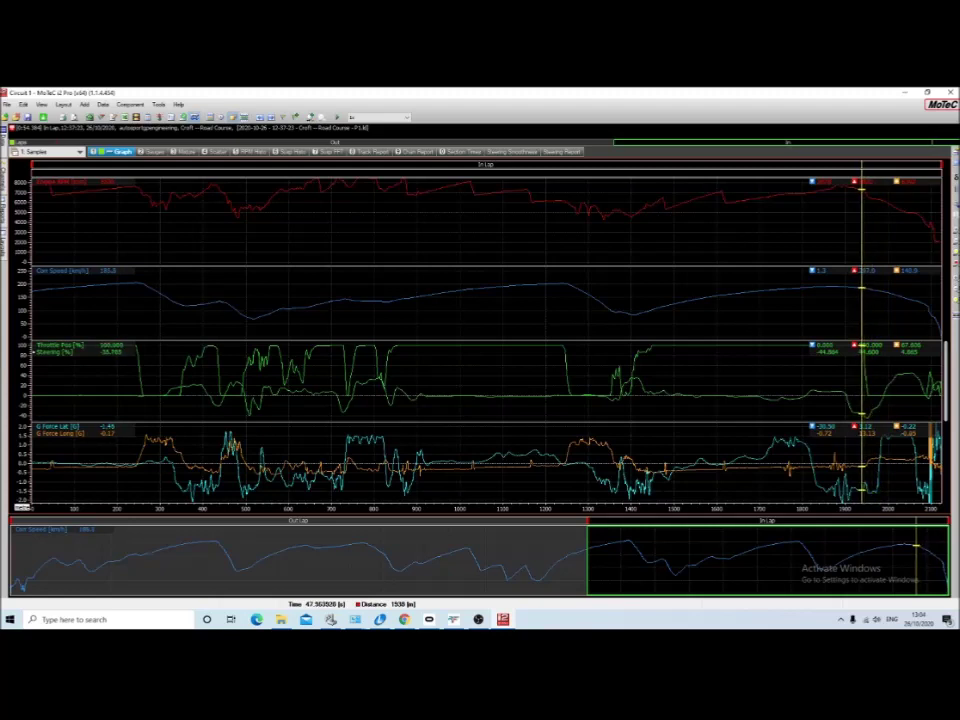
pyautogui.press('Left')
pyautogui.press('Left')
pyautogui.press('Left')
pyautogui.press('Left')
pyautogui.press('Left')
pyautogui.press('Left')
pyautogui.press('Left')
pyautogui.press('Left')
pyautogui.press('Left')
pyautogui.press('Left')
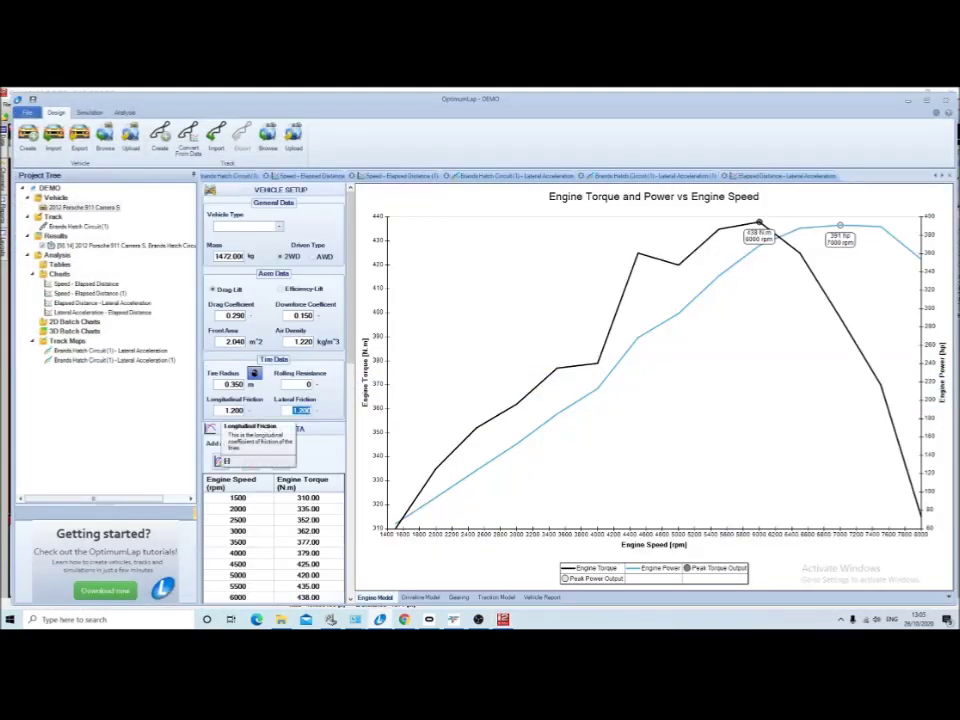
# In OptimumLap, set the Porsche's lateral friction and longitudinal friction to 1.6.
pyautogui.write('1.6')
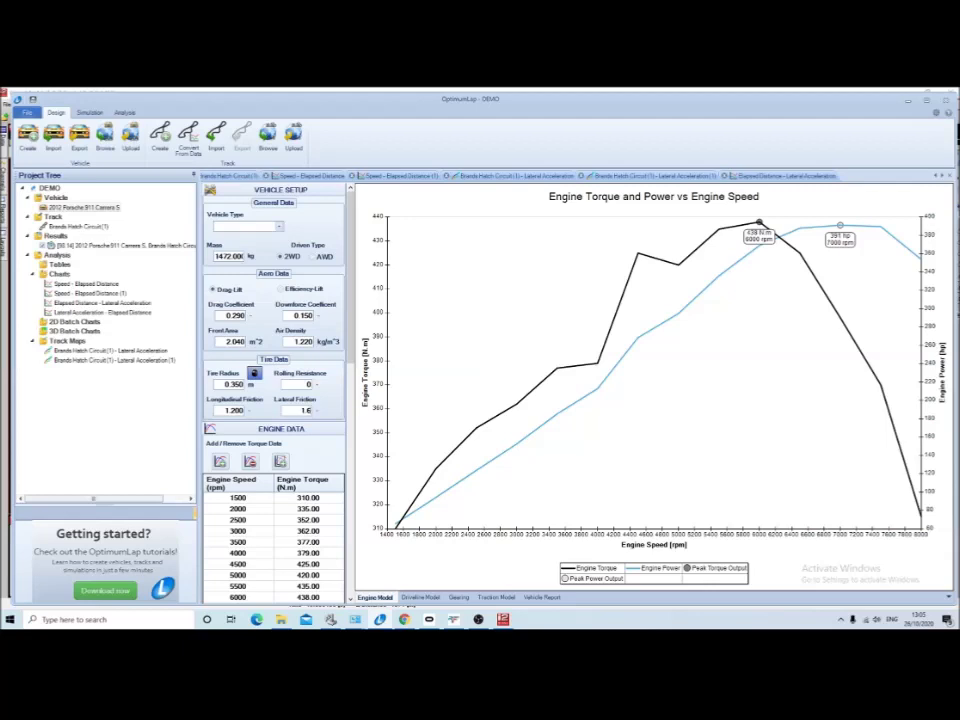
pyautogui.moveTo(244, 411); pyautogui.dragTo(230, 411)
pyautogui.write('6')
# Run a new simulation of the 2012 Porsche 911 Carrera S on the Brands Hatch circuit.
pyautogui.click(89, 112)
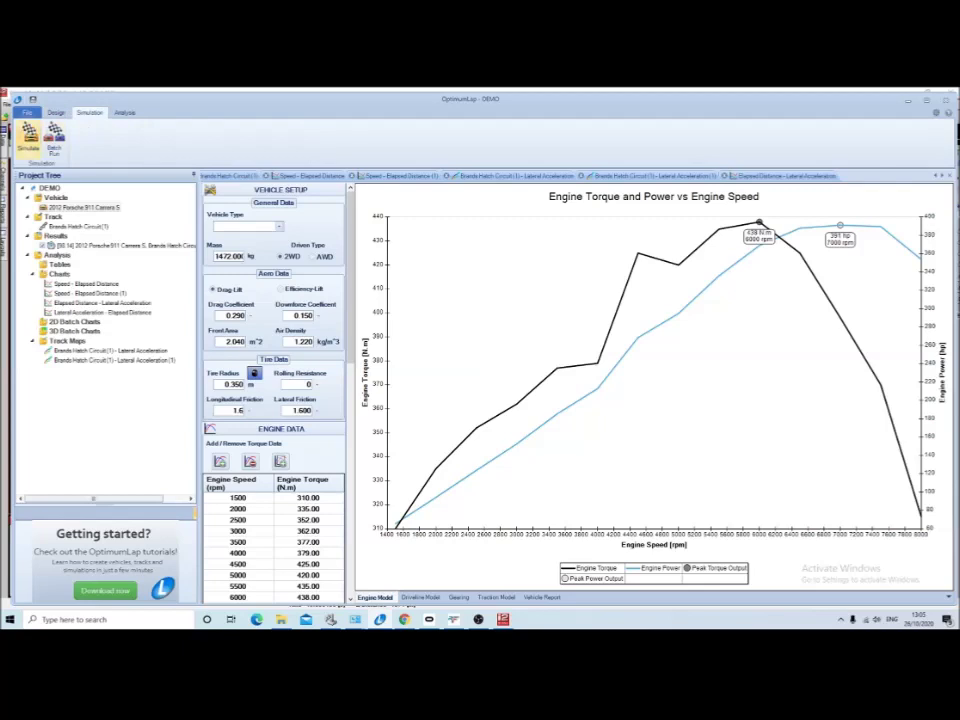
pyautogui.click(29, 133)
pyautogui.click(529, 421)
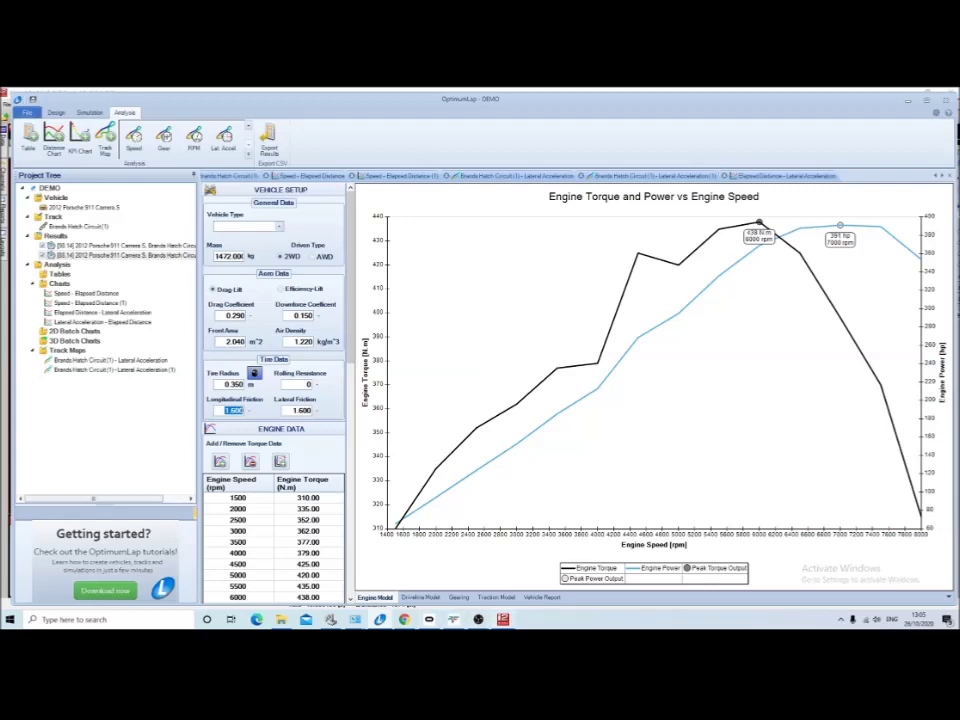
# Switch to MoTeC i2 Pro and place the graph cursor on the longitudinal G plateau of the mid-lap braking zone, at about 1304 m.
pyautogui.hotkey('alt', 'Tab')
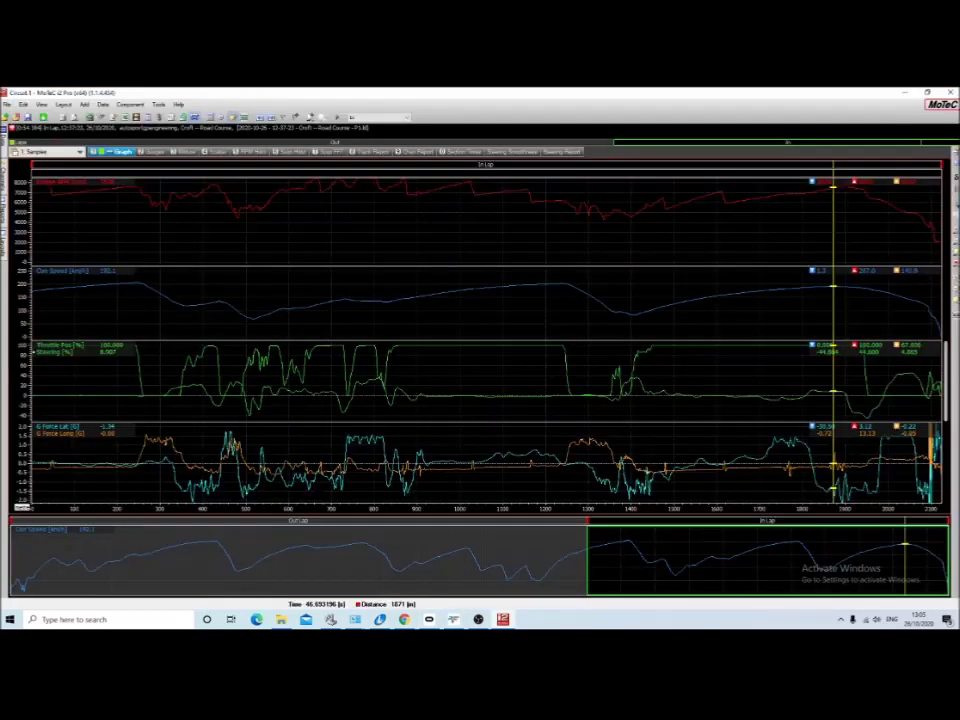
pyautogui.moveTo(833, 340); pyautogui.dragTo(799, 340)
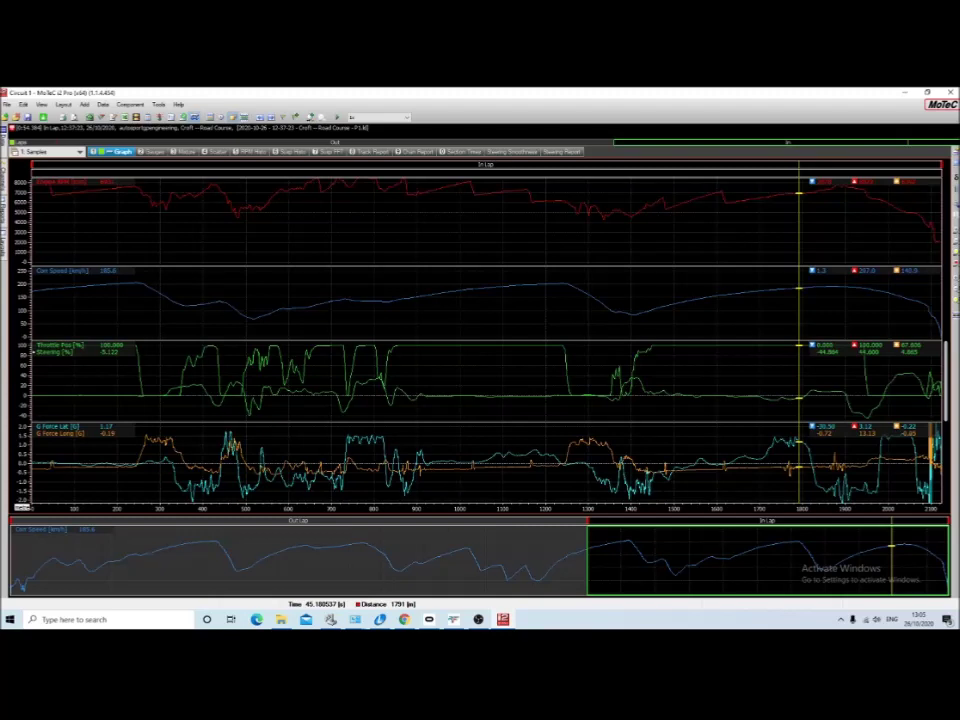
pyautogui.click(593, 340)
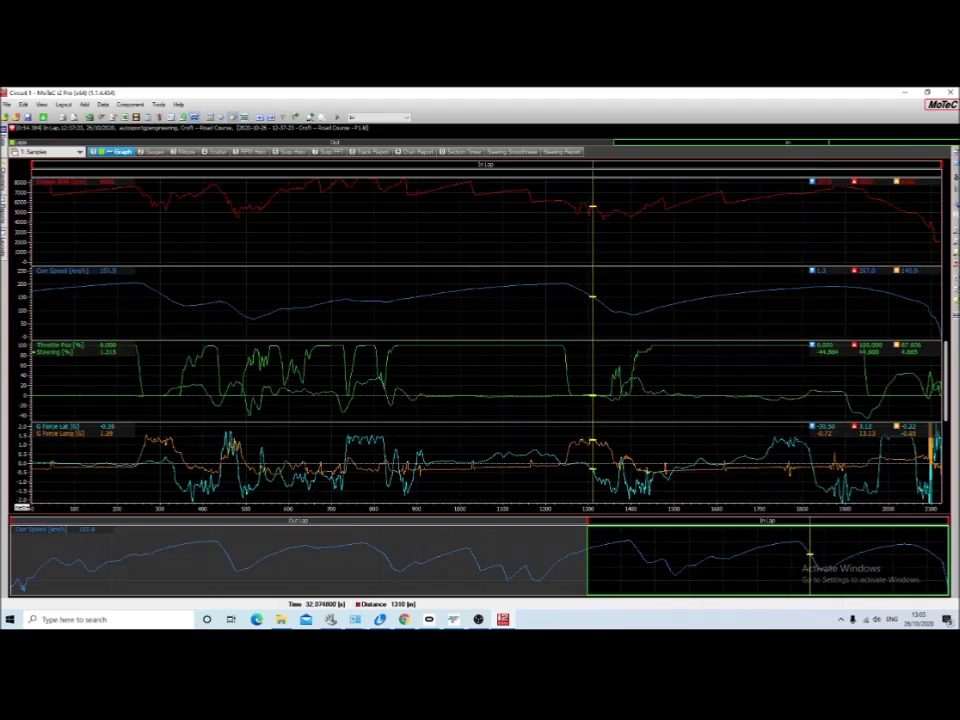
pyautogui.moveTo(593, 340); pyautogui.dragTo(590, 340)
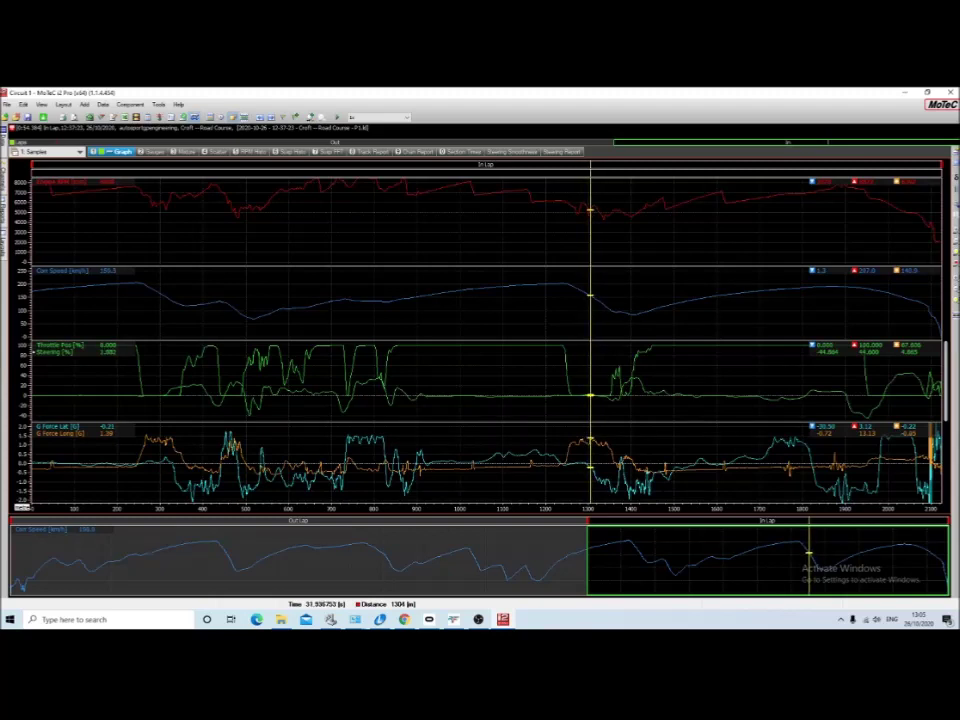
# Place the graph cursor on the longitudinal G peak of the lap's first braking zone, at about 268 m.
pyautogui.click(633, 545)
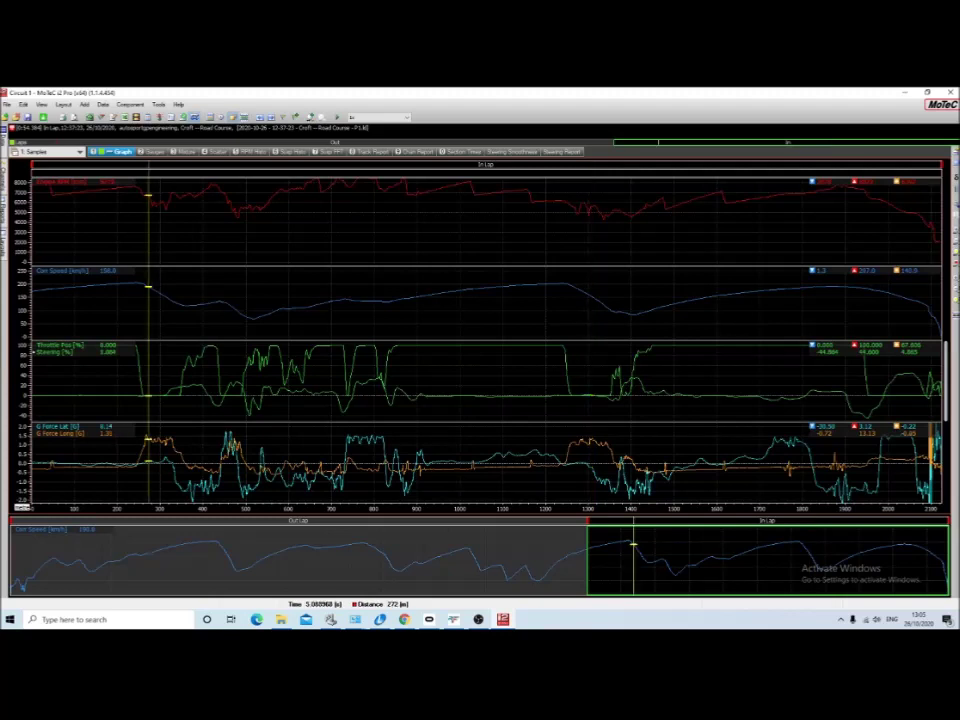
pyautogui.moveTo(633, 545); pyautogui.dragTo(632, 543)
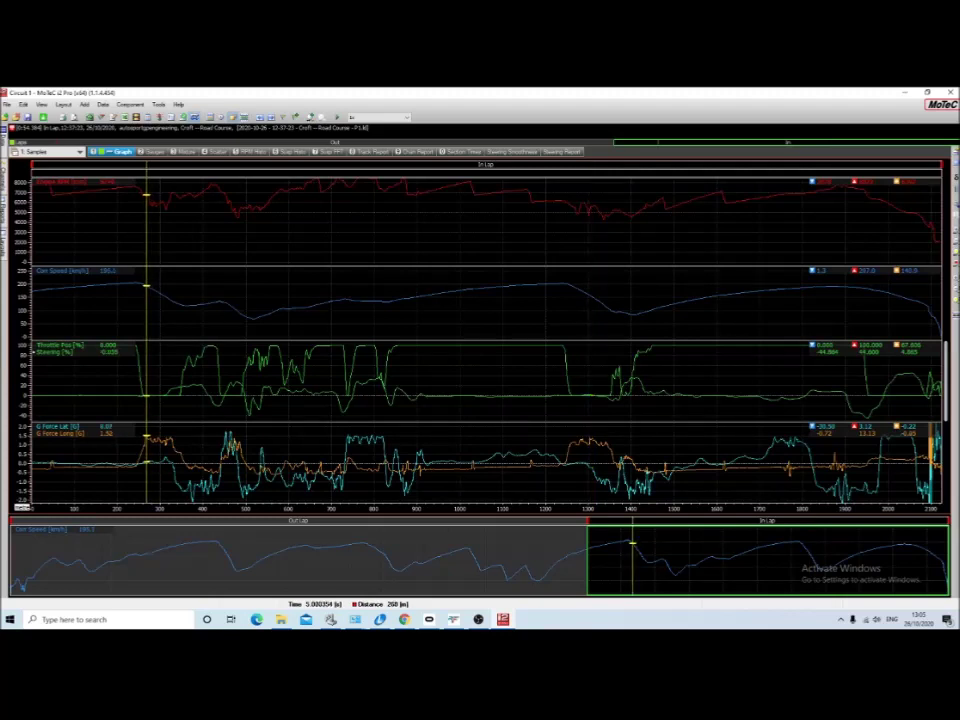
pyautogui.moveTo(146, 340); pyautogui.dragTo(146, 340)
# Switch to OptimumLap and plot speed against elapsed distance and on the track map for both Brands Hatch results.
pyautogui.moveTo(355, 619)
pyautogui.click(378, 572)
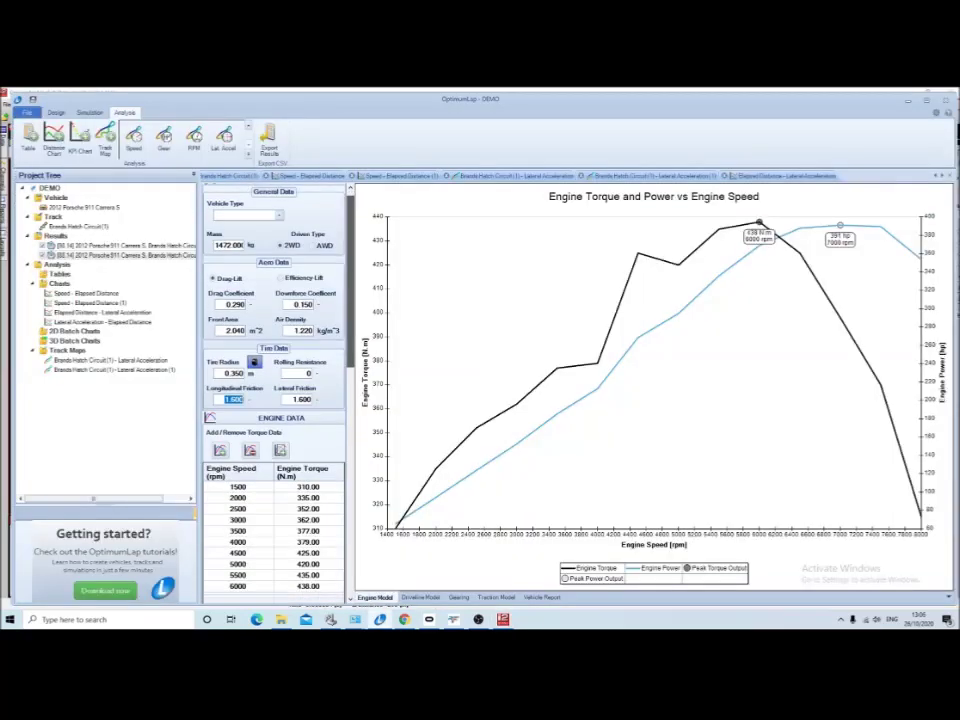
pyautogui.scroll(-3, 275, 400)
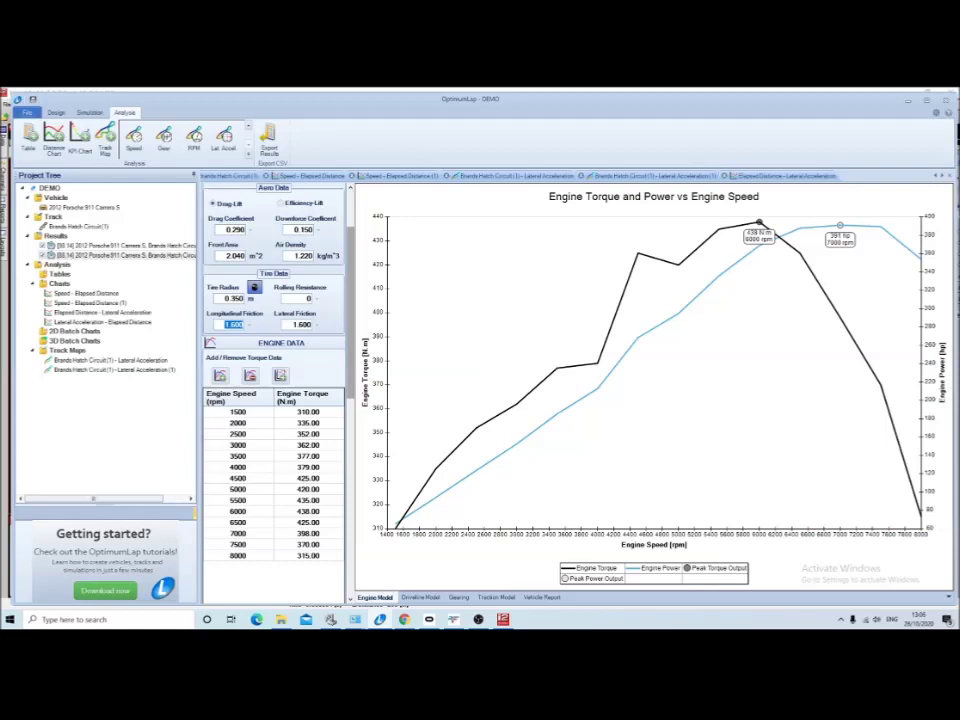
pyautogui.scroll(1, 275, 400)
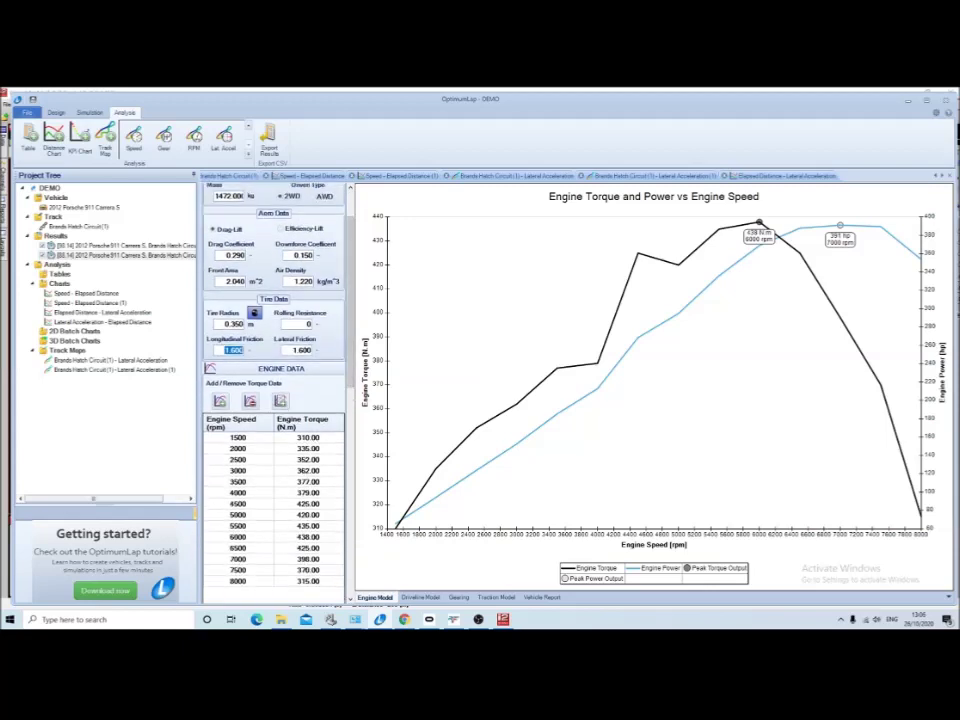
pyautogui.scroll(2, 275, 400)
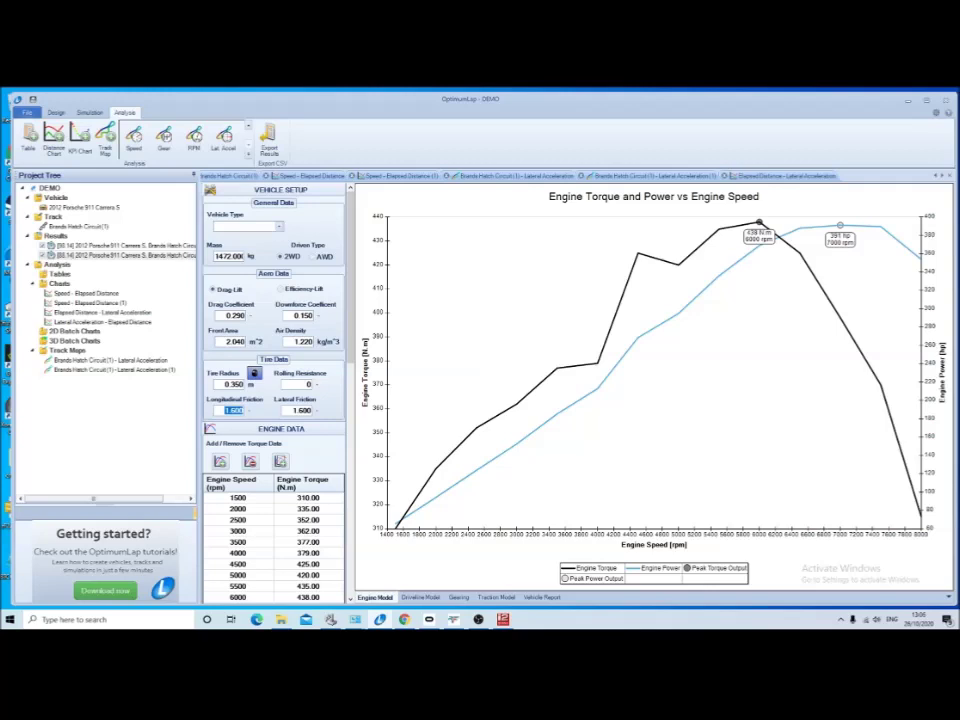
pyautogui.scroll(-3, 275, 400)
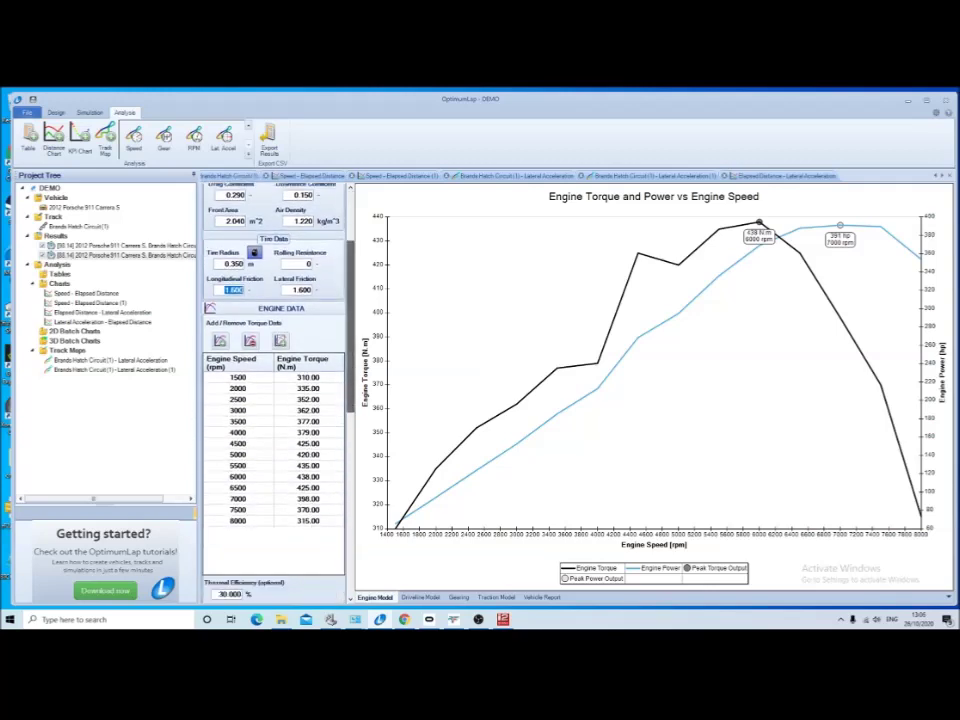
pyautogui.scroll(3, 275, 400)
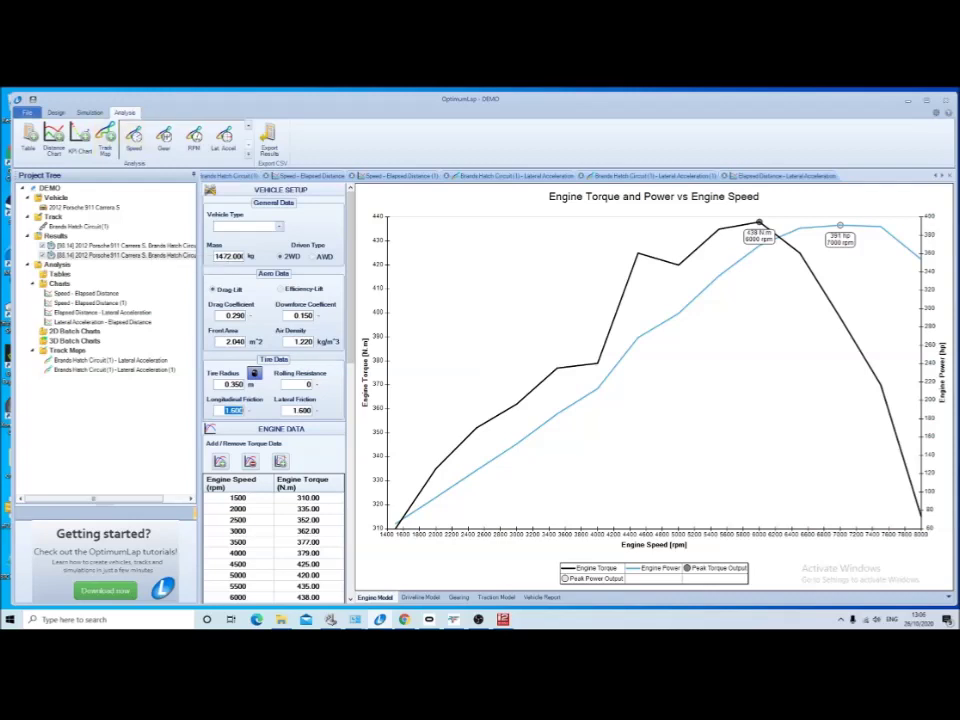
pyautogui.click(134, 139)
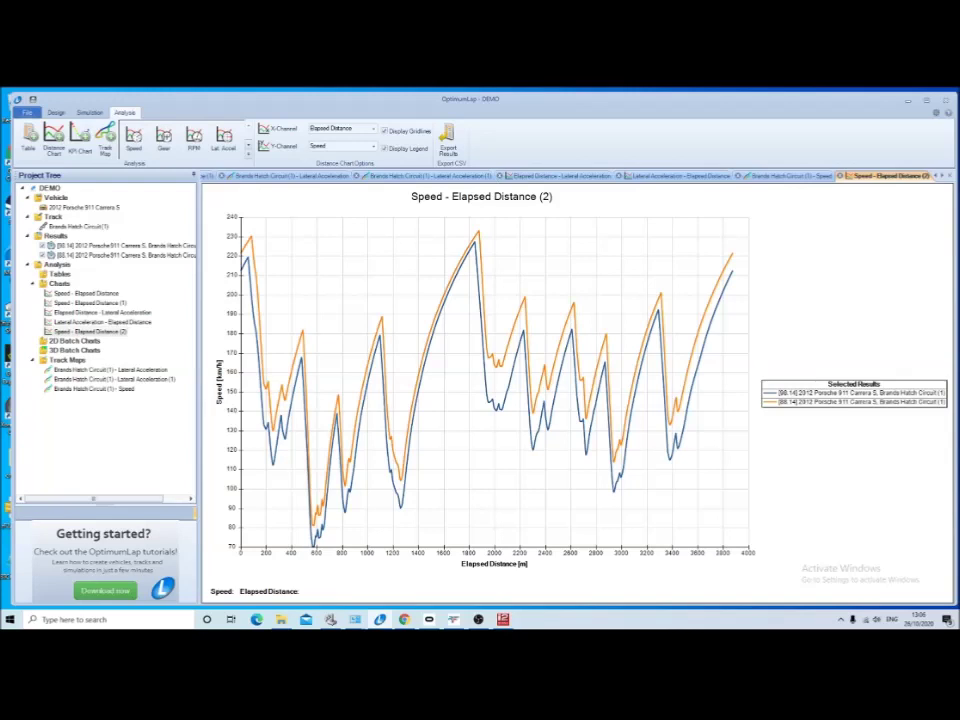
# Reopen the 2012 Porsche 911 Carrera S vehicle setup and view its transmission data.
pyautogui.moveTo(48, 247)
pyautogui.doubleClick(84, 208)
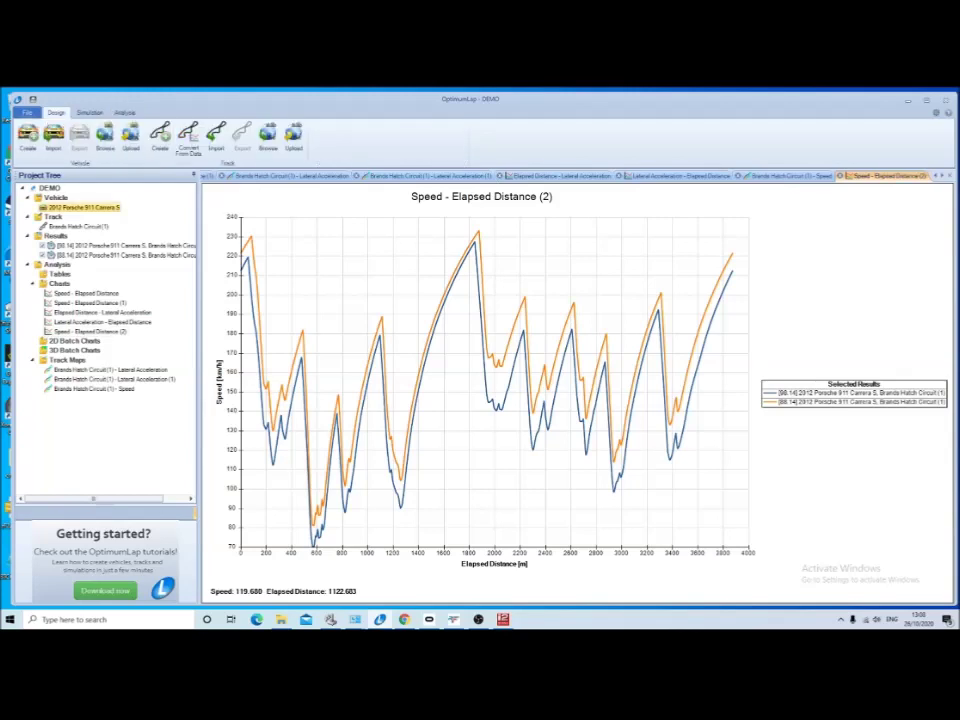
pyautogui.scroll(-10, 275, 400)
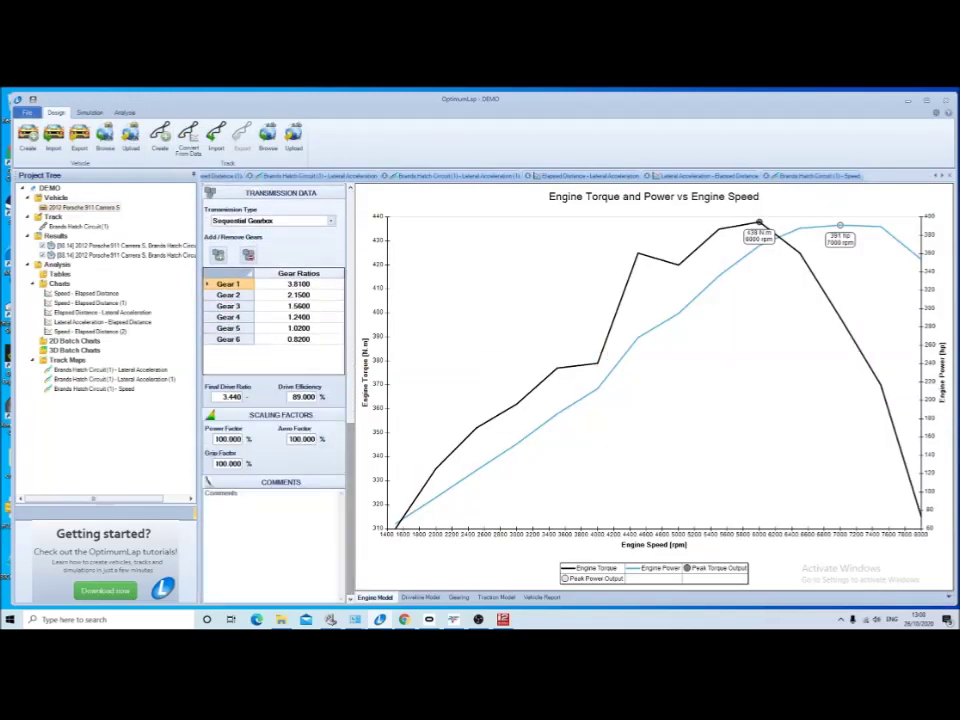
pyautogui.scroll(3, 275, 390)
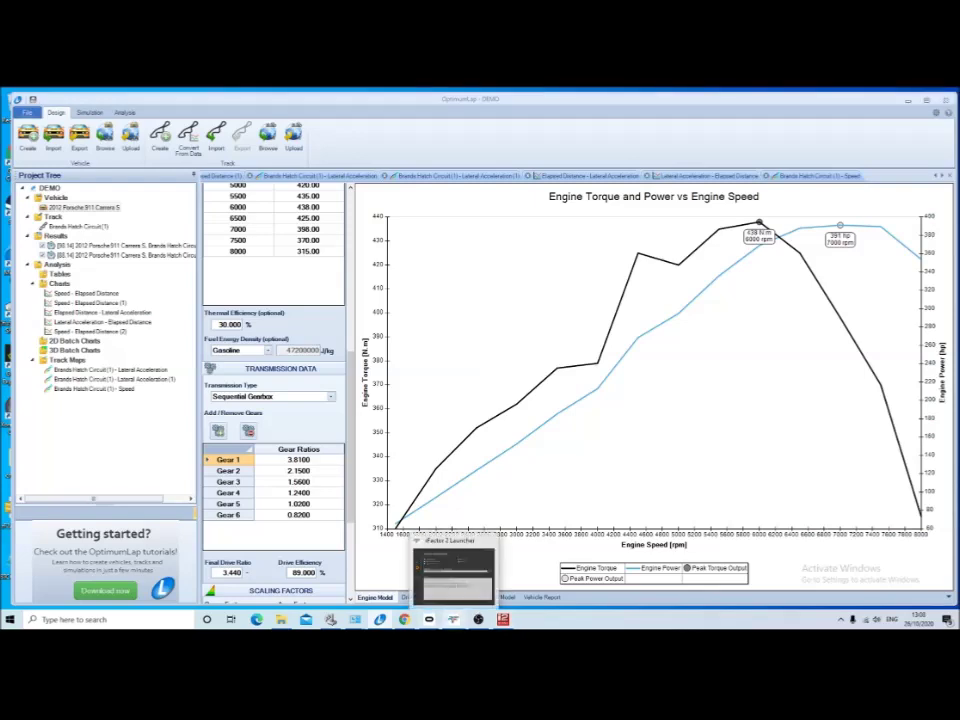
# Switch to the rFactor 2 Launcher, move its window over the engine chart, and minimize it.
pyautogui.click(453, 620)
pyautogui.moveTo(574, 108); pyautogui.dragTo(614, 163)
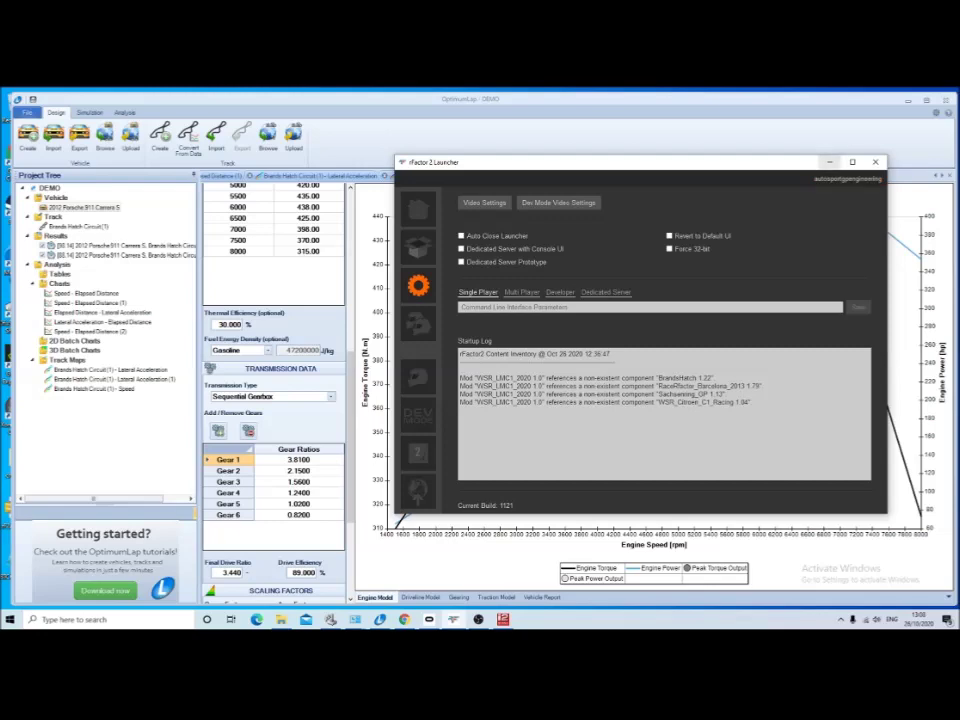
pyautogui.click(829, 162)
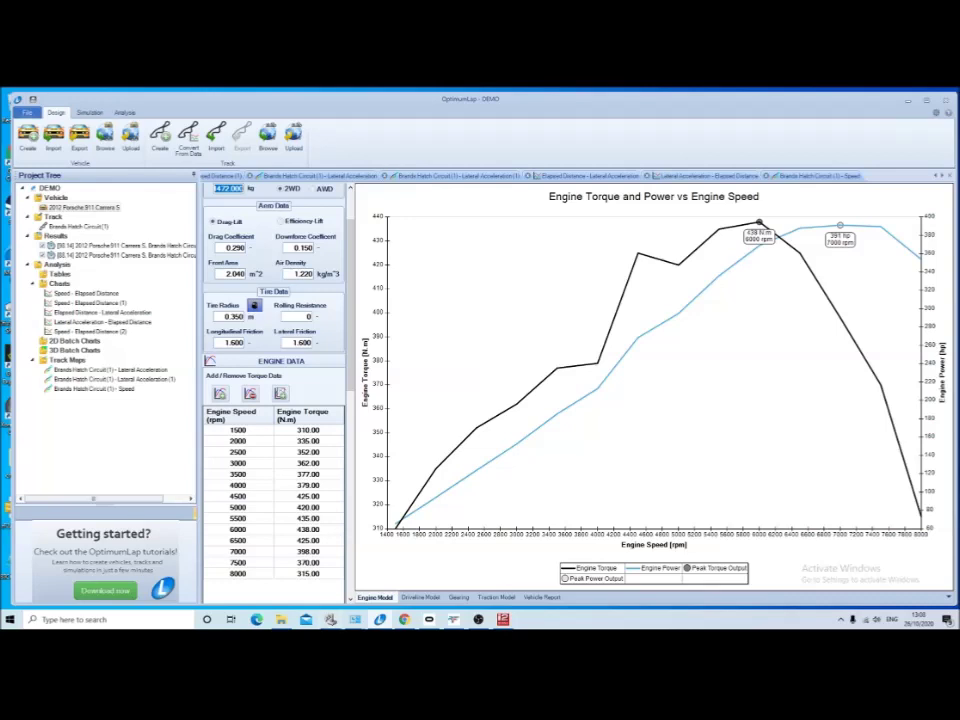
# Review the vehicle setup in OptimumLap from the engine data down to the gear ratios and scaling factors.
pyautogui.scroll(-4, 275, 400)
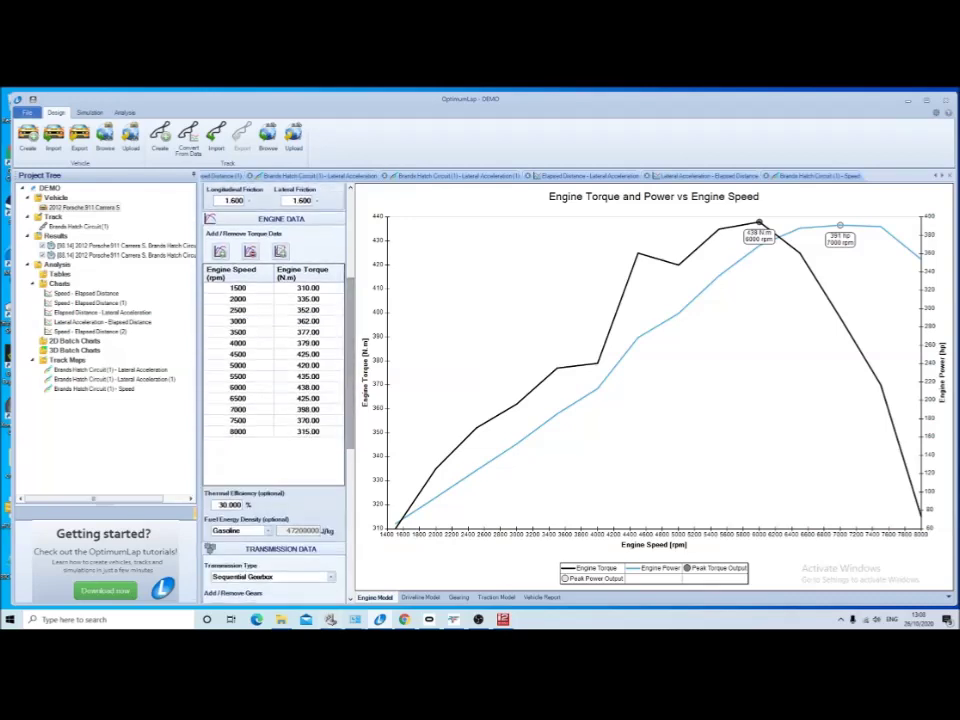
pyautogui.scroll(-8, 275, 400)
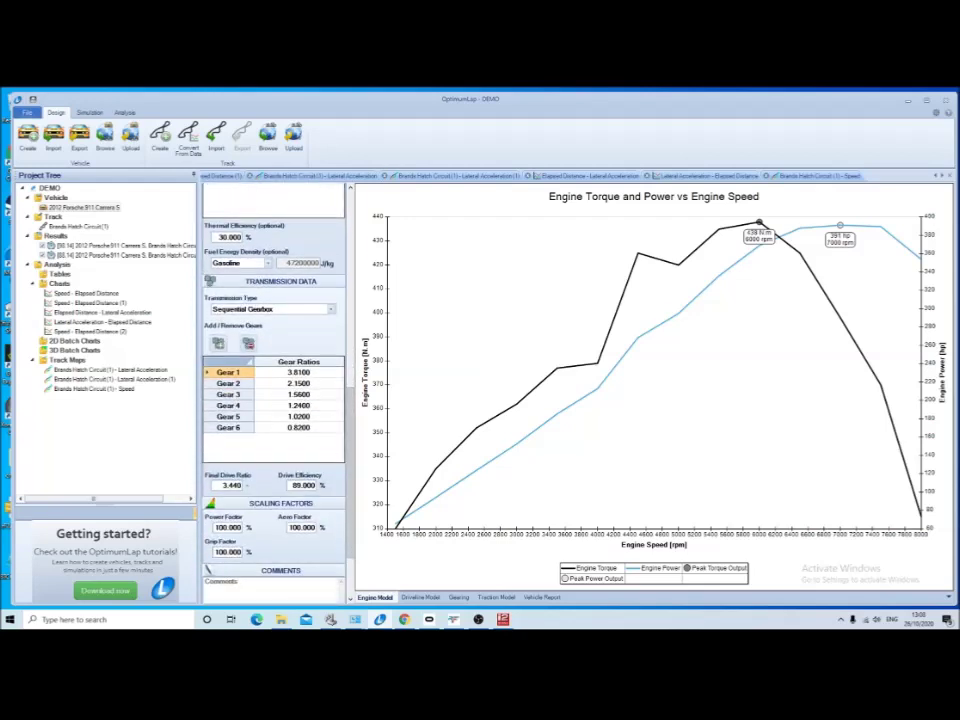
pyautogui.scroll(-3, 275, 400)
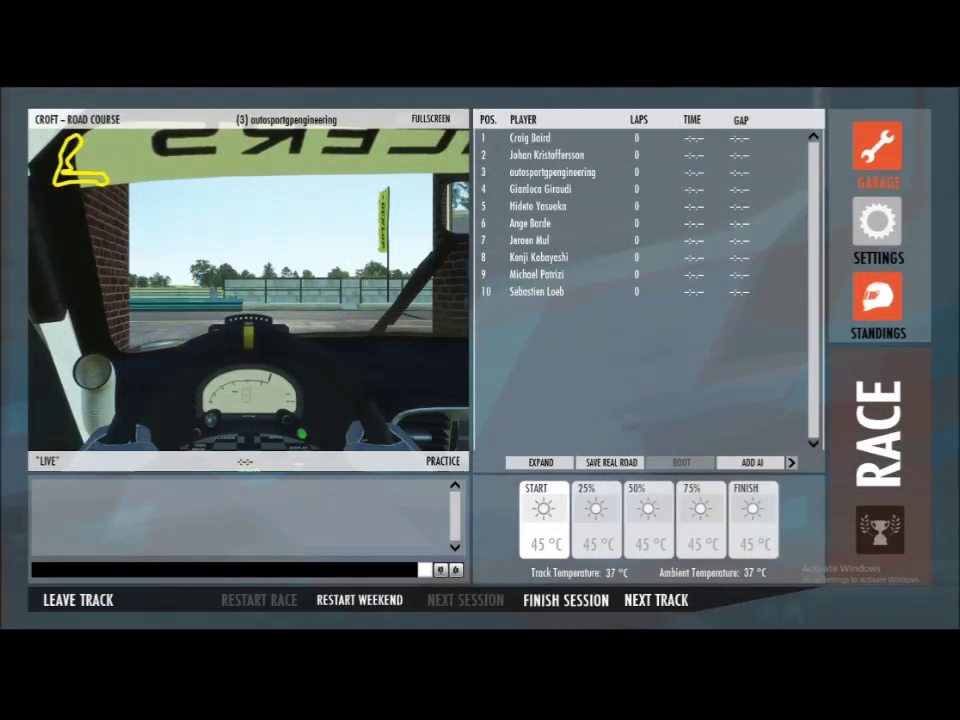
# In rFactor 2, open the car's garage setup and view its general gear, aerodynamics and engine settings.
pyautogui.click(877, 150)
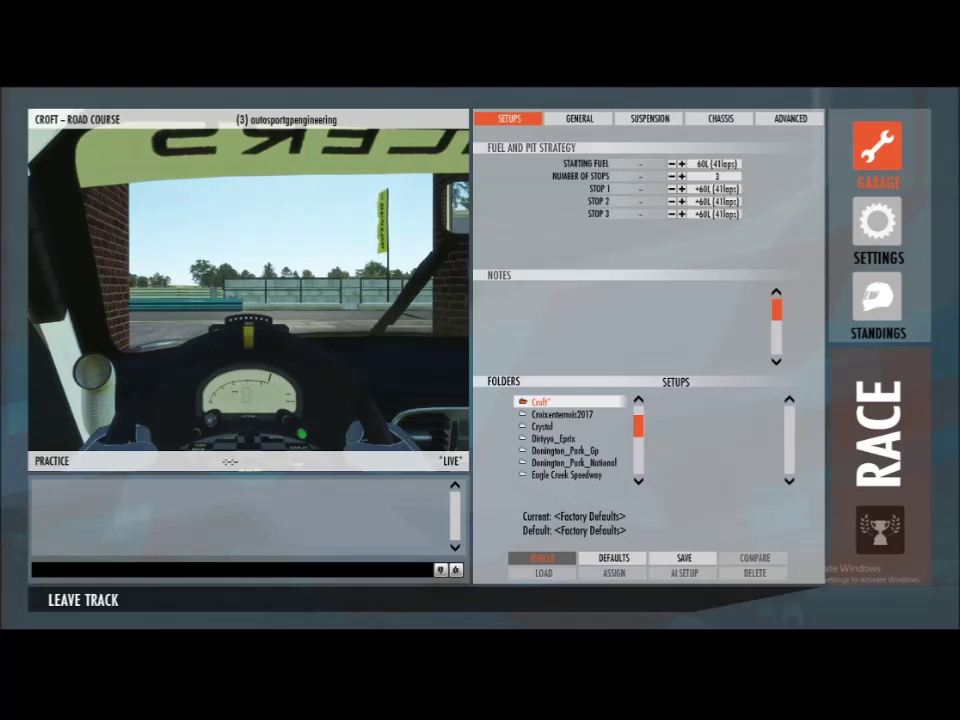
pyautogui.click(579, 118)
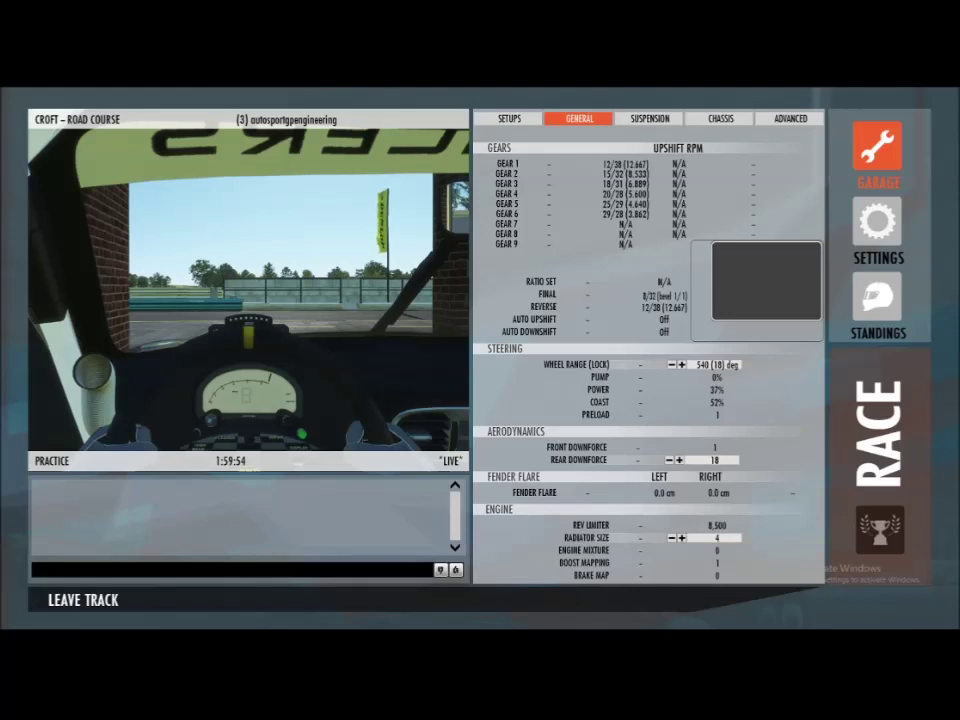
# Leave the Croft track session and quit rFactor 2, confirming the exit.
pyautogui.click(83, 600)
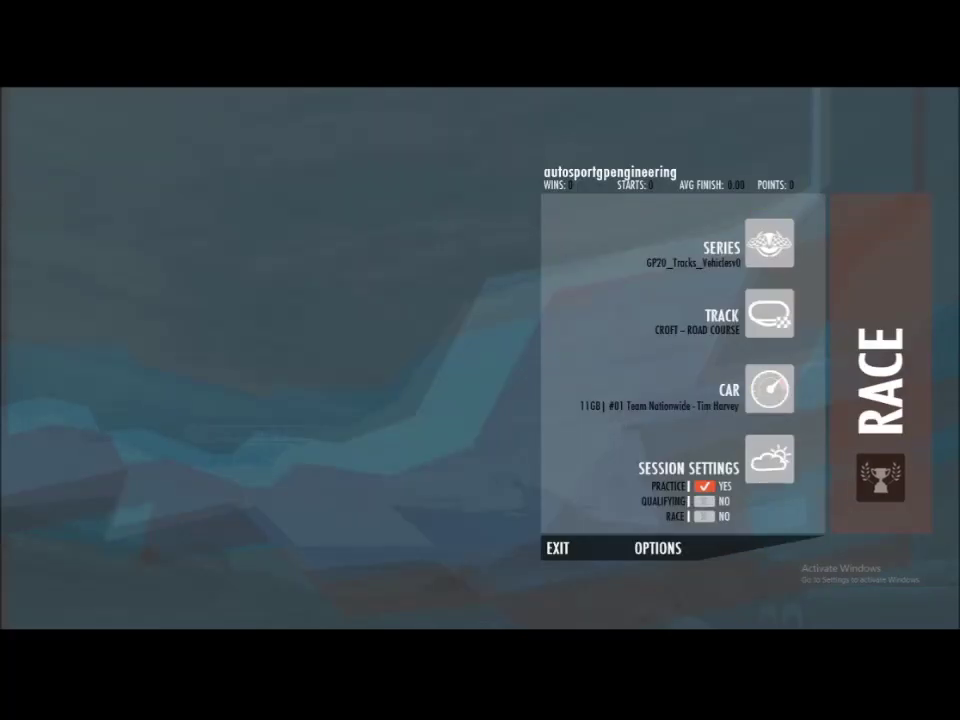
pyautogui.click(557, 548)
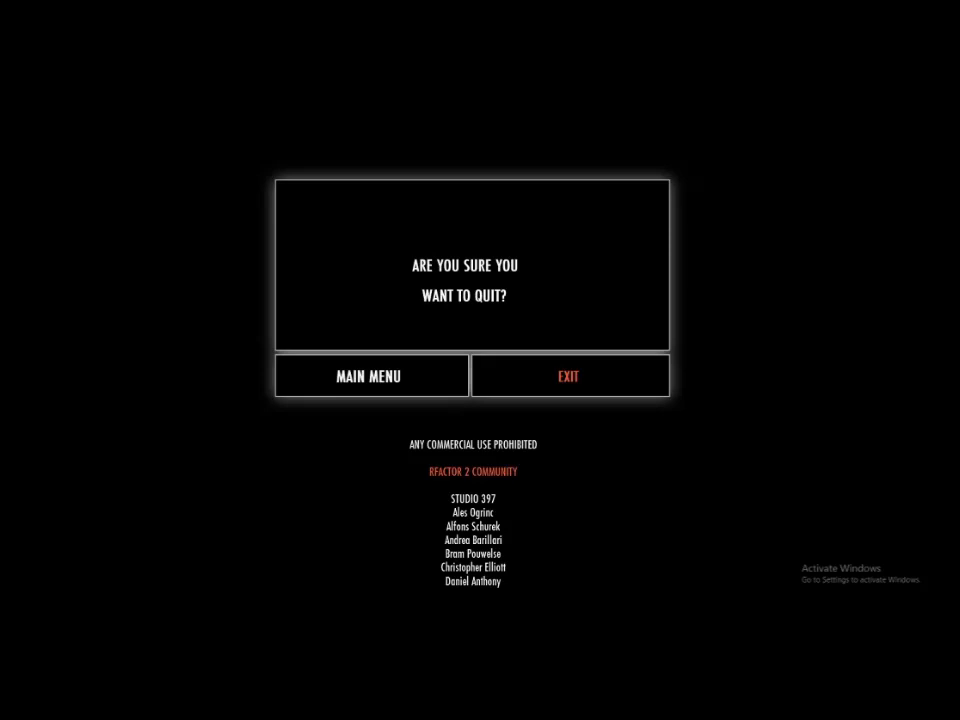
pyautogui.click(568, 376)
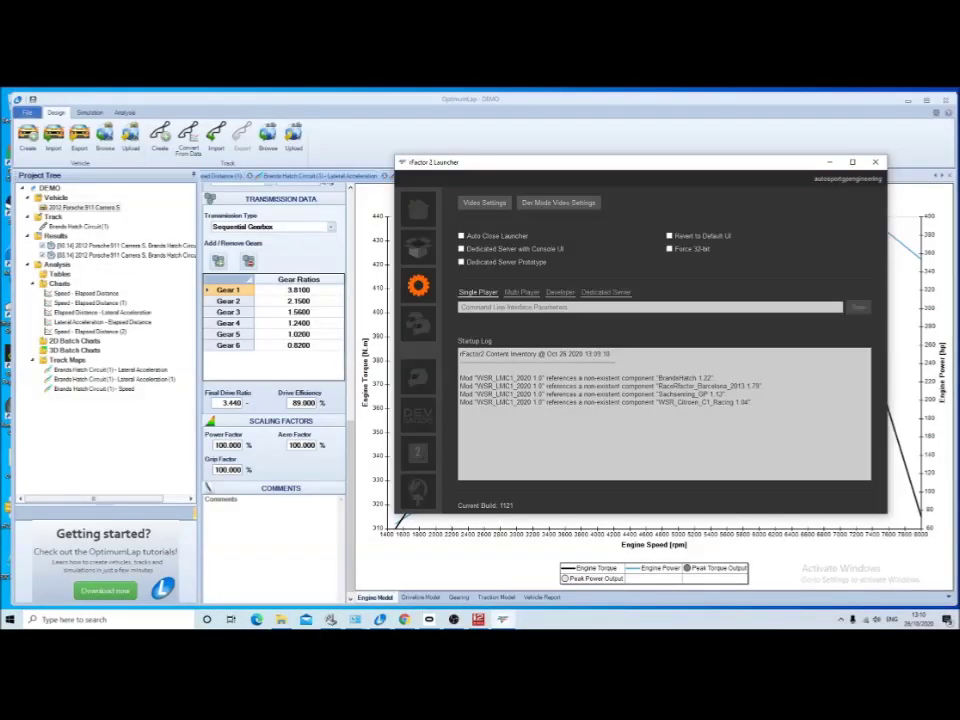
# Switch back to OptimumLap and review the Porsche's setup, from mass, aero and tire data through engine torque to gear ratios and scaling factors.
pyautogui.click(349, 490)
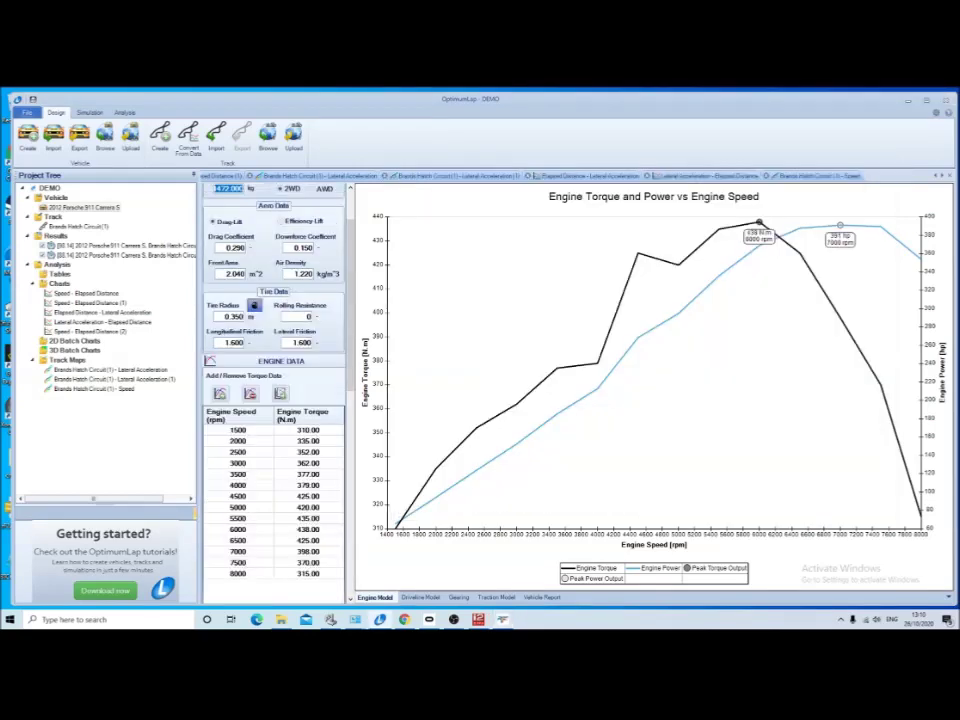
pyautogui.scroll(-5, 275, 400)
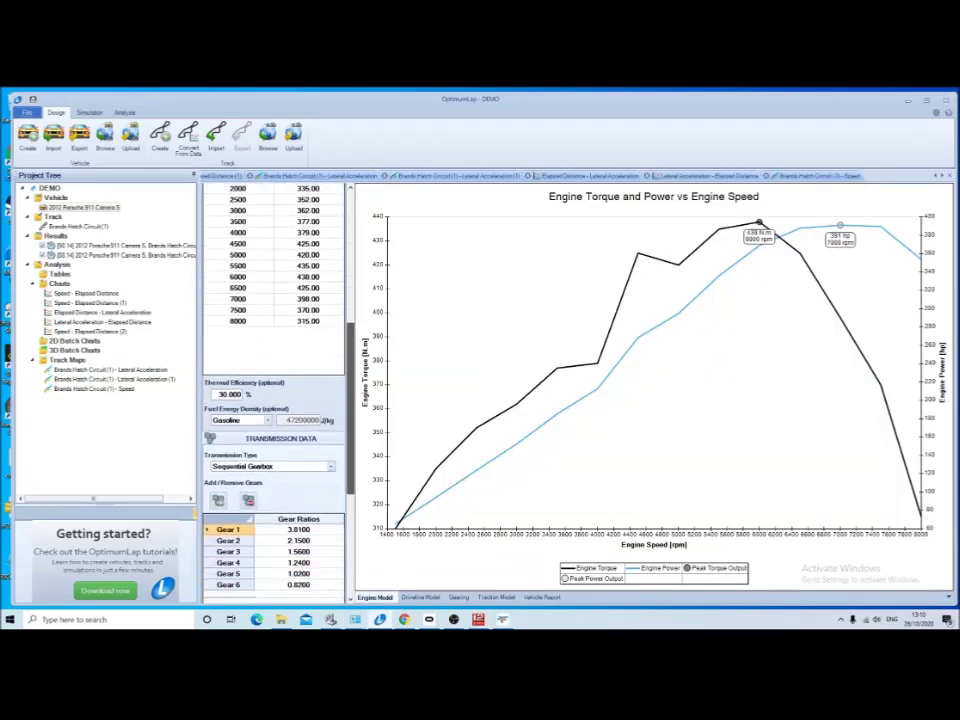
pyautogui.scroll(-4, 275, 400)
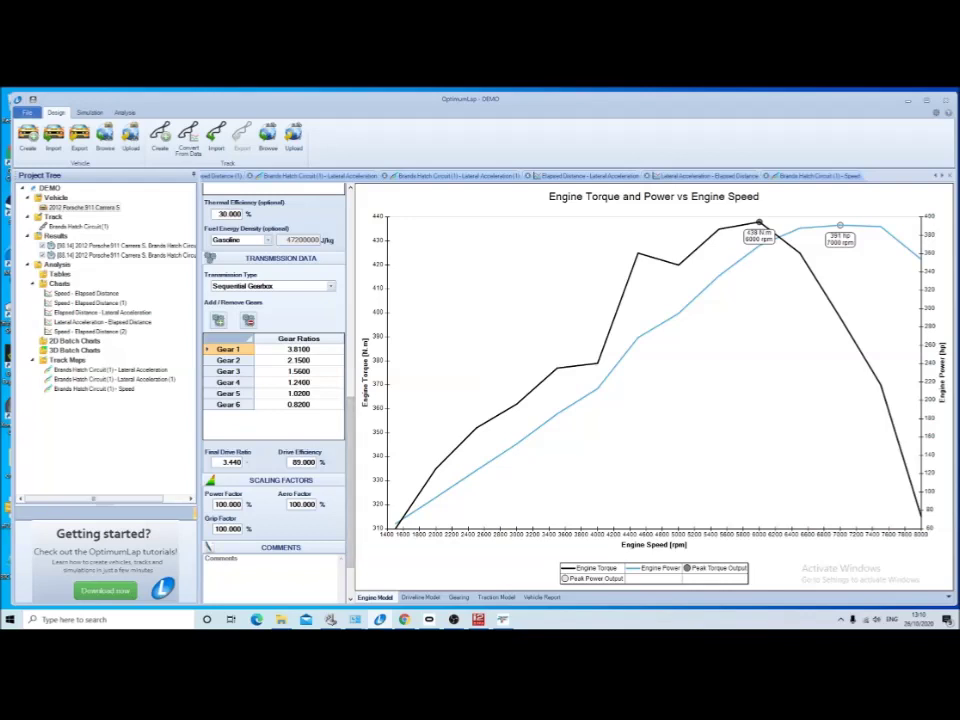
pyautogui.scroll(-3, 275, 400)
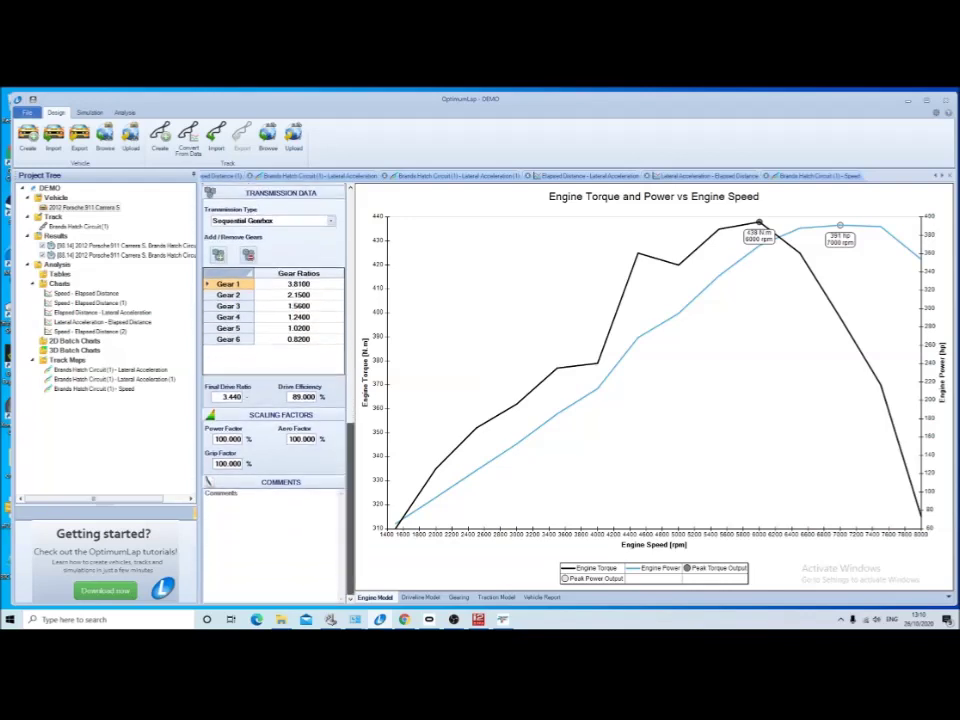
pyautogui.scroll(5, 275, 400)
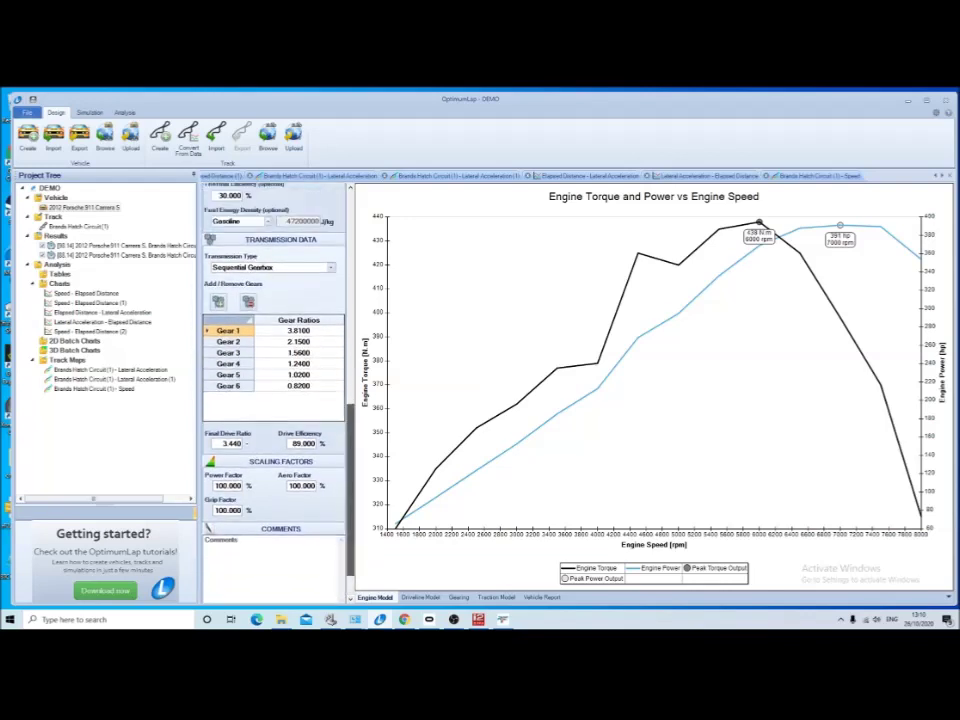
pyautogui.scroll(3, 275, 390)
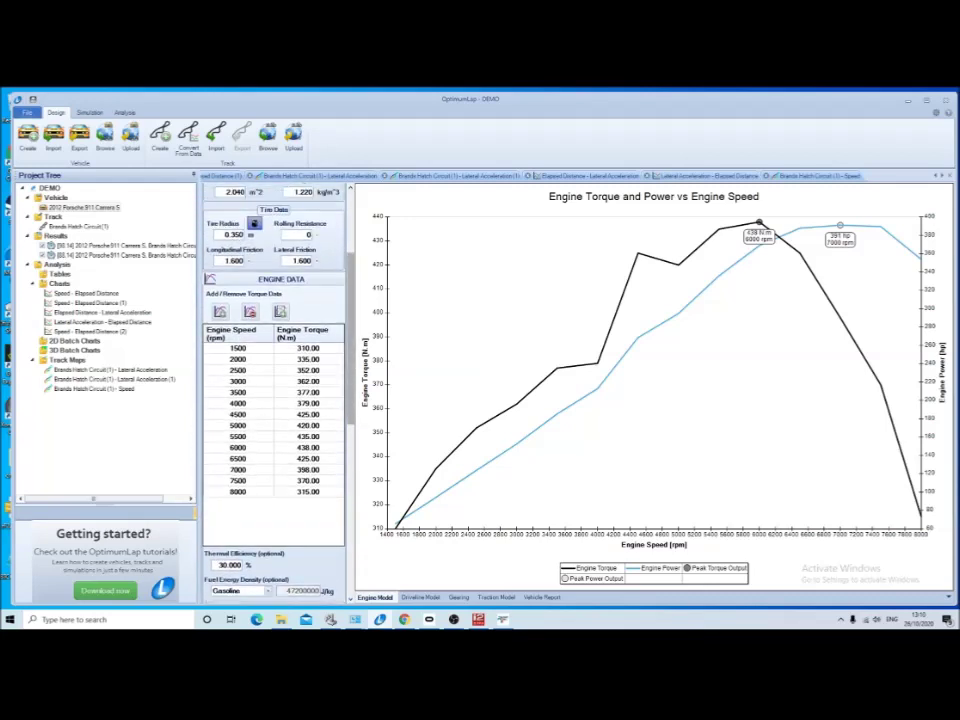
pyautogui.scroll(2, 275, 400)
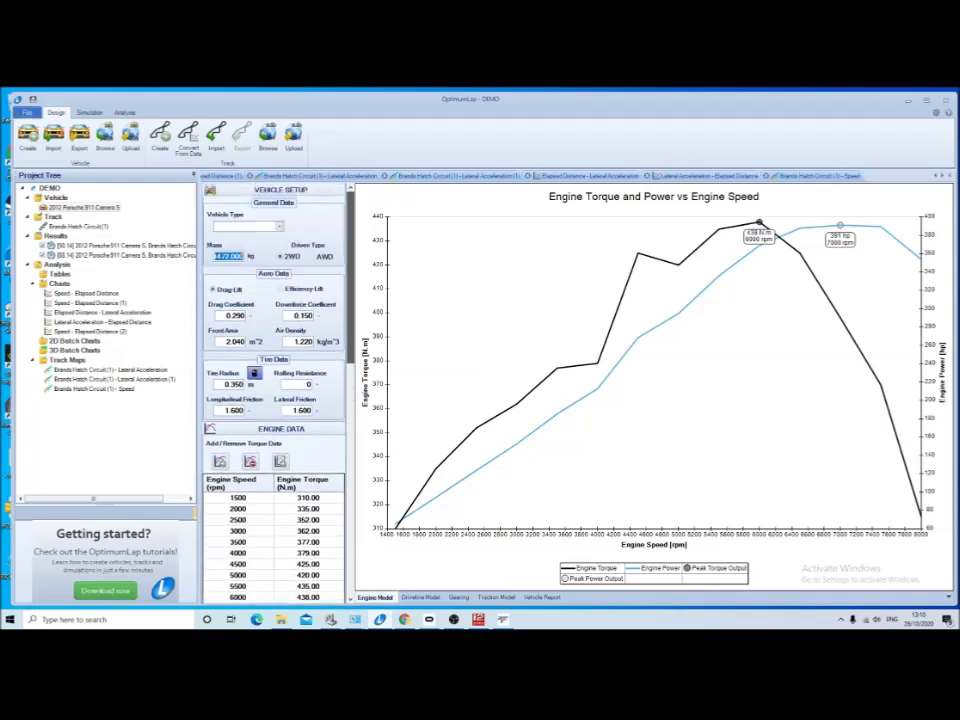
pyautogui.scroll(-3, 275, 400)
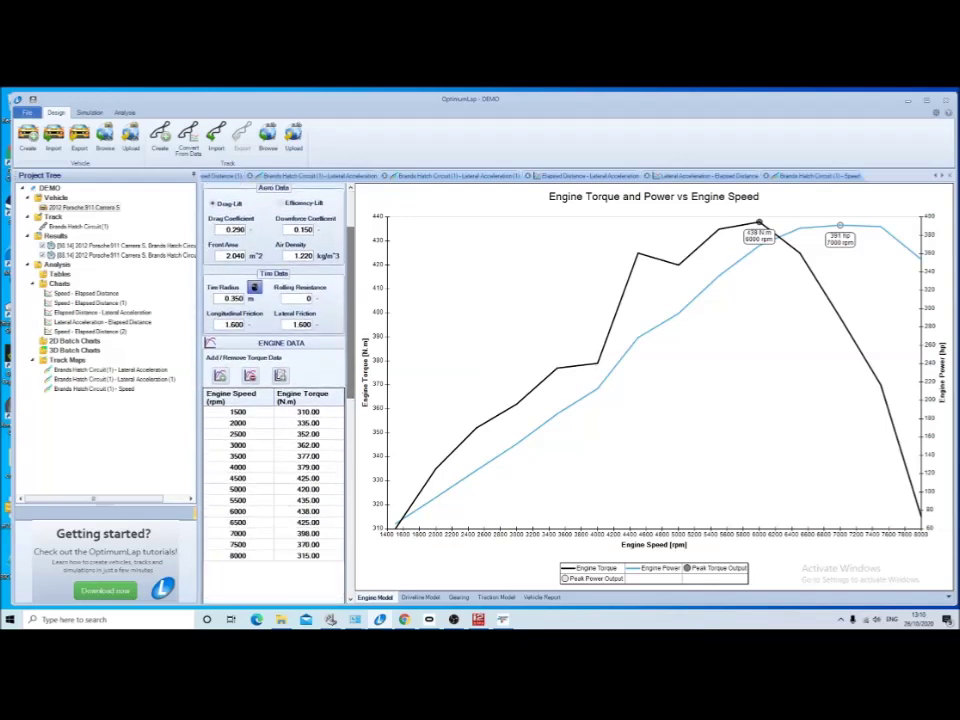
pyautogui.scroll(-10, 275, 400)
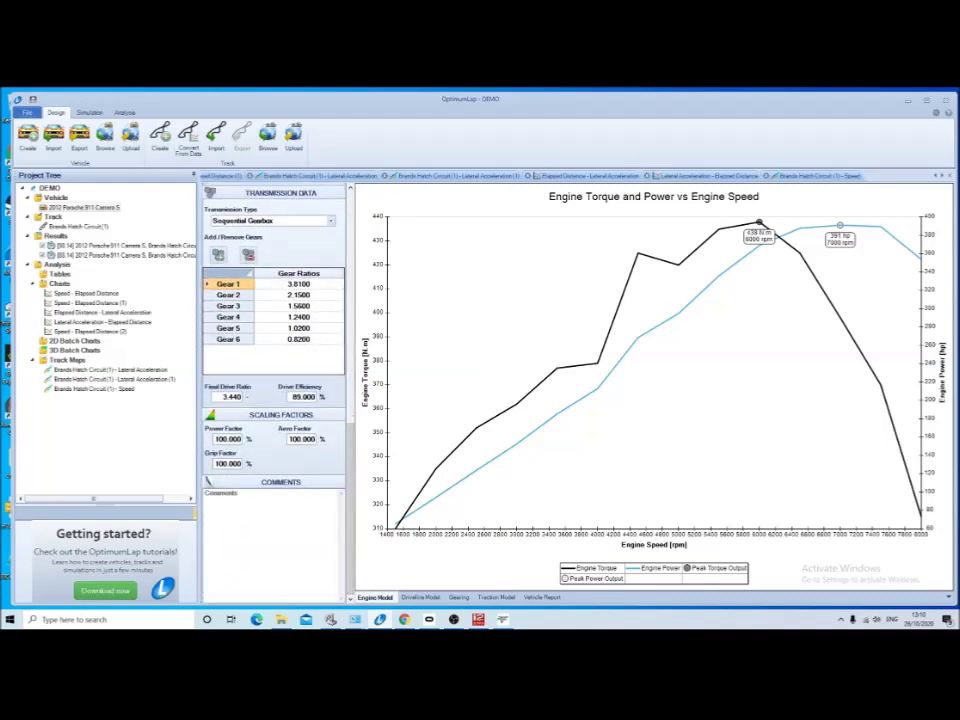
# Switch to the rFactor 2 Launcher, widen its window, reposition it beside the transmission data, and minimize it.
pyautogui.moveTo(502, 619)
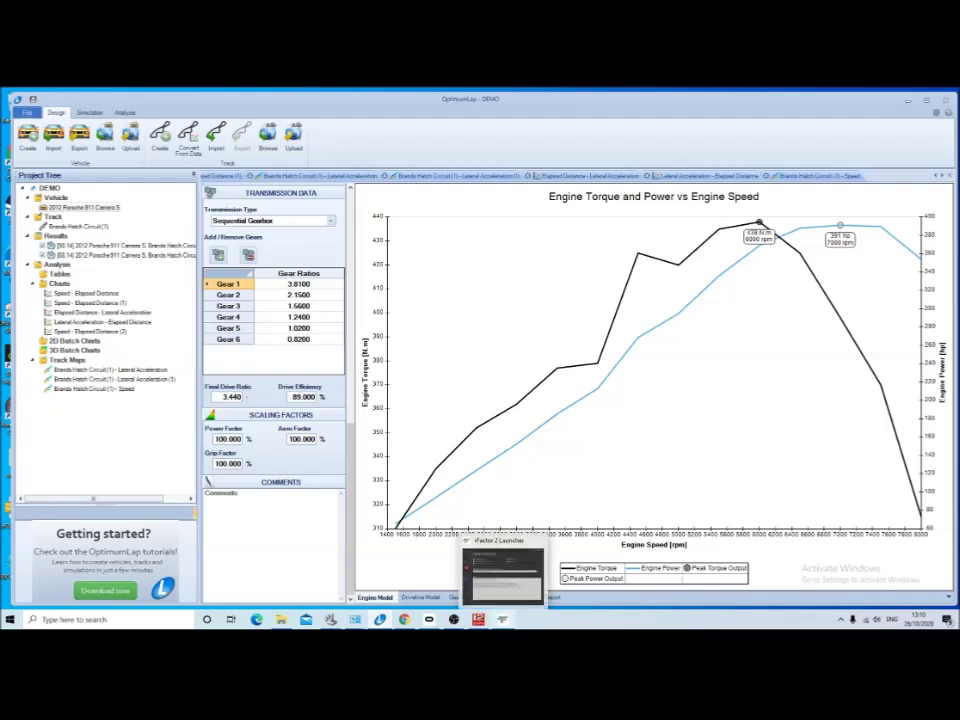
pyautogui.click(502, 575)
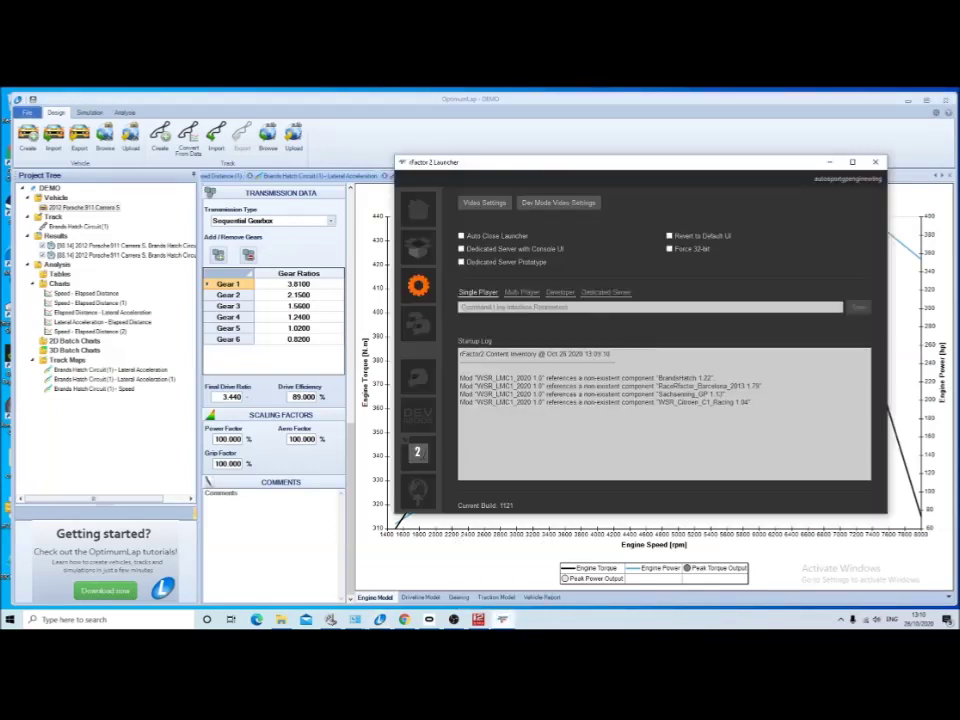
pyautogui.moveTo(560, 162); pyautogui.dragTo(456, 136)
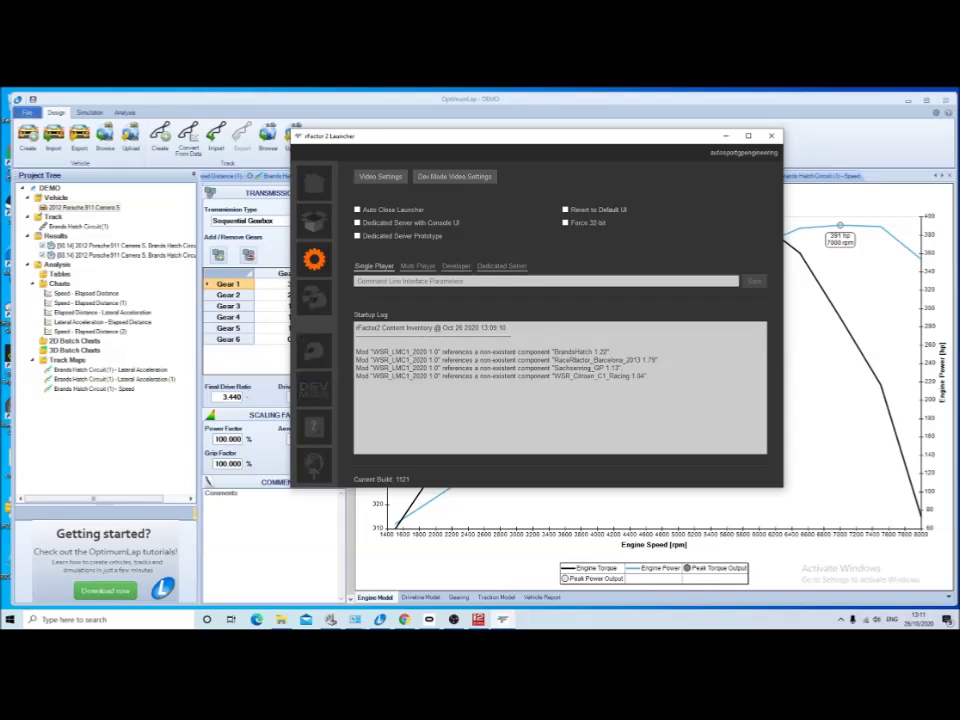
pyautogui.moveTo(292, 340); pyautogui.dragTo(277, 340)
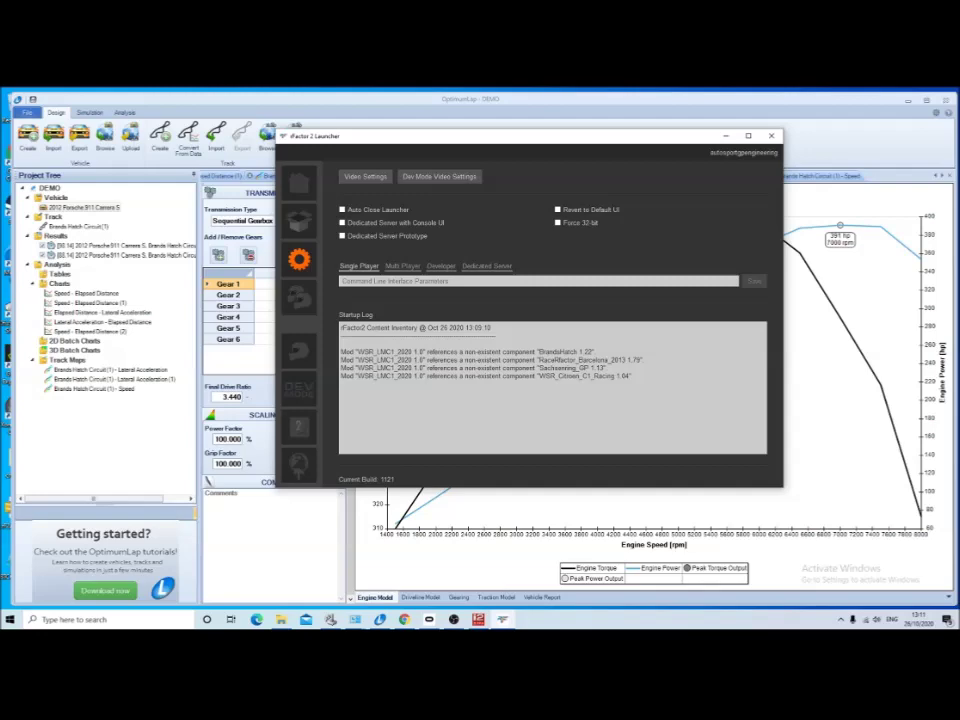
pyautogui.moveTo(783, 340); pyautogui.dragTo(817, 340)
pyautogui.moveTo(589, 137); pyautogui.dragTo(674, 199)
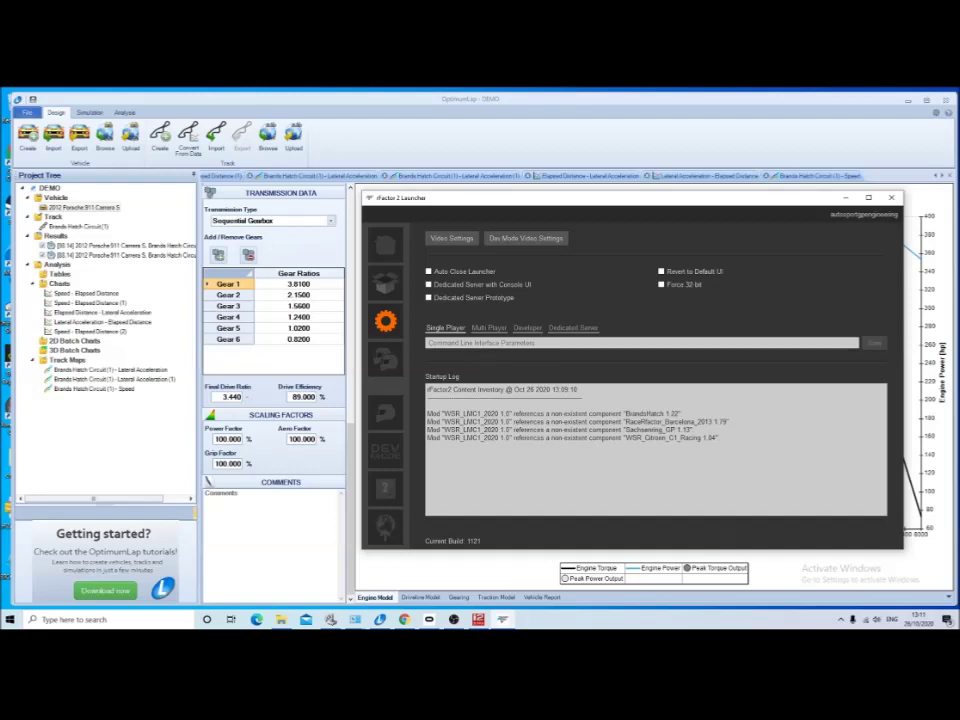
pyautogui.click(846, 198)
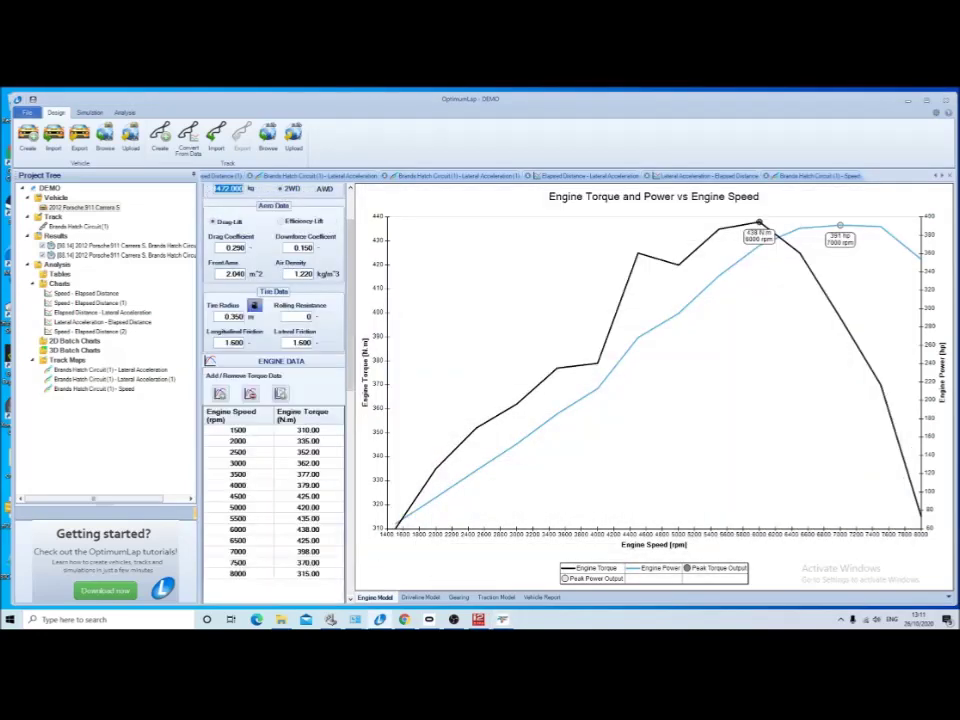
# Examine the Porsche's mass, drag coefficient and tire data, down to the transmission data and scaling factors.
pyautogui.scroll(-10, 275, 400)
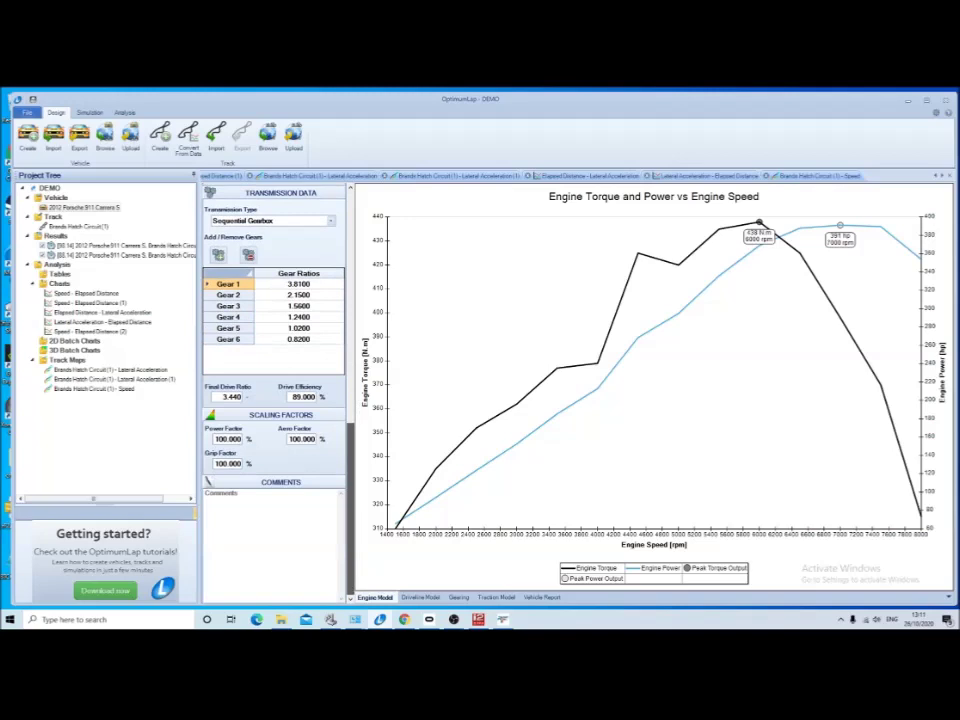
pyautogui.scroll(10, 275, 400)
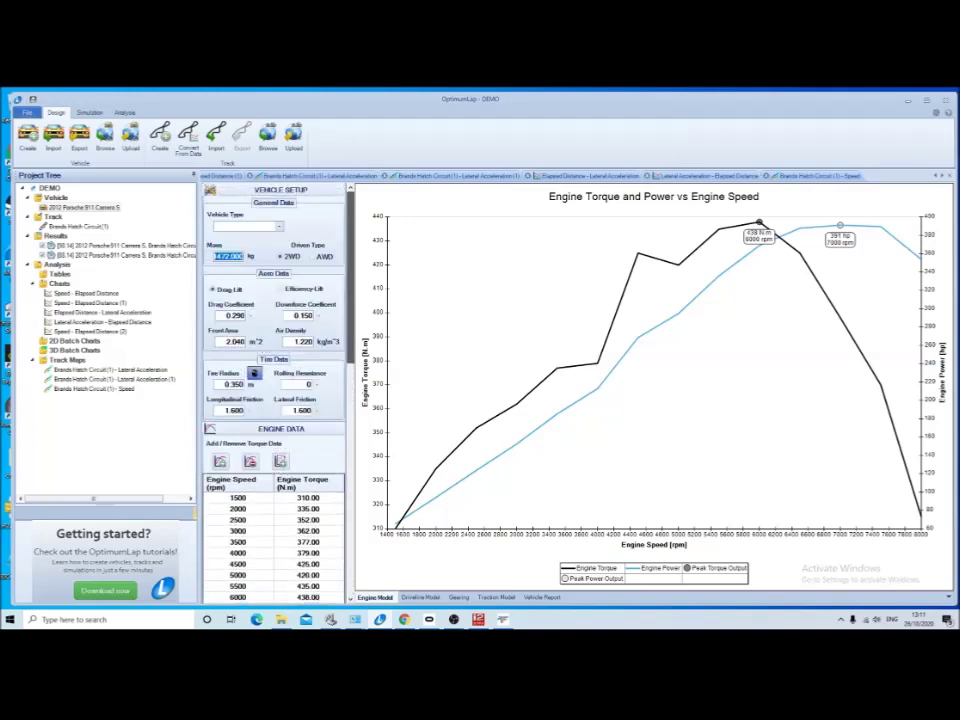
pyautogui.scroll(-1, 275, 400)
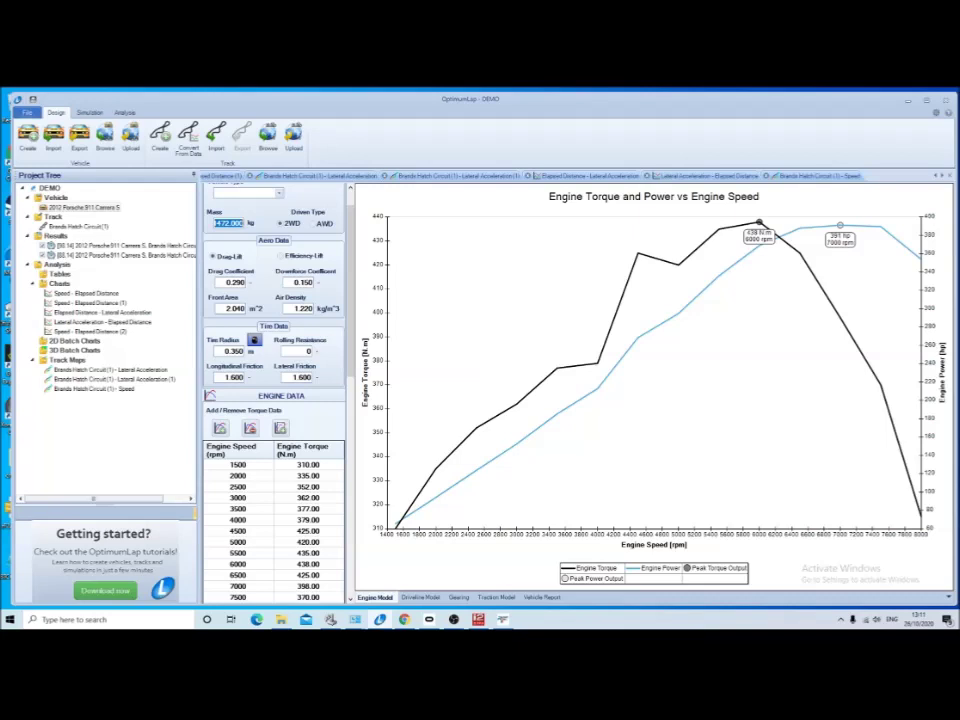
pyautogui.moveTo(246, 283); pyautogui.dragTo(225, 283)
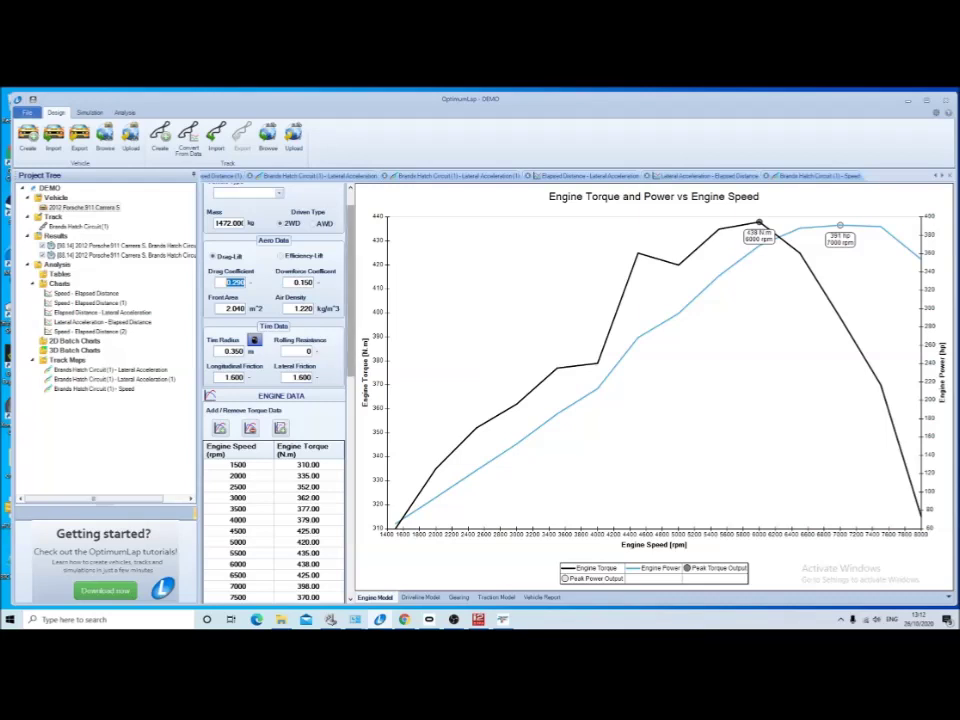
pyautogui.scroll(1, 275, 390)
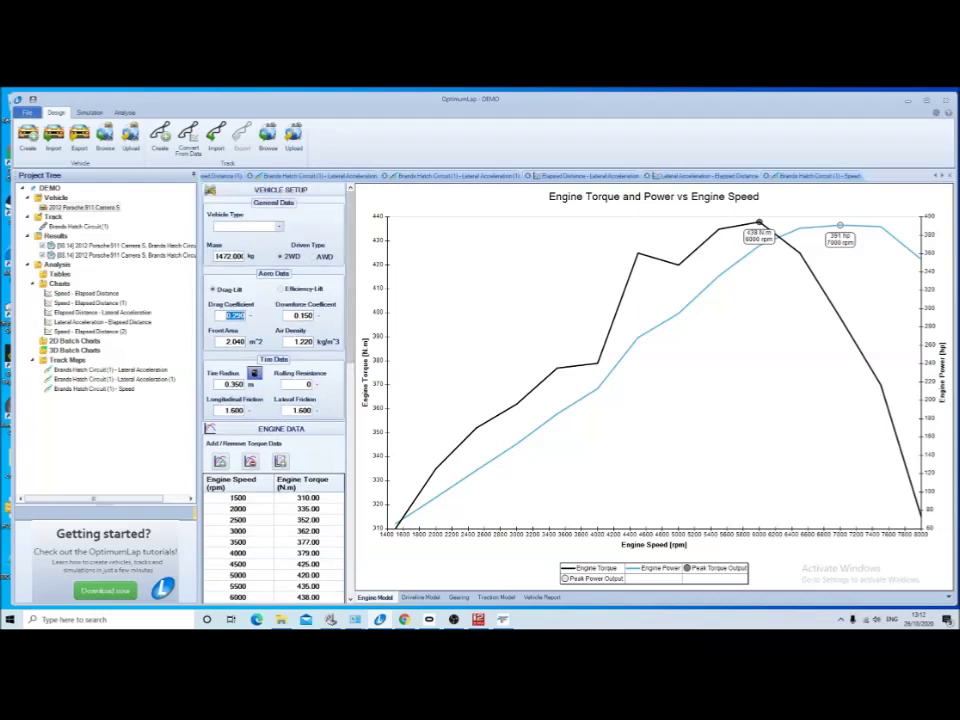
pyautogui.scroll(-1, 275, 400)
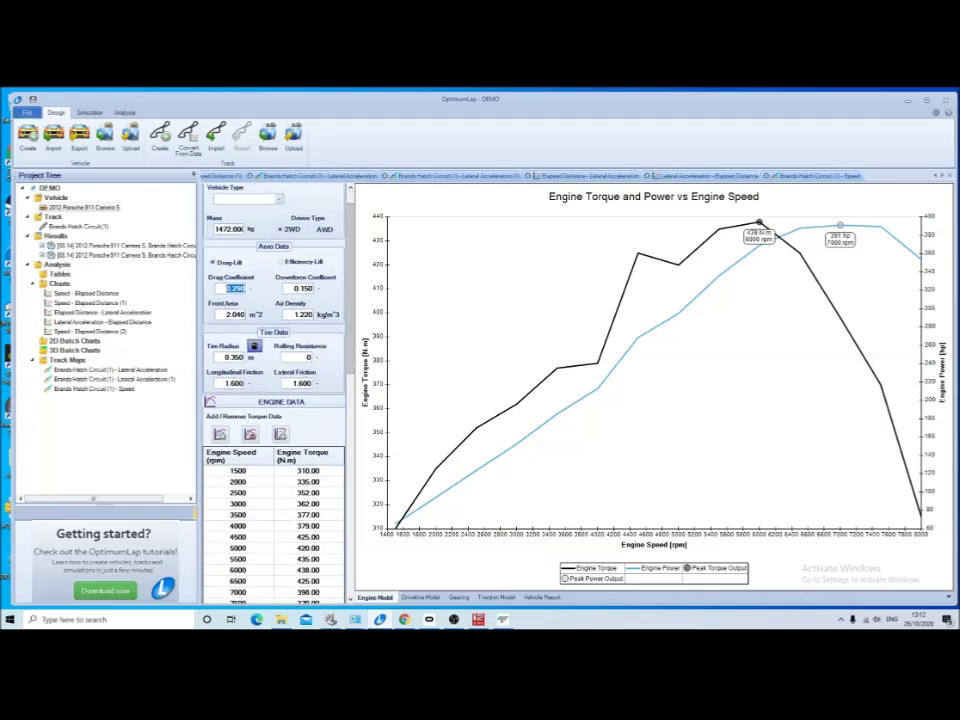
pyautogui.moveTo(350, 280); pyautogui.dragTo(350, 510)
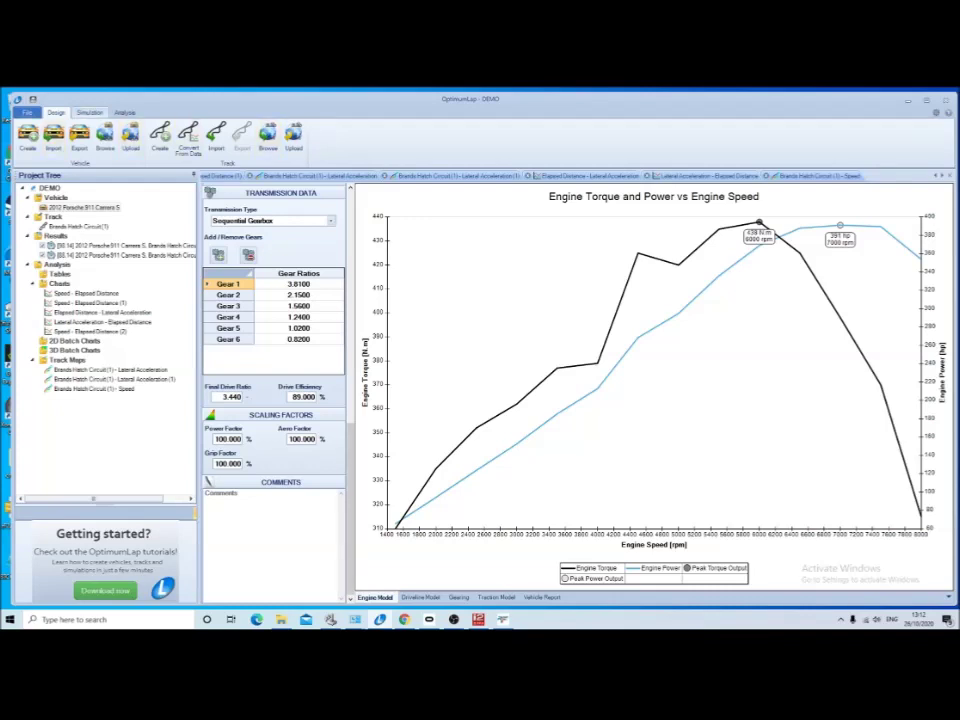
# Create a Speed versus Elapsed Distance chart comparing the two Brands Hatch simulation results.
pyautogui.click(89, 112)
pyautogui.click(124, 112)
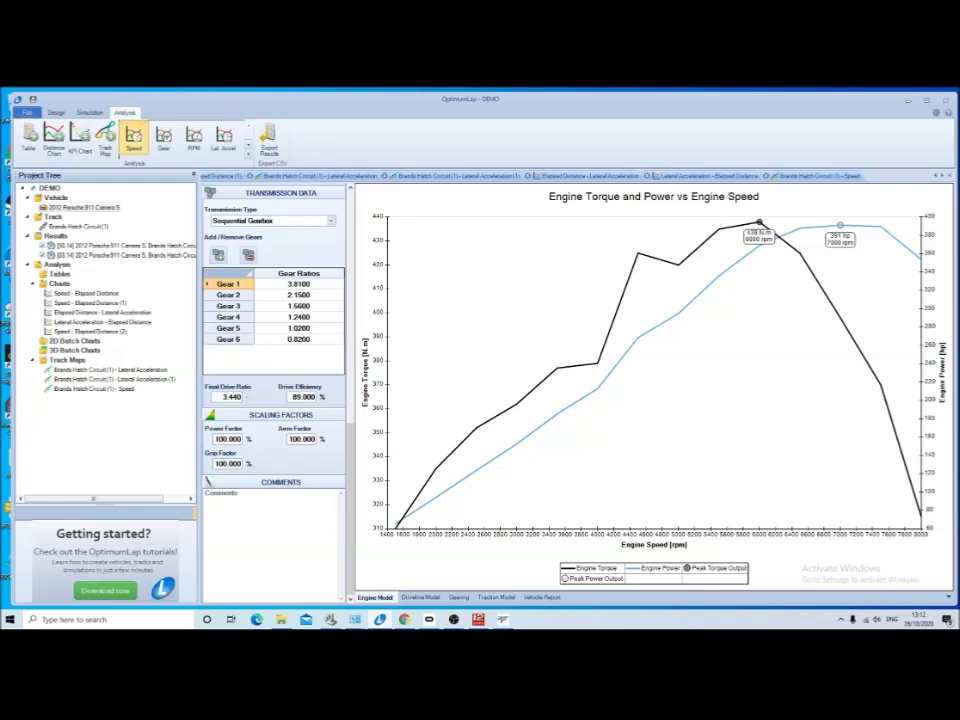
pyautogui.click(133, 140)
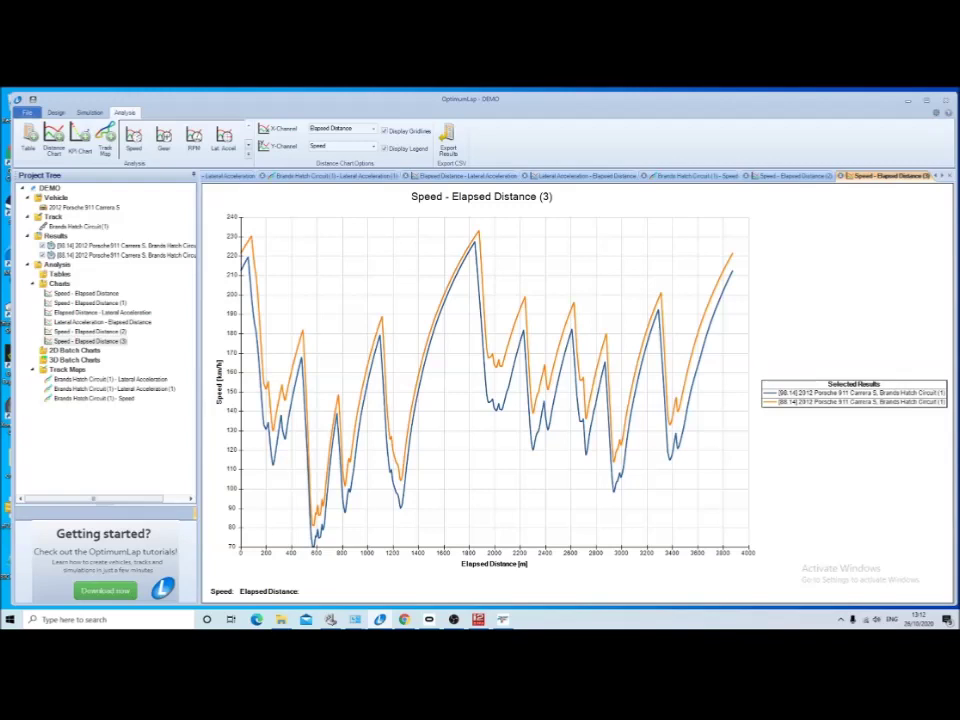
# Reopen the 2012 Porsche 911 Carrera S vehicle and check its gear ratios, scaling factors, engine data, and aero and tire values.
pyautogui.doubleClick(84, 208)
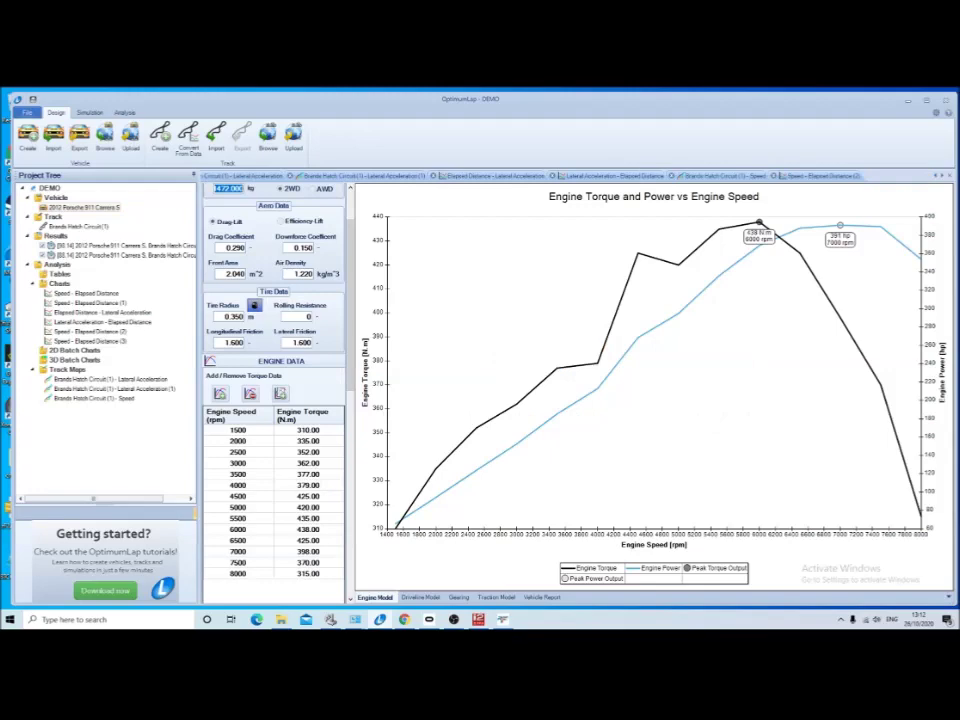
pyautogui.moveTo(350, 300); pyautogui.dragTo(350, 316)
pyautogui.scroll(-10, 275, 390)
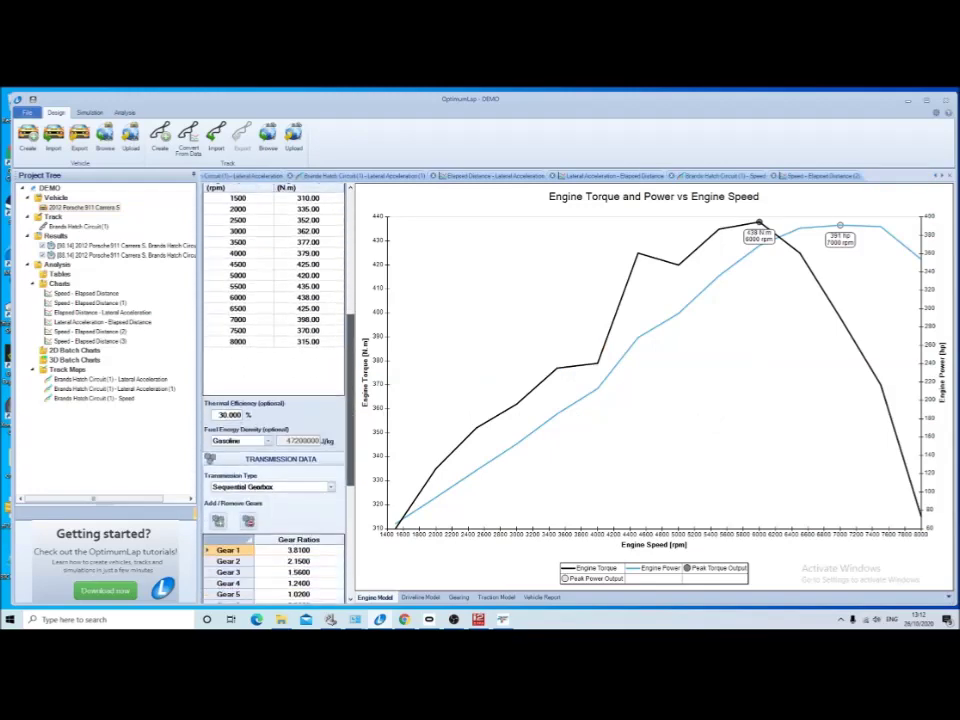
pyautogui.scroll(-3, 275, 390)
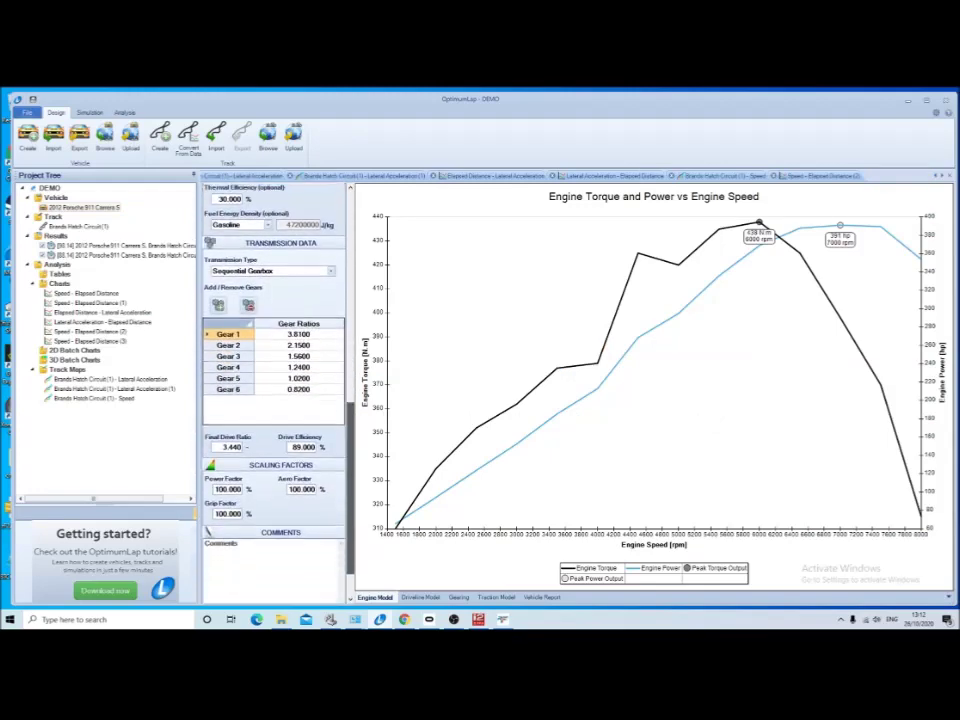
pyautogui.scroll(1, 275, 390)
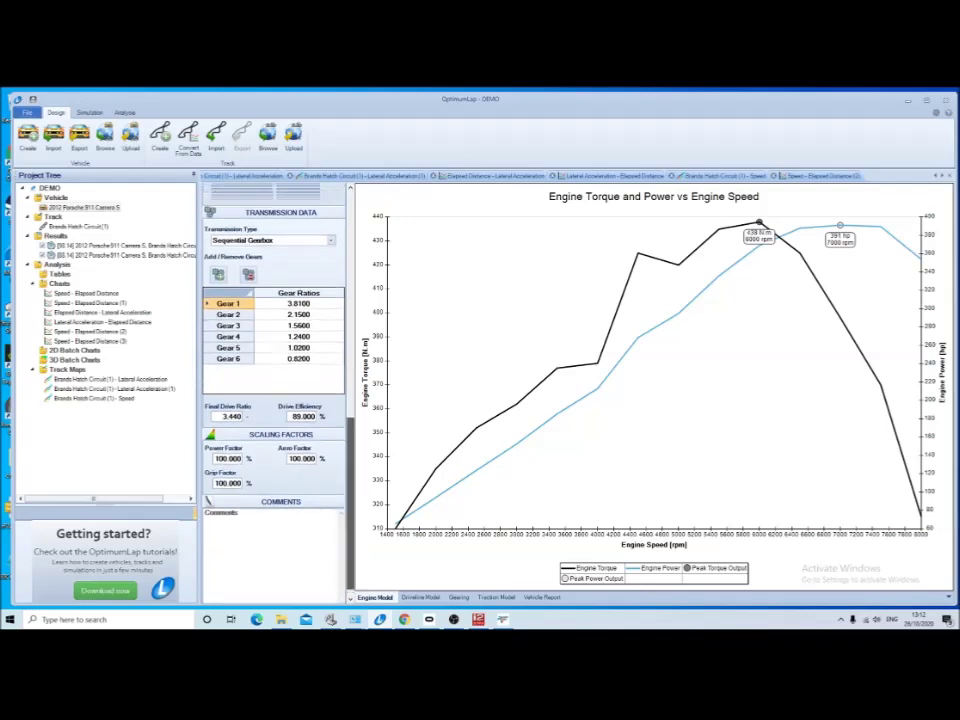
pyautogui.scroll(3, 275, 390)
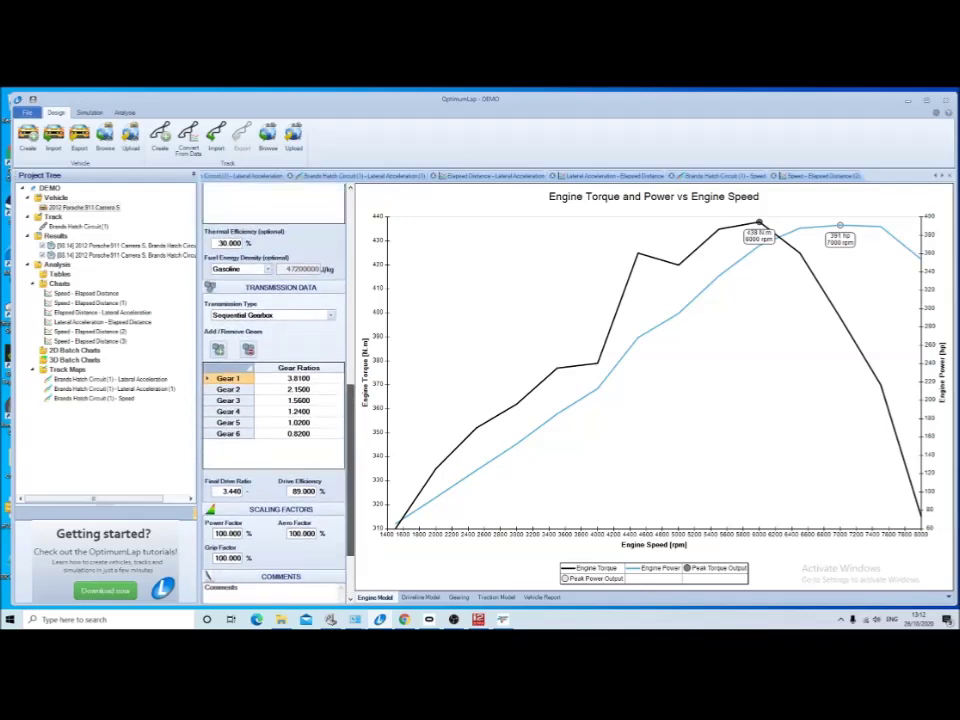
pyautogui.scroll(5, 275, 390)
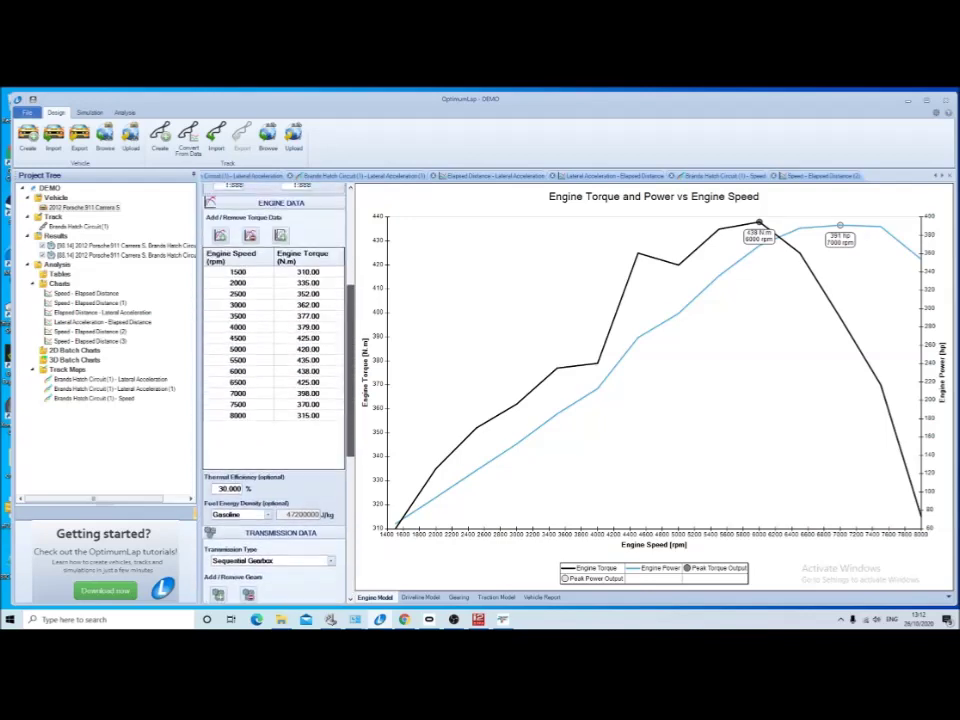
pyautogui.scroll(3, 275, 390)
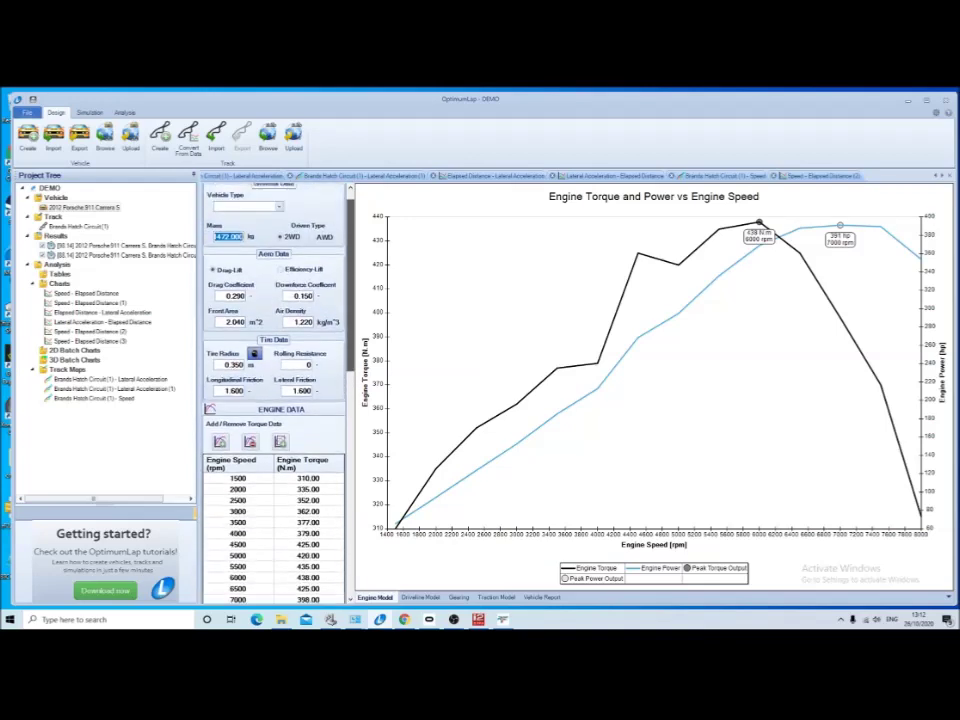
# Add another Speed versus Elapsed Distance analysis chart for both Brands Hatch results.
pyautogui.click(124, 112)
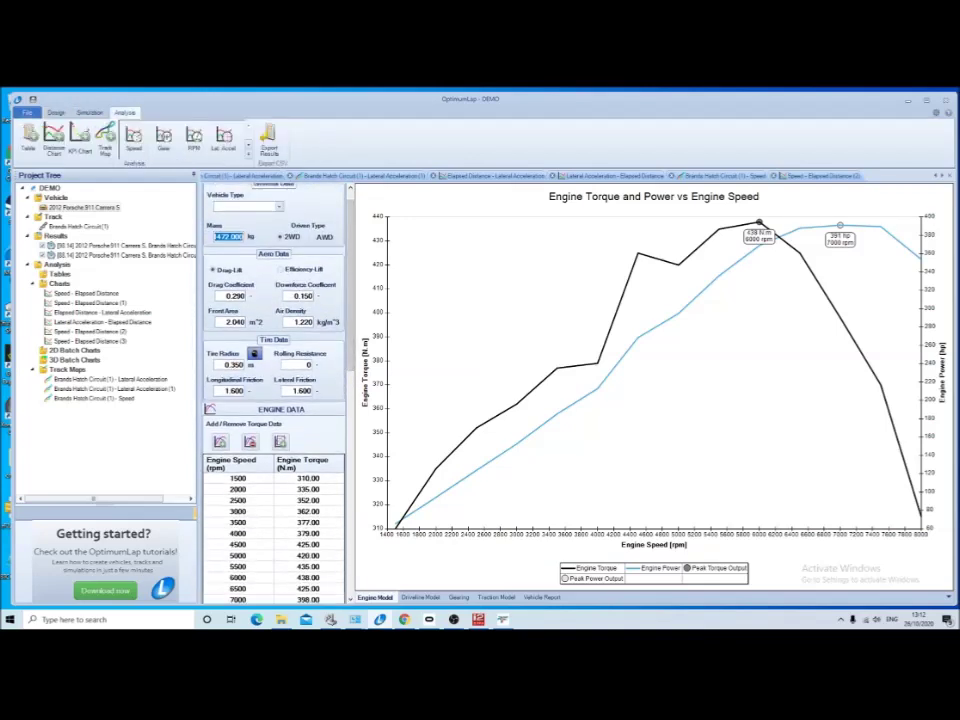
pyautogui.click(133, 138)
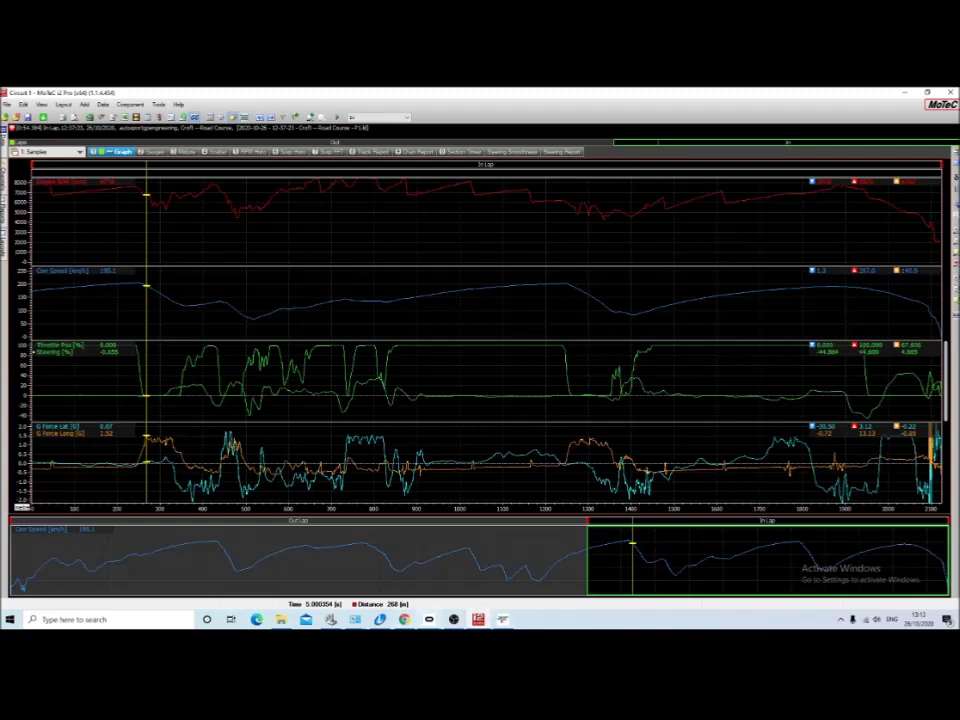
# Return from MoTeC i2 Pro to OptimumLap and view the Porsche vehicle's transmission data and scaling factors.
pyautogui.hotkey('alt', 'Tab')
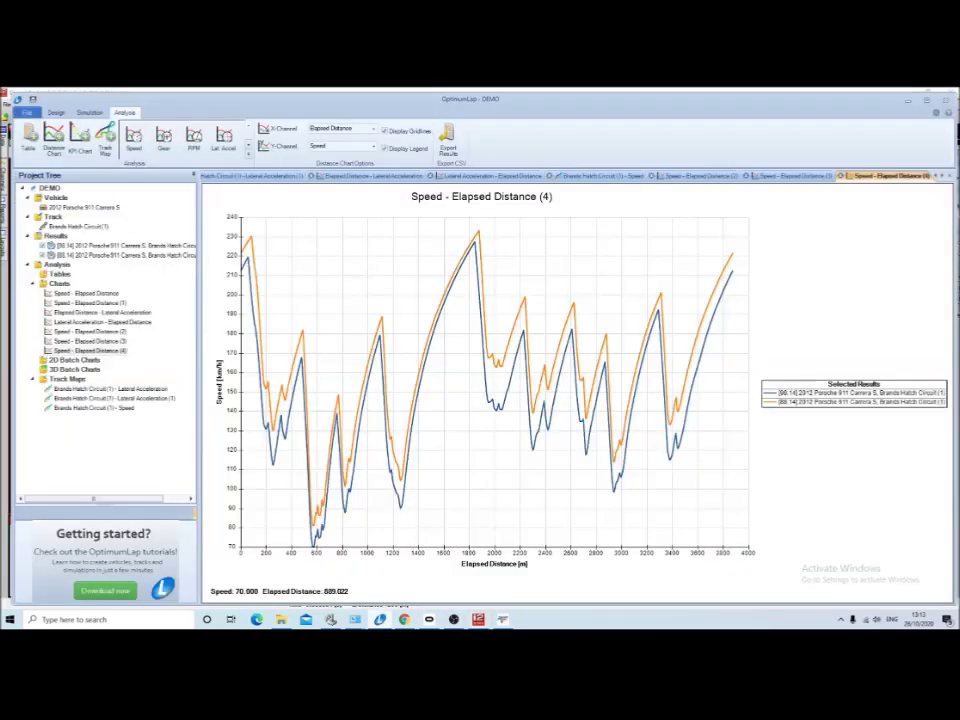
pyautogui.doubleClick(85, 207)
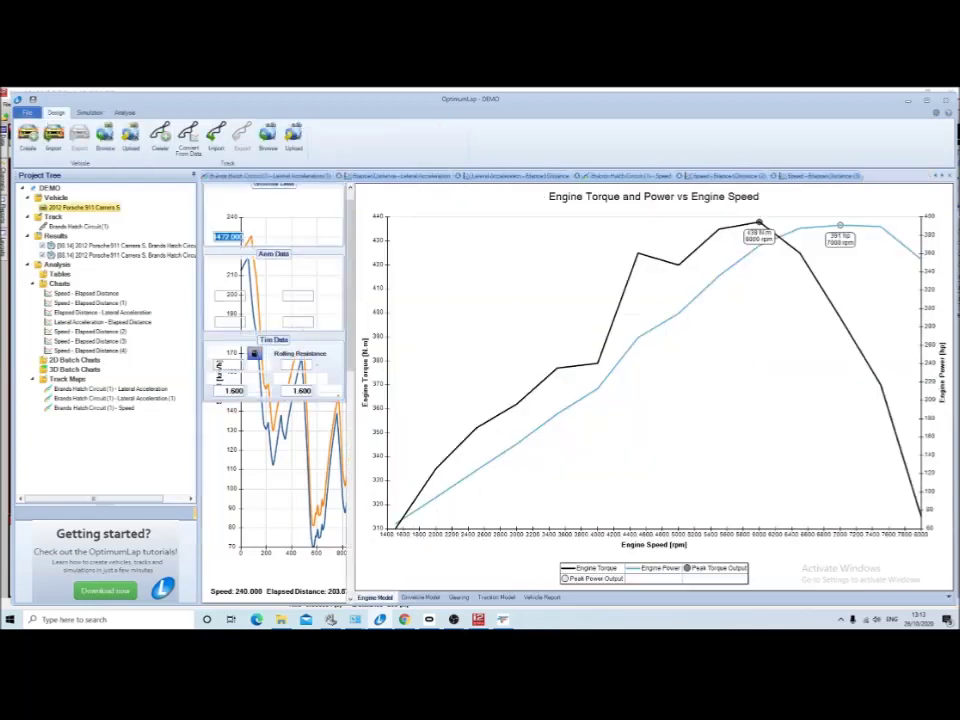
pyautogui.moveTo(351, 280); pyautogui.dragTo(351, 500)
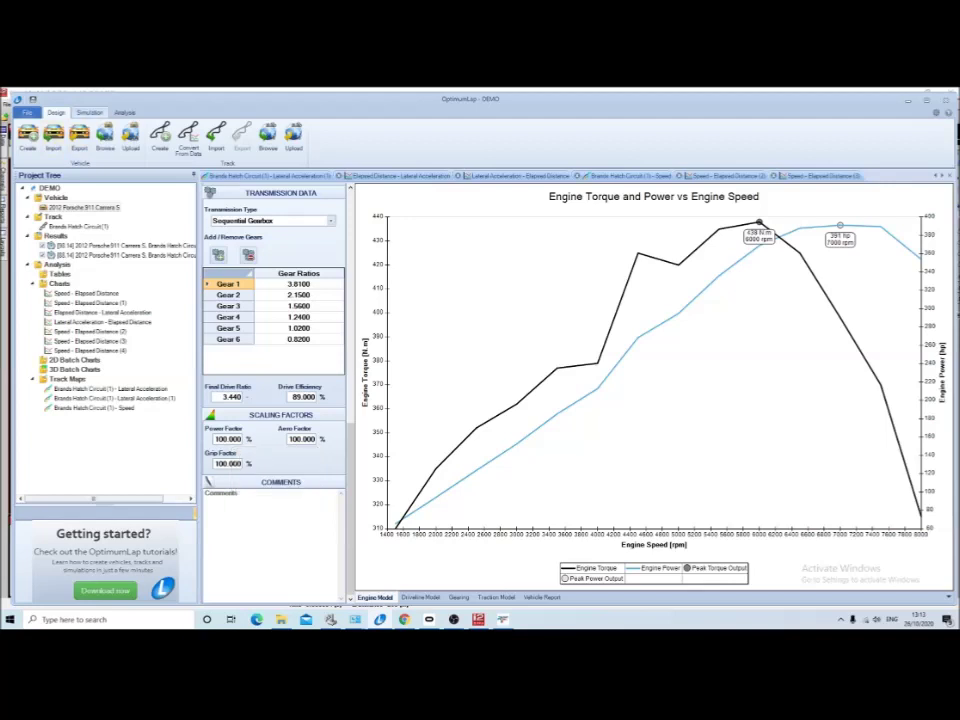
# Plot Speed and then Lateral Acceleration against Elapsed Distance for both Brands Hatch results as new charts.
pyautogui.click(89, 112)
pyautogui.click(124, 112)
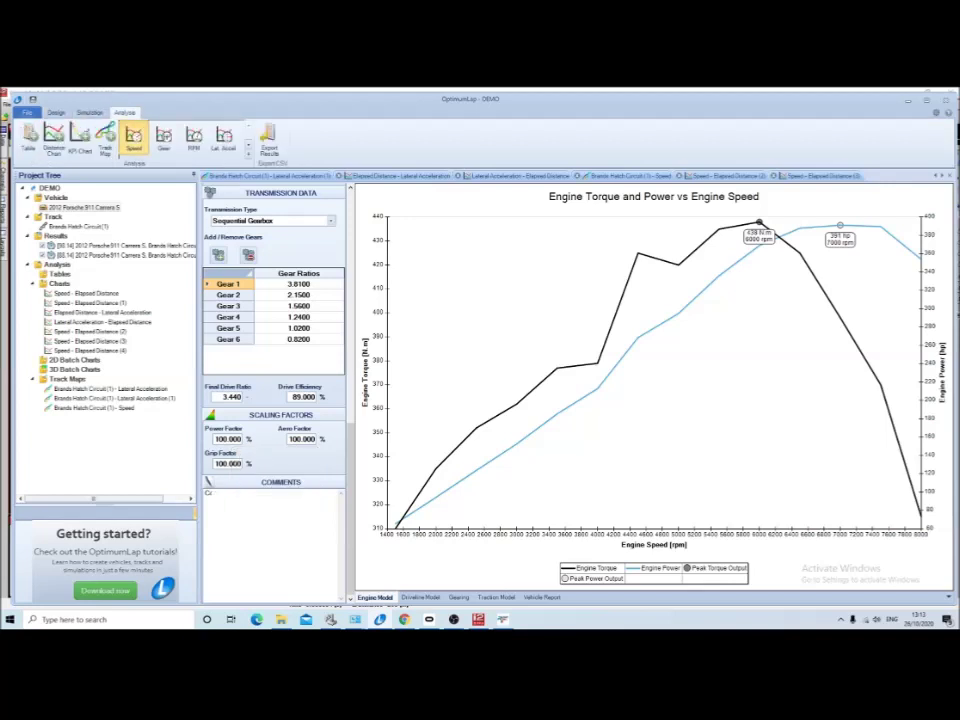
pyautogui.click(133, 140)
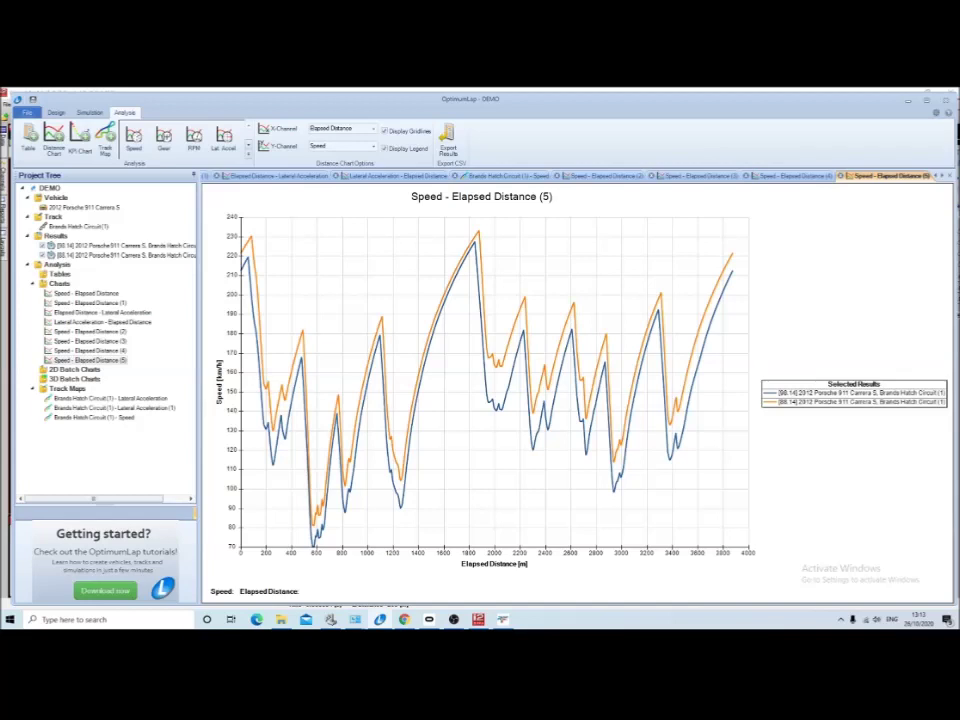
pyautogui.click(224, 138)
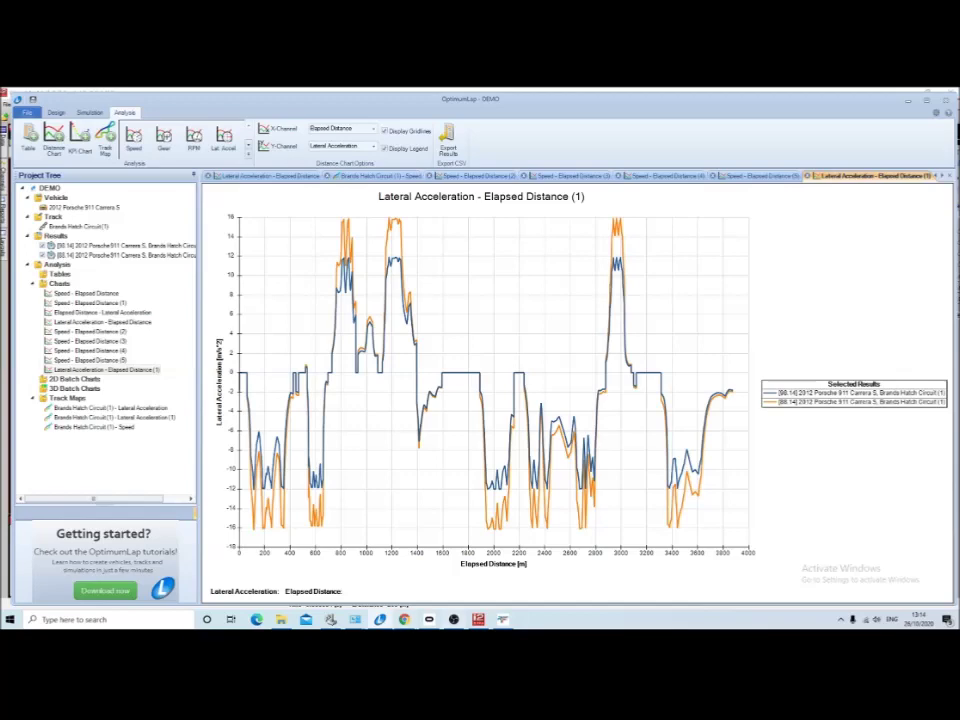
# Reopen the 2012 Porsche 911 Carrera S vehicle setup from the project.
pyautogui.moveTo(478, 619)
pyautogui.doubleClick(84, 208)
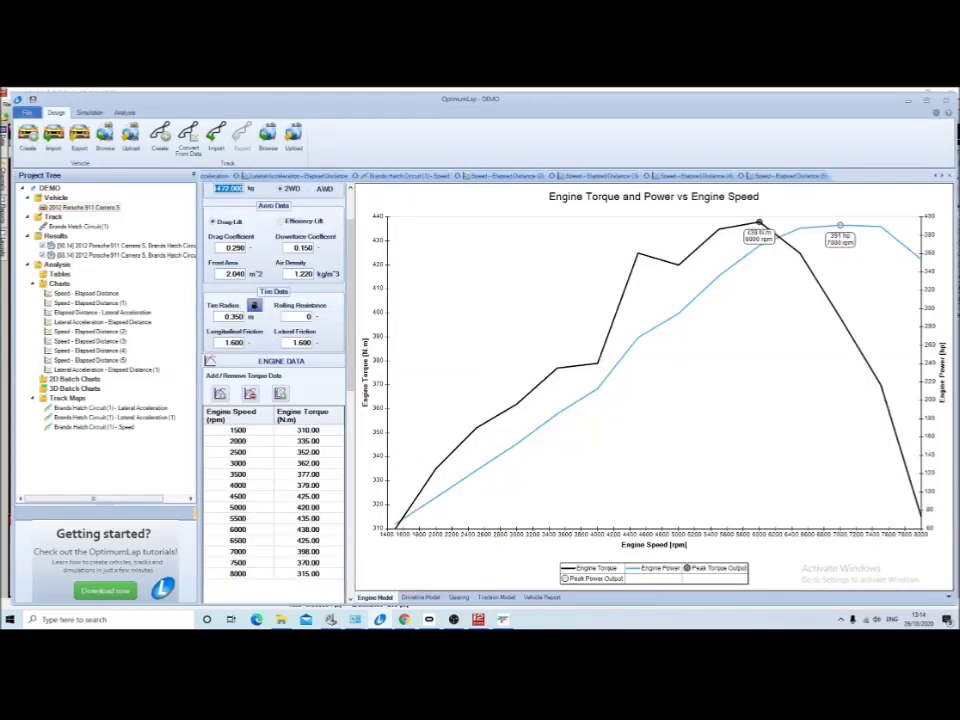